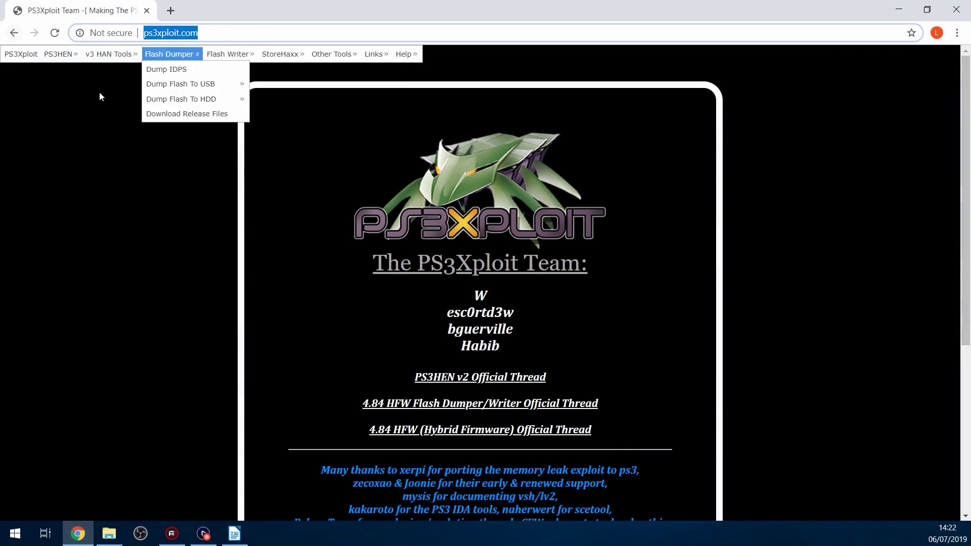
- Download the MinVer PUP from the Flash Writer section and open the downloaded minvercheck.zip in its own window on the desktop
click(102, 100)
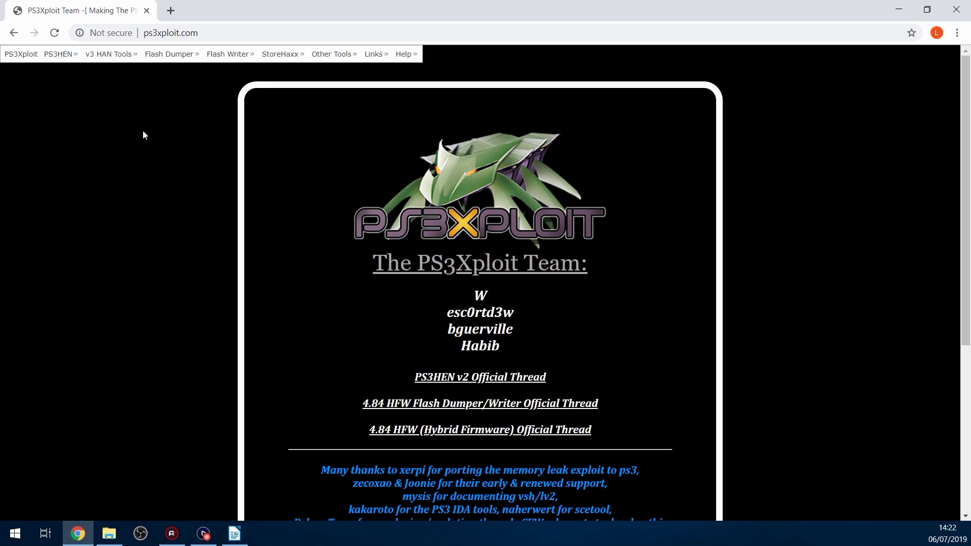
mouse_move(244, 62)
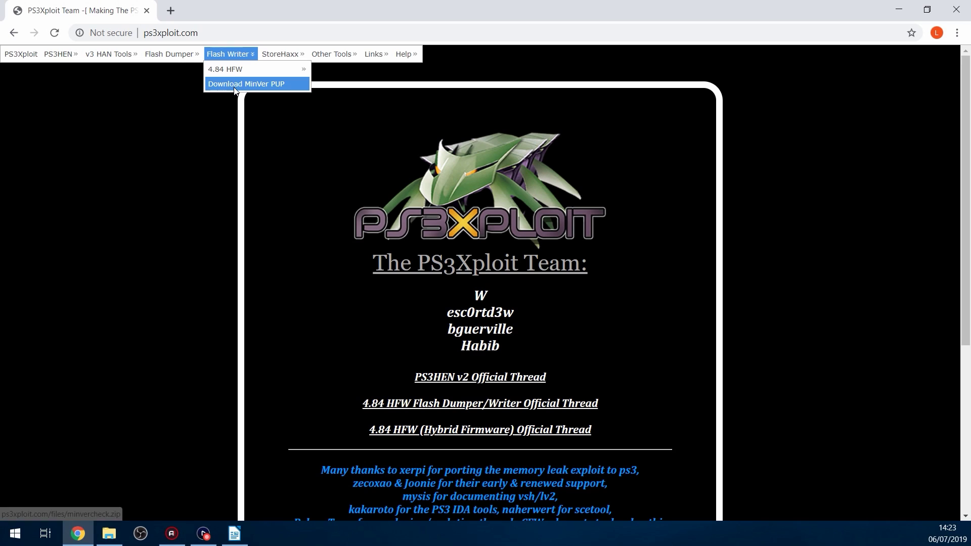
click(264, 86)
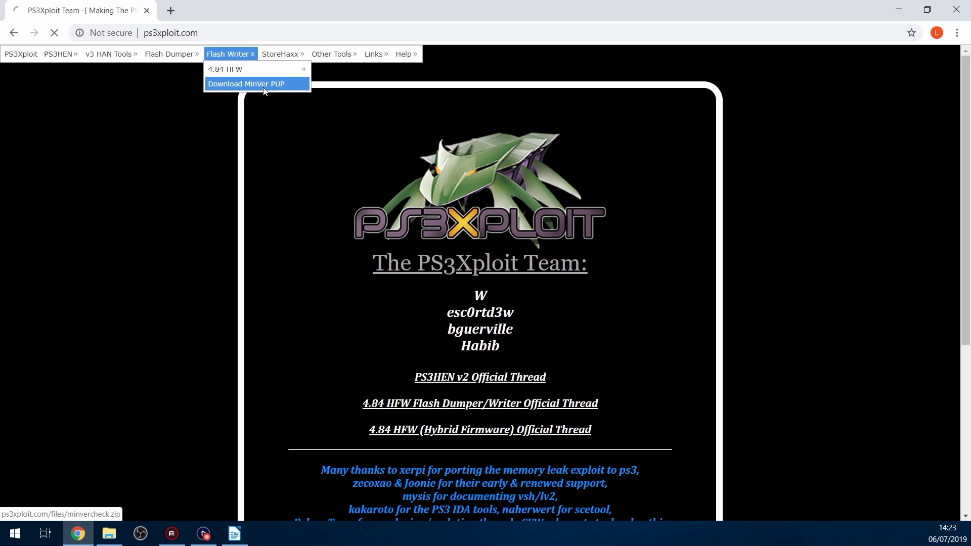
click(71, 507)
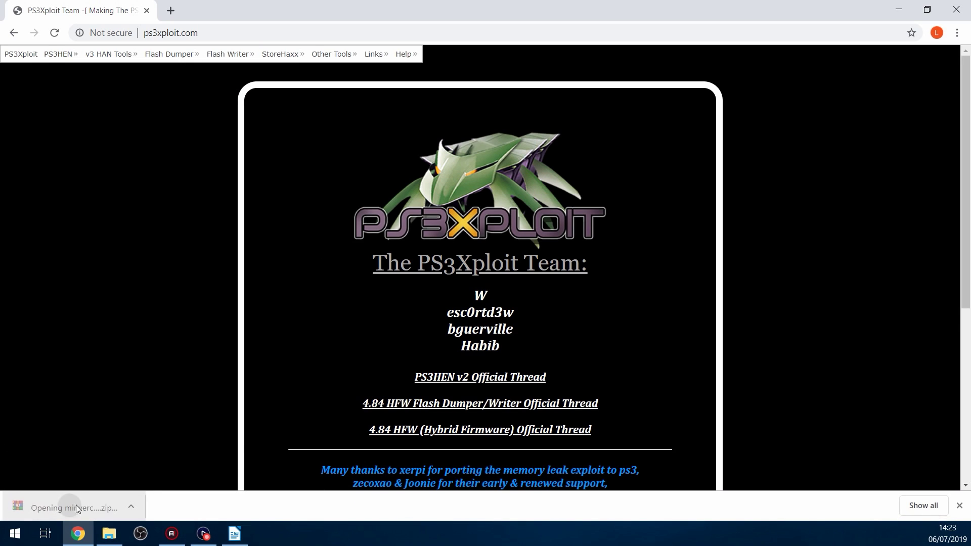
click(899, 9)
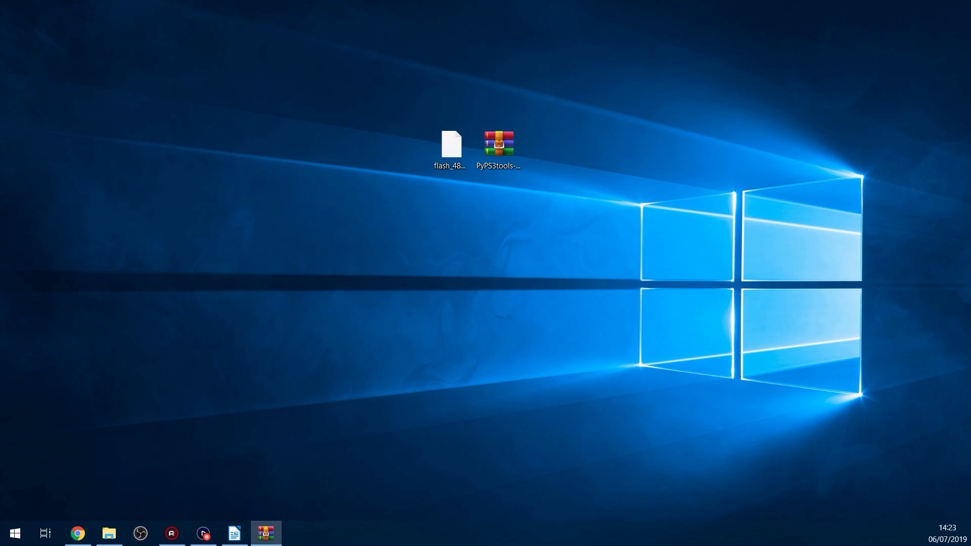
drag(836, 134, 637, 35)
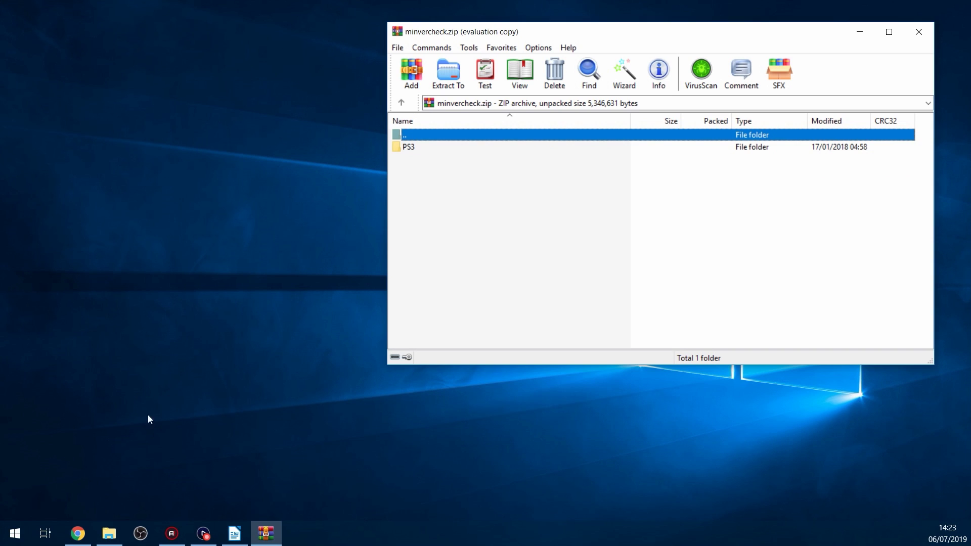
- Switch to File Explorer and check the USB (I:) drive's file system in its properties
click(109, 533)
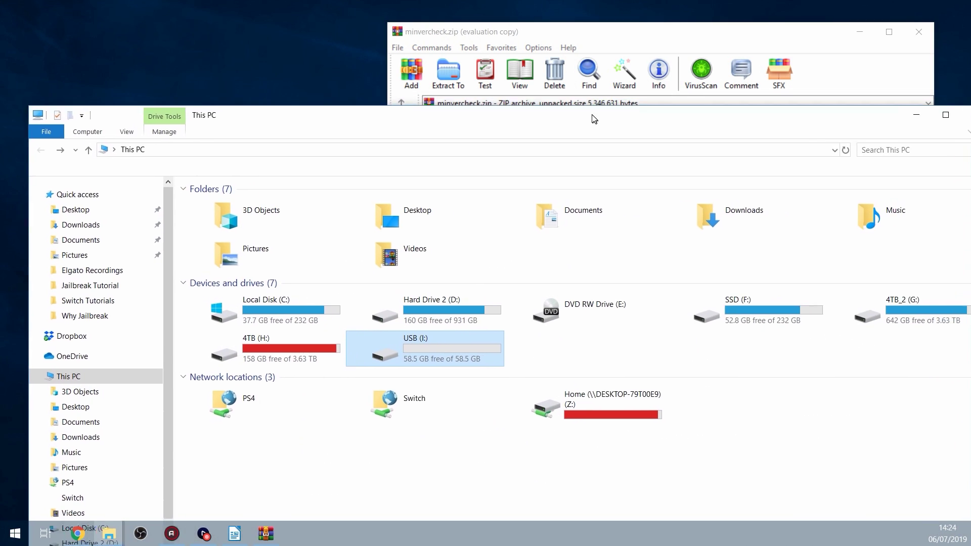
drag(594, 119, 547, 130)
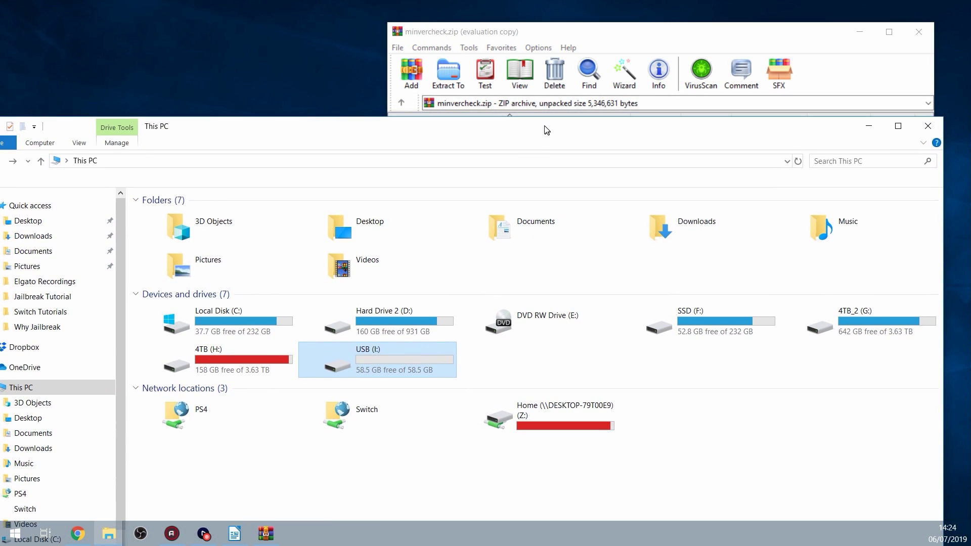
right_click(373, 360)
click(404, 353)
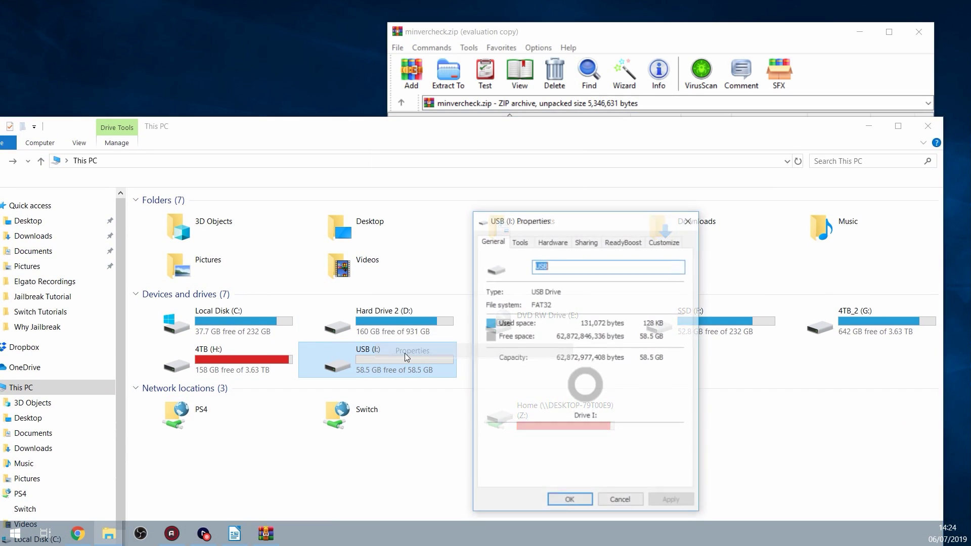
drag(557, 219, 503, 180)
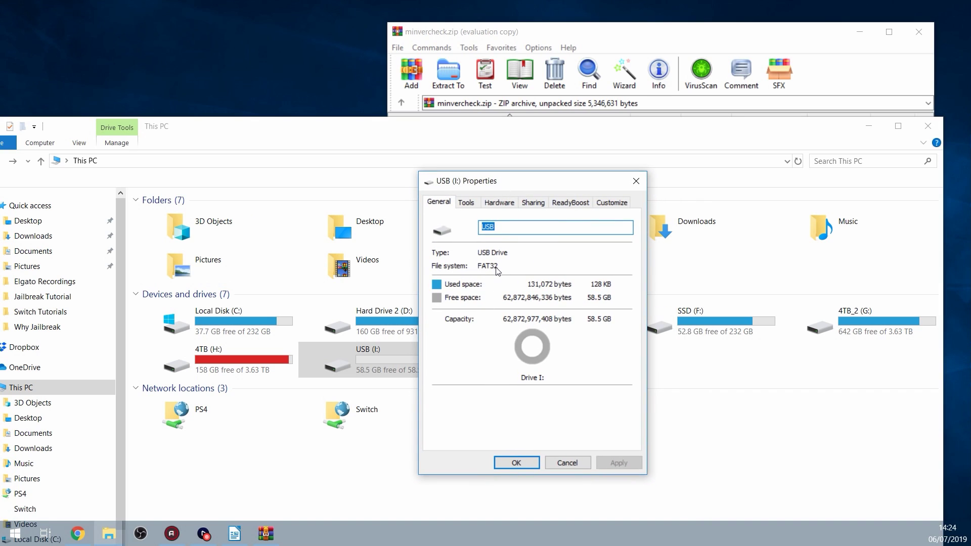
click(636, 181)
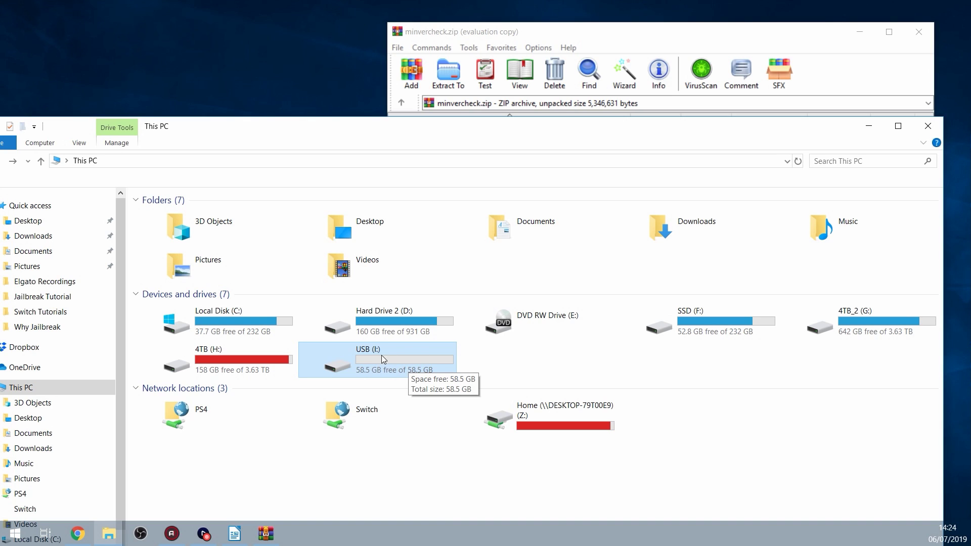
- Review the file system choices in the Format dialog of the USB (I:) drive, and close it without formatting
right_click(375, 355)
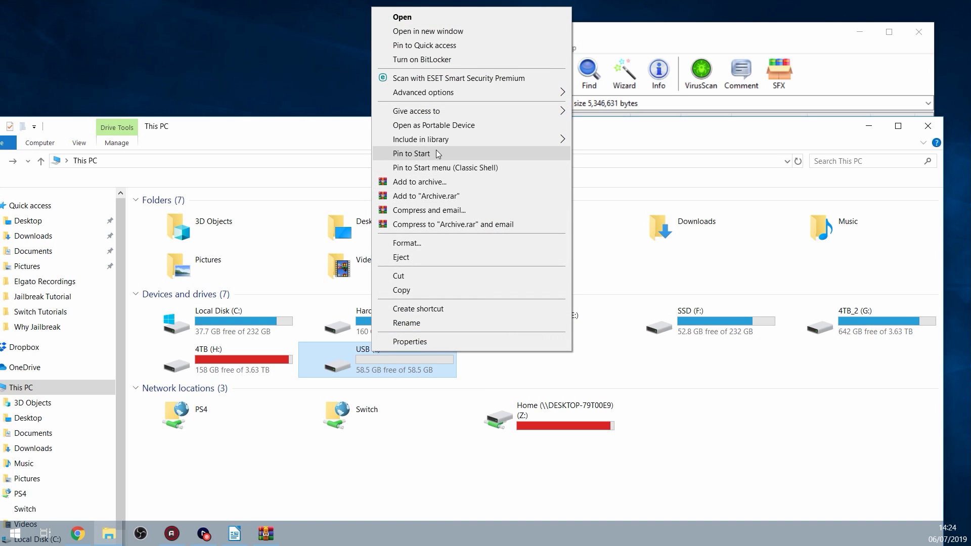
click(419, 248)
drag(94, 246, 335, 219)
click(315, 274)
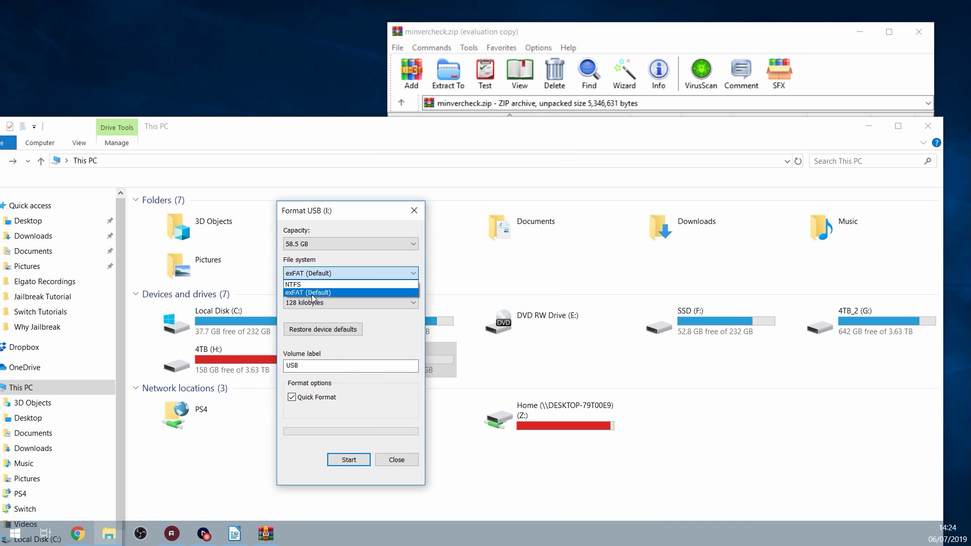
click(360, 211)
drag(356, 214, 381, 188)
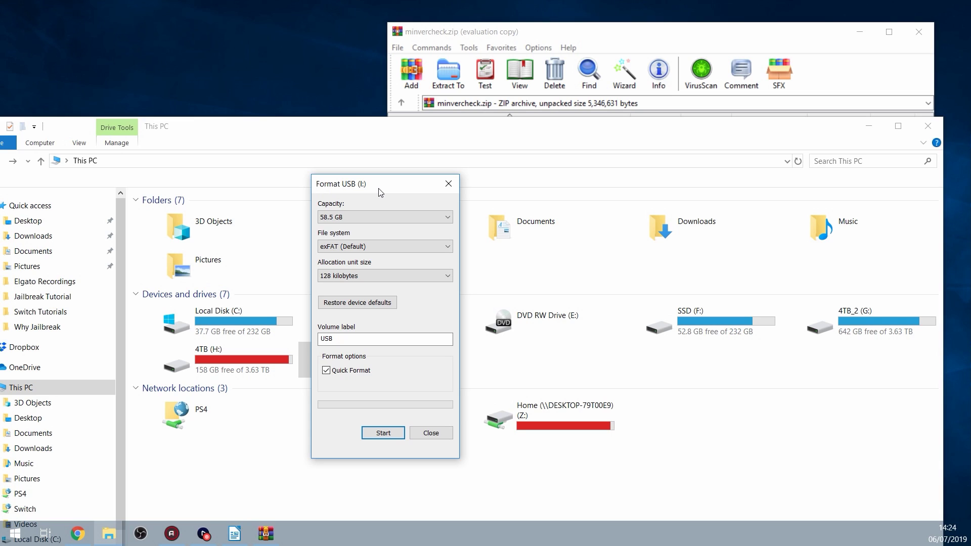
click(448, 183)
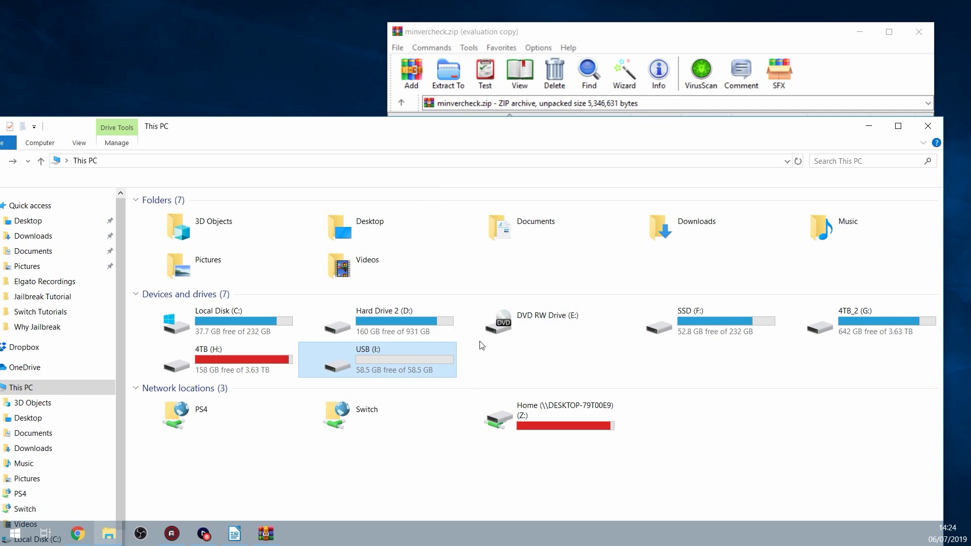
- Copy the PS3 folder from minvercheck.zip to the root of the USB (I:) drive and close both windows
double_click(391, 363)
drag(591, 128, 648, 195)
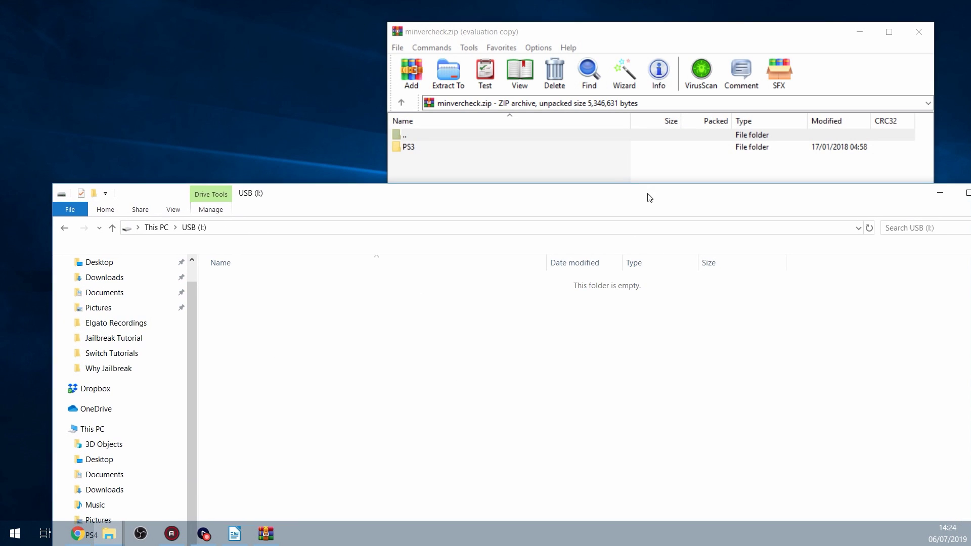
click(430, 147)
drag(412, 147, 307, 341)
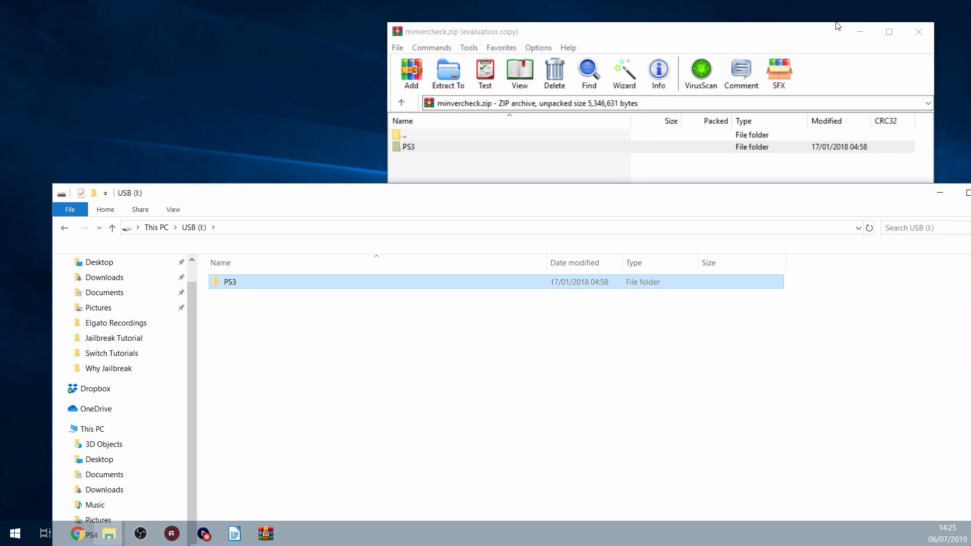
click(919, 32)
drag(597, 202, 562, 116)
click(506, 318)
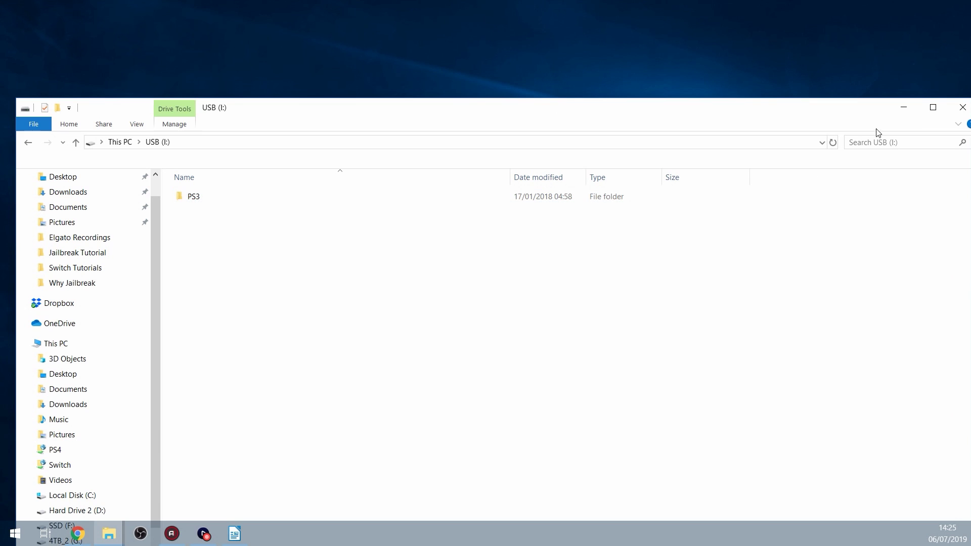
click(942, 108)
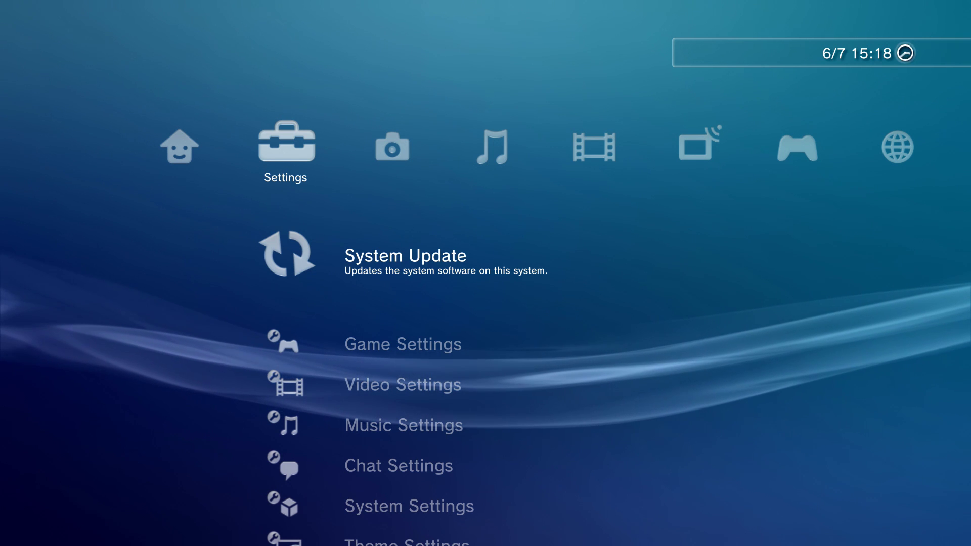
- On the PS3, start a System Update using the Update via Storage Media method
key(Return)
key(Down)
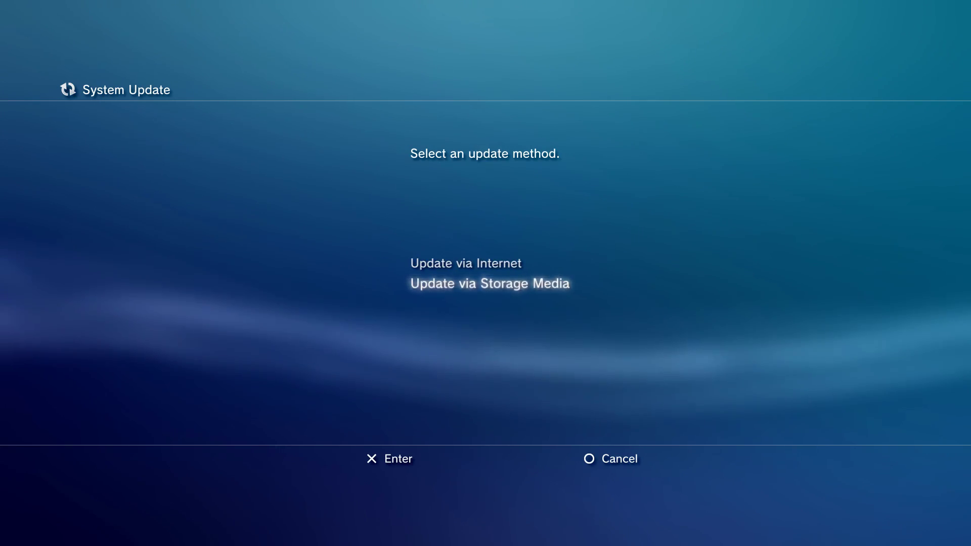
key(Return)
key(Return)
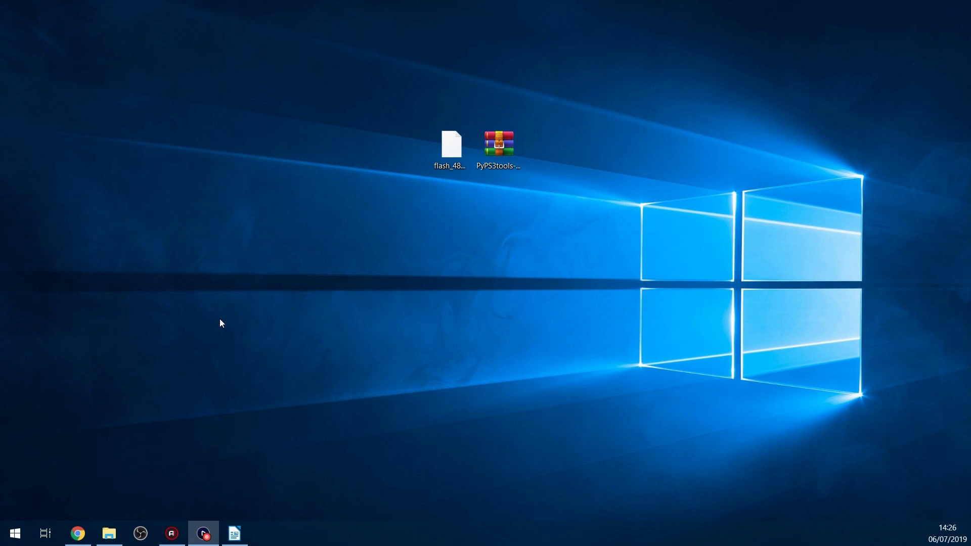
- Switch to the browser, open the 4.84 HFW (Hybrid Firmware) Official Thread, and download HFW_4.84.2_PS3UPDAT.PUP's archive from its MEGA link
click(77, 534)
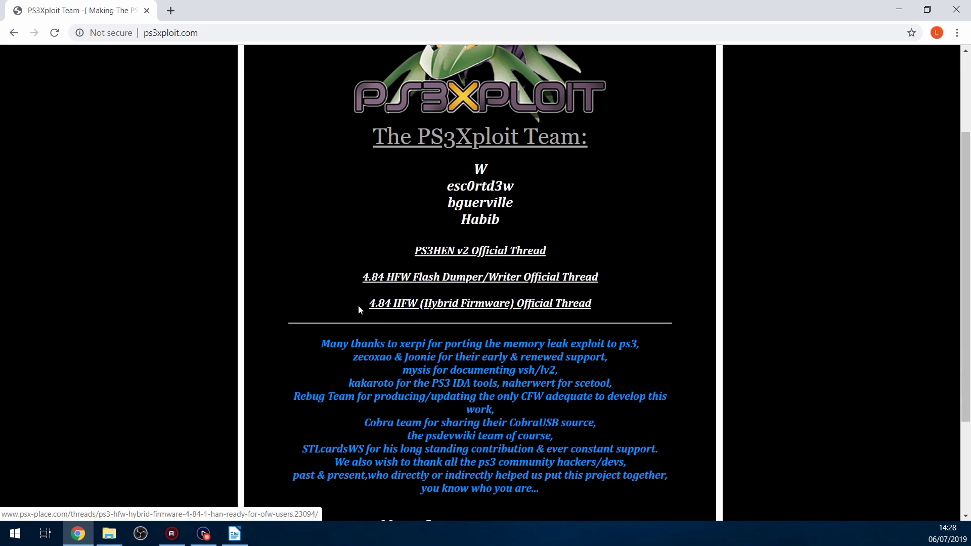
click(506, 307)
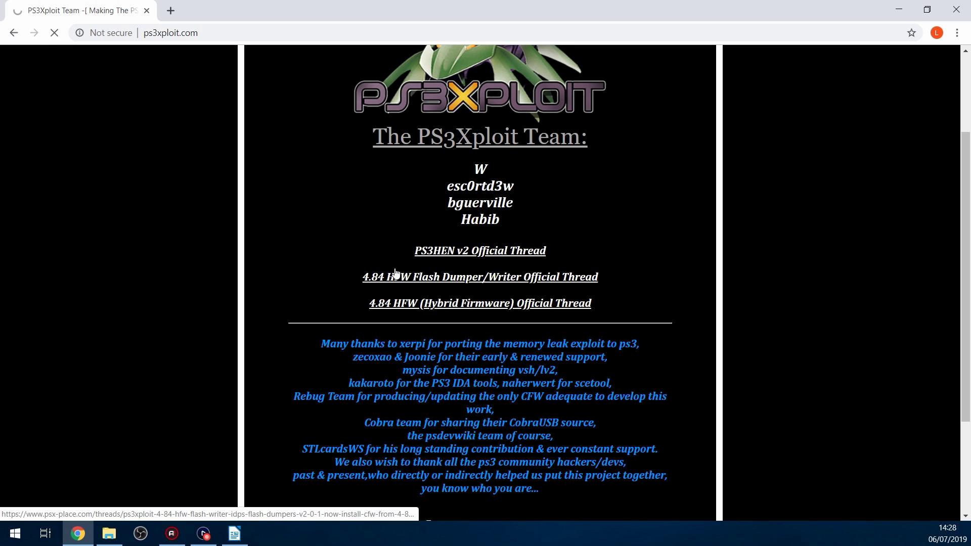
scroll(532, 308, down, 3)
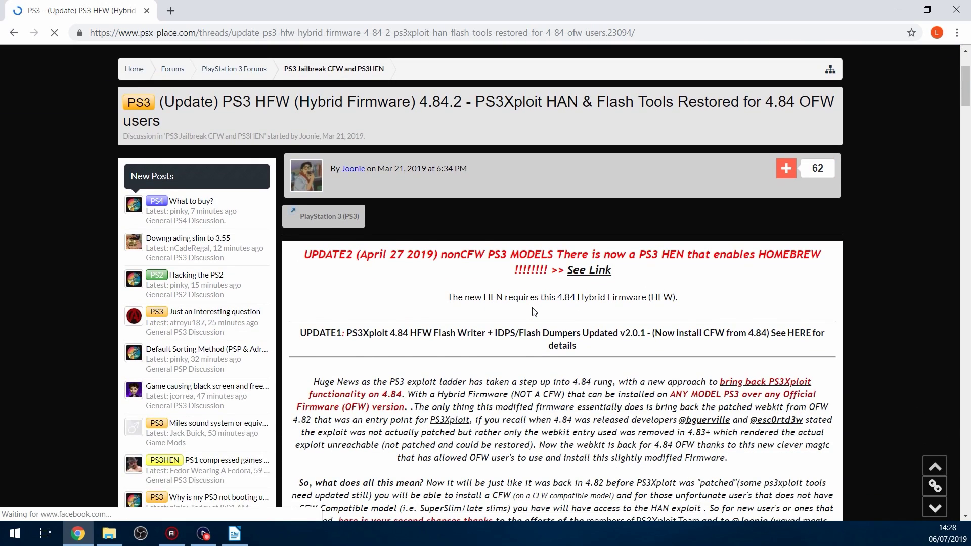
scroll(534, 311, down, 12)
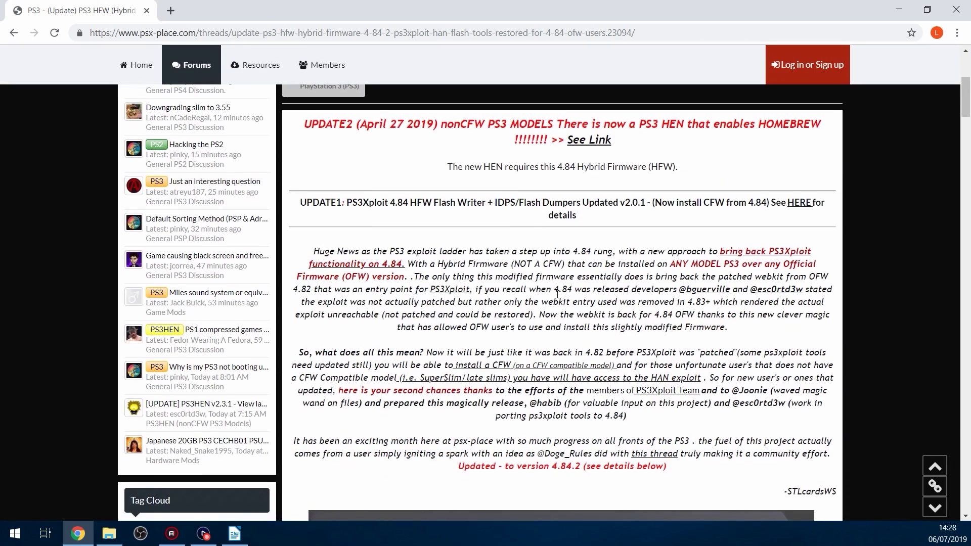
scroll(558, 300, down, 5)
scroll(581, 323, up, 2)
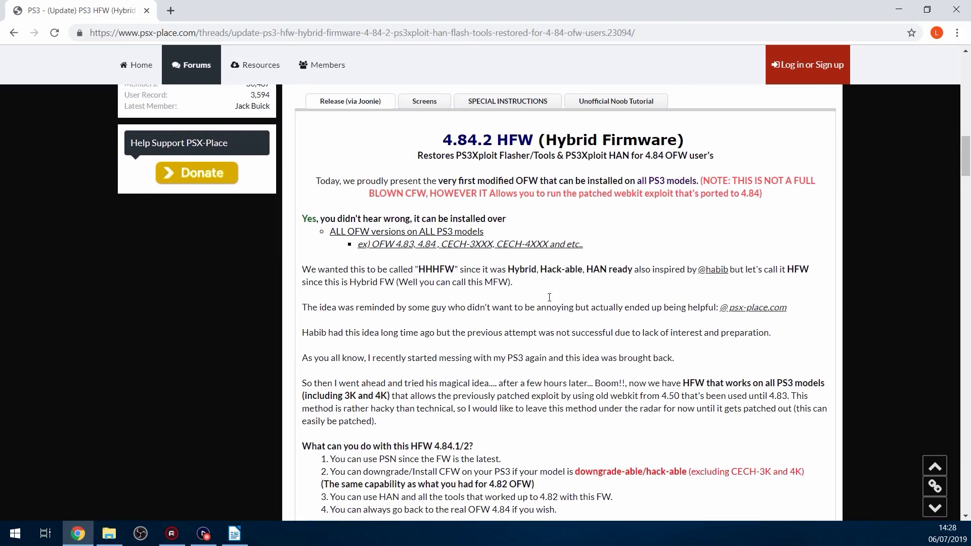
scroll(597, 341, down, 14)
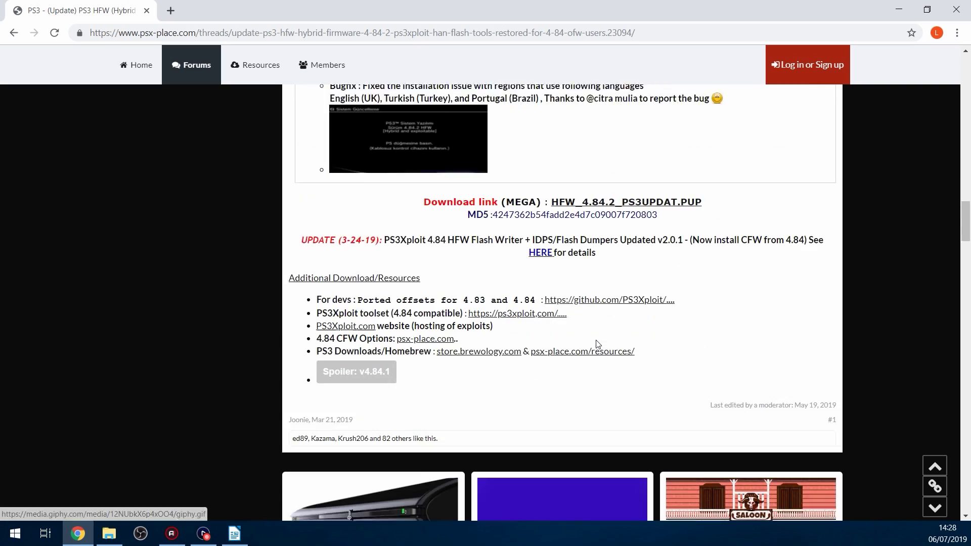
scroll(532, 322, up, 2)
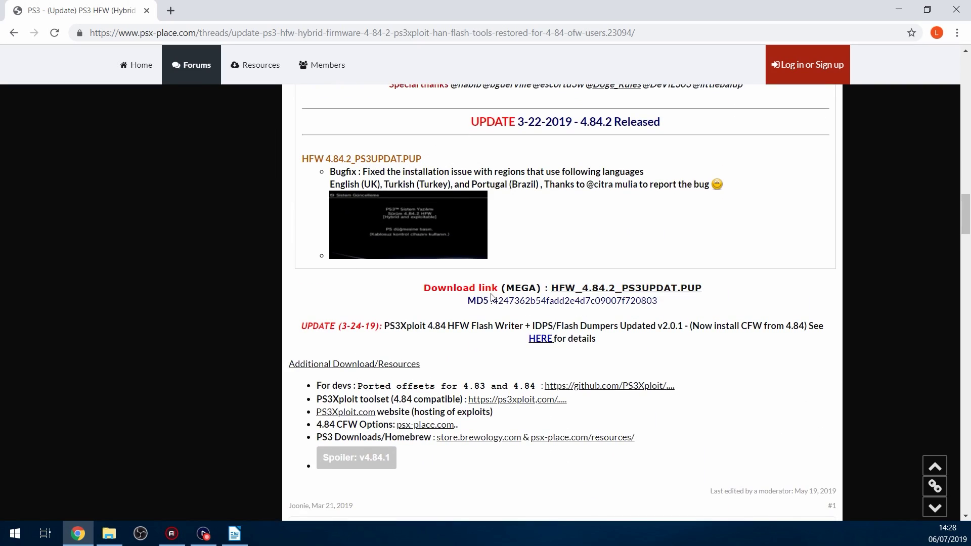
click(639, 292)
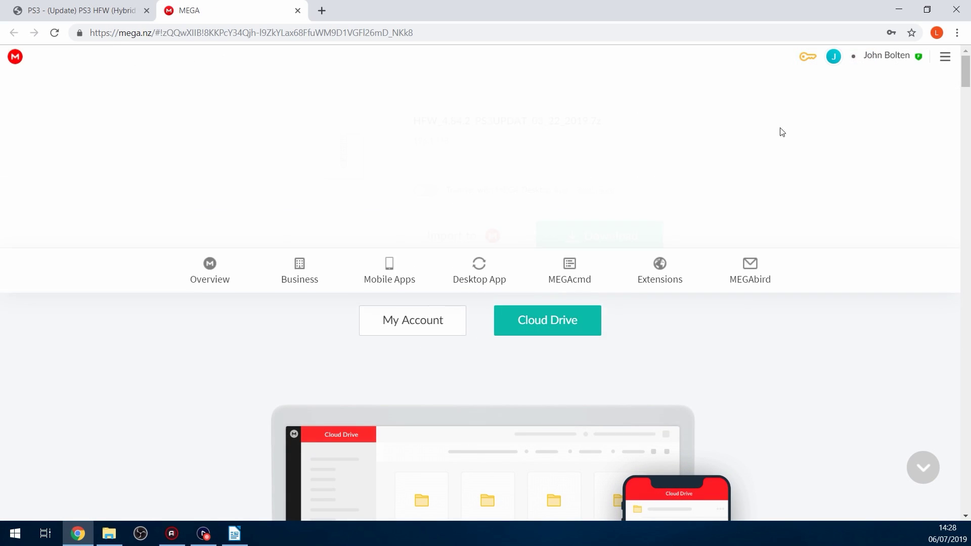
click(607, 237)
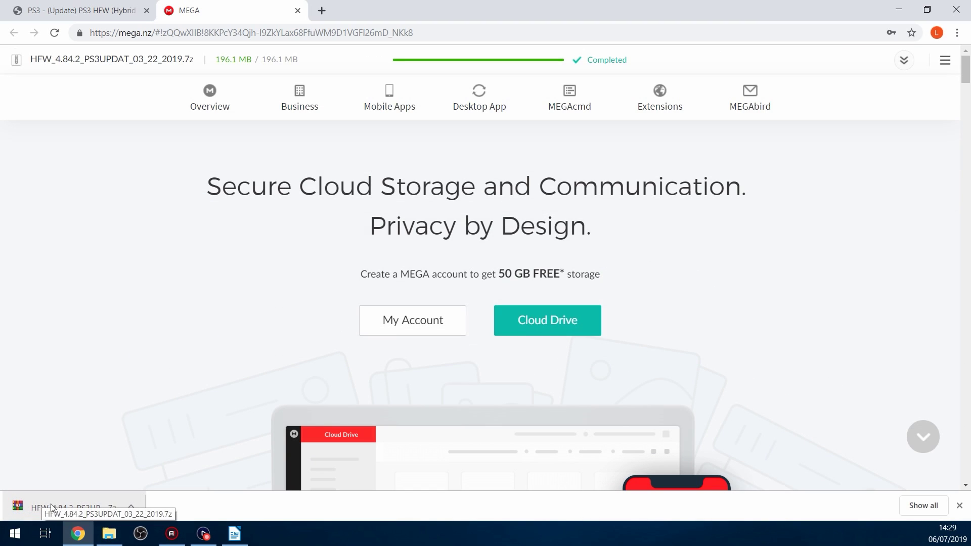
- Open the downloaded HFW_4.84.2_PS3UPDAT_03_22_2019.7z archive over the desktop and select HFW_4.84.2_PS3UPDAT.PUP
click(50, 503)
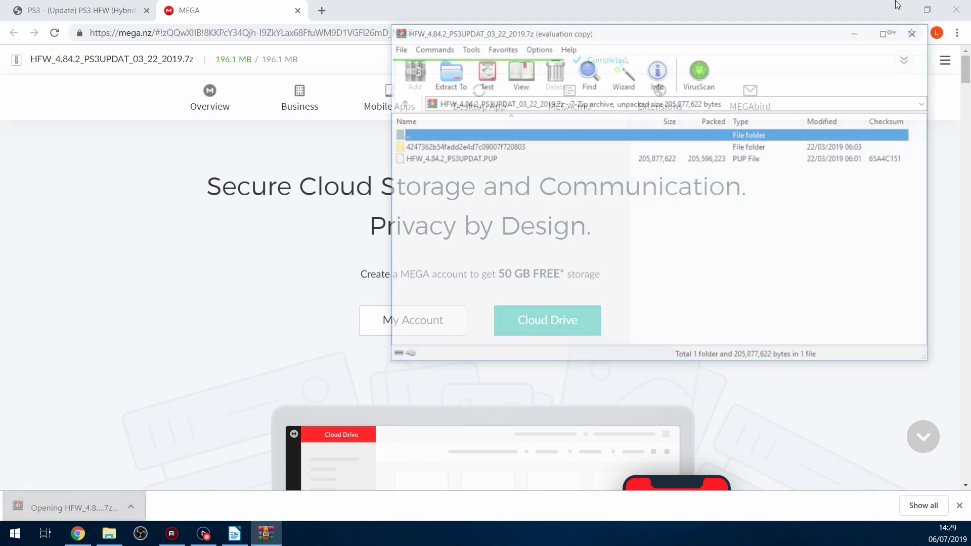
click(898, 8)
mouse_move(702, 32)
mouse_down()
mouse_move(714, 91)
mouse_move(681, 37)
mouse_move(702, 49)
mouse_up()
click(768, 208)
click(473, 173)
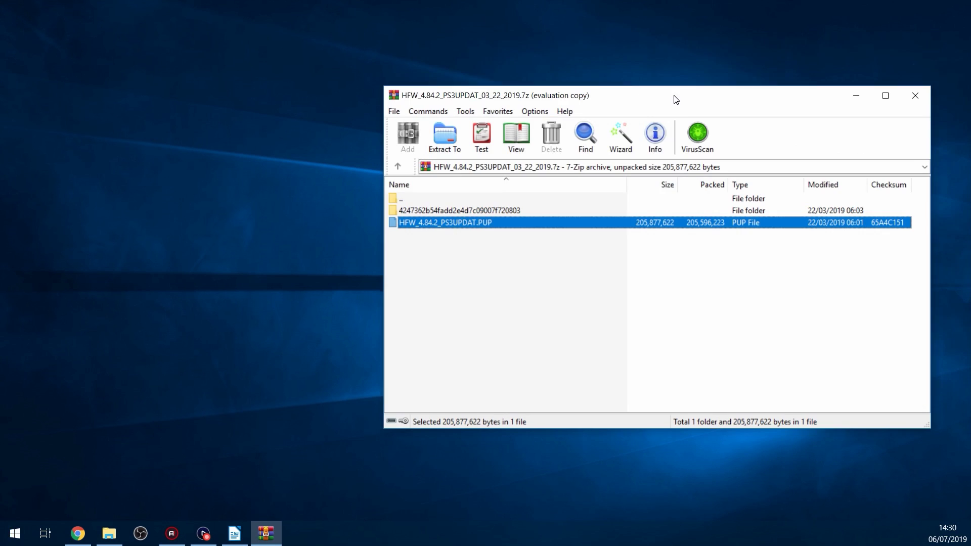
- Open the PS3 > UPDATE folder on the USB (I:) drive, with its window placed below the archive's file list
click(15, 533)
click(206, 337)
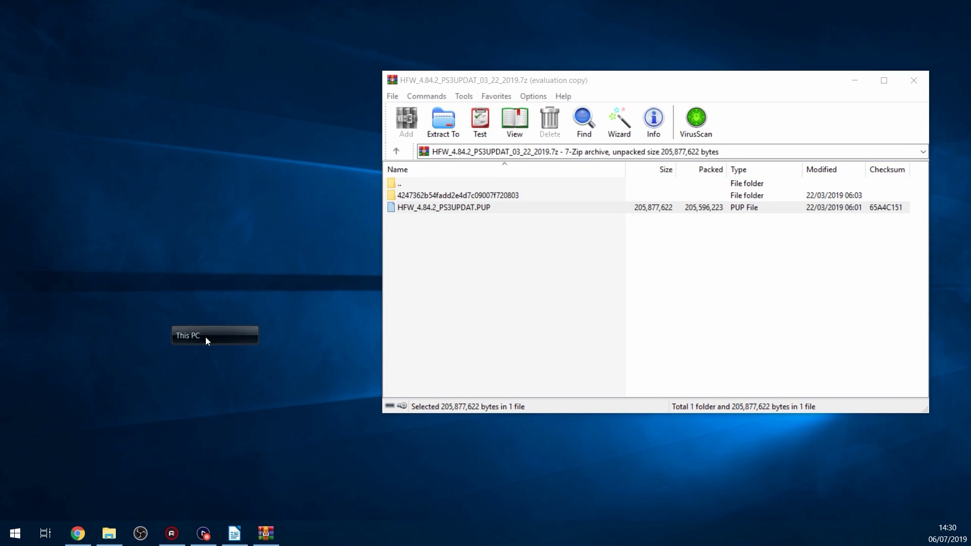
double_click(532, 10)
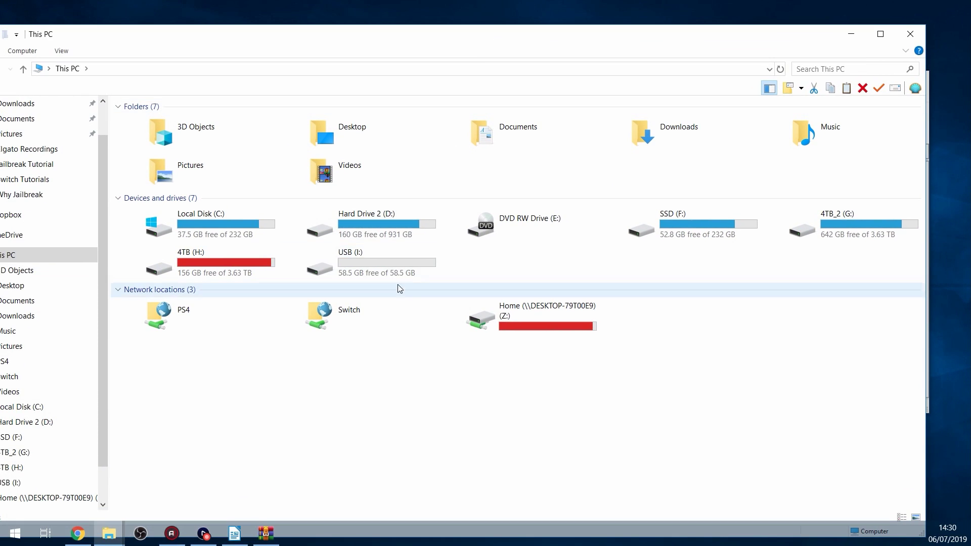
double_click(377, 268)
drag(753, 38, 805, 249)
click(226, 333)
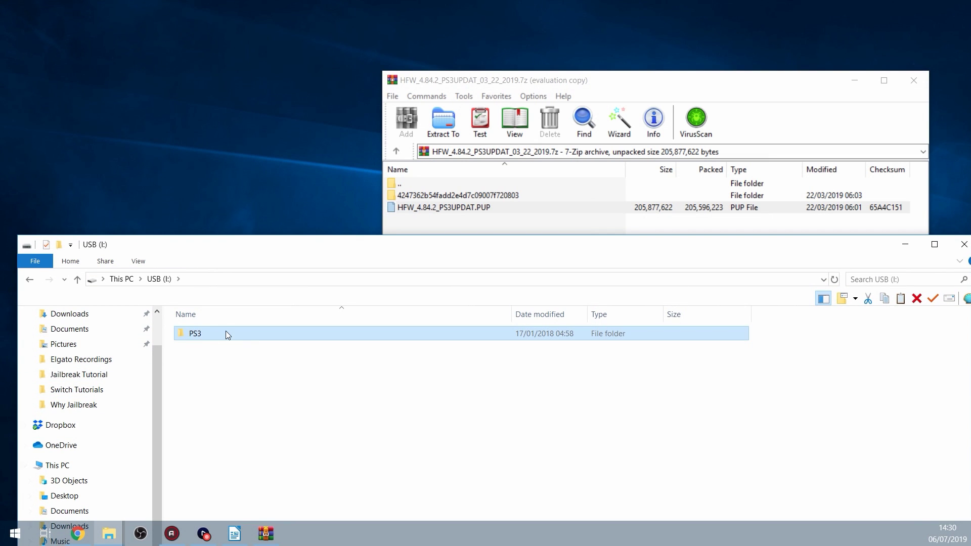
double_click(226, 333)
double_click(203, 335)
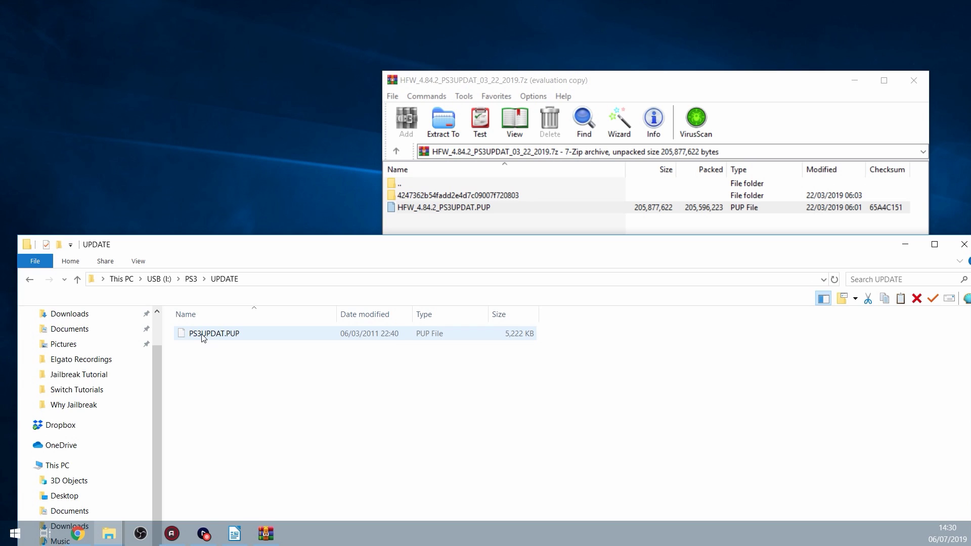
- Delete PS3UPDAT.PUP from the UPDATE folder and extract HFW_4.84.2_PS3UPDAT.PUP from the archive into it
drag(210, 377, 319, 320)
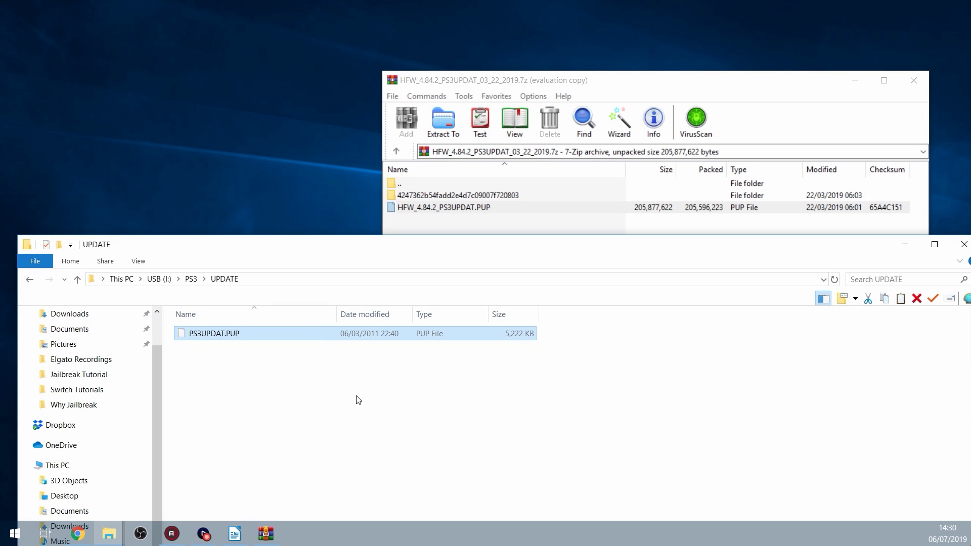
key(Delete)
key(Return)
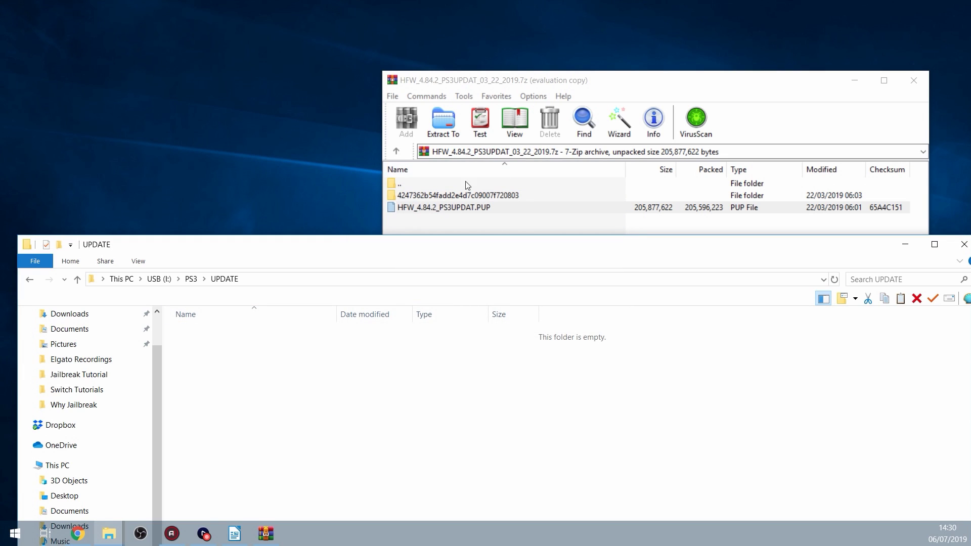
click(414, 211)
drag(437, 210, 278, 390)
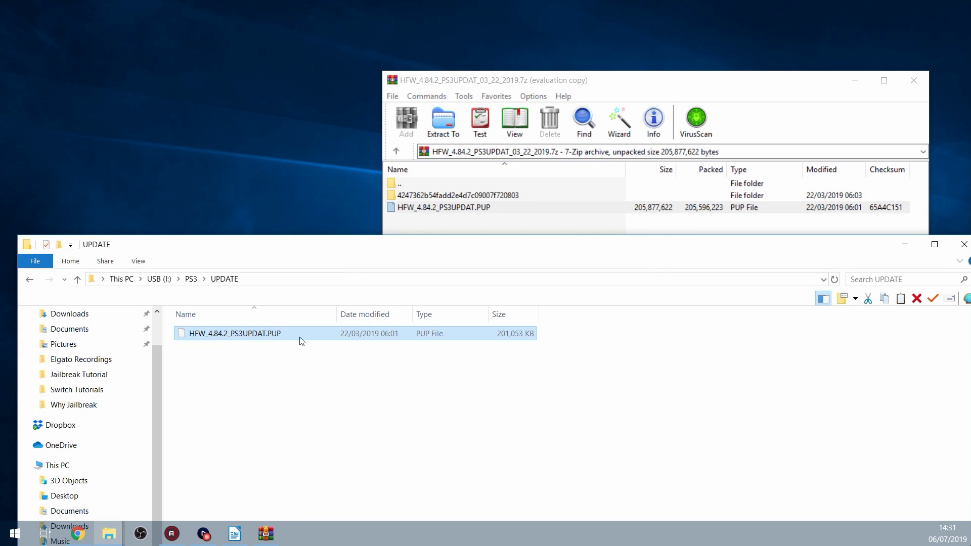
- Rename HFW_4.84.2_PS3UPDAT.PUP in the UPDATE folder as PS3UPDAT.PUP
drag(412, 247, 431, 97)
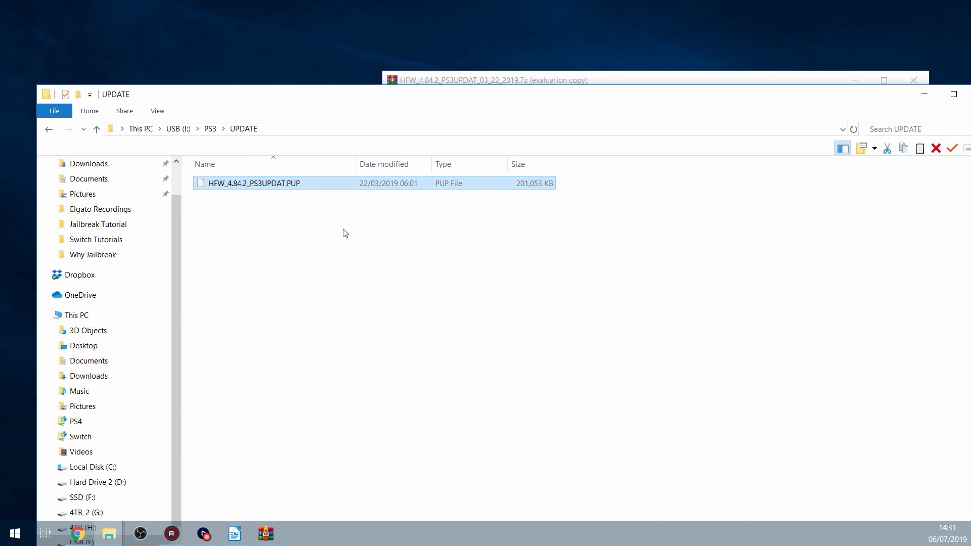
right_click(275, 186)
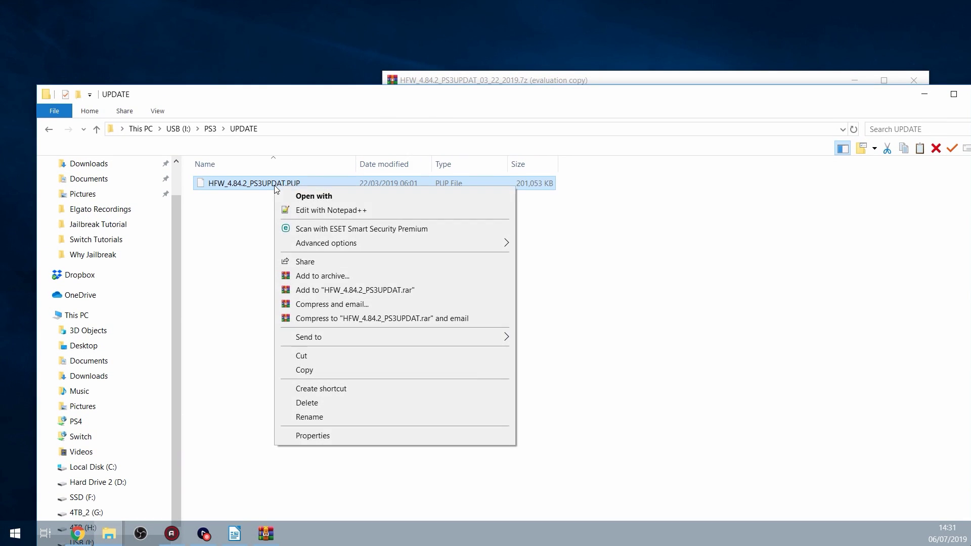
click(309, 416)
drag(251, 183, 186, 191)
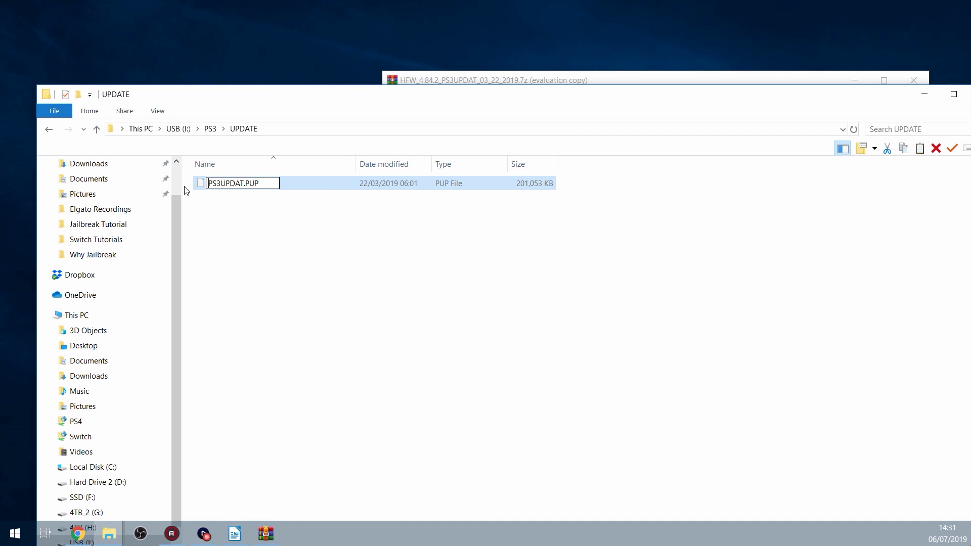
click(286, 275)
click(282, 182)
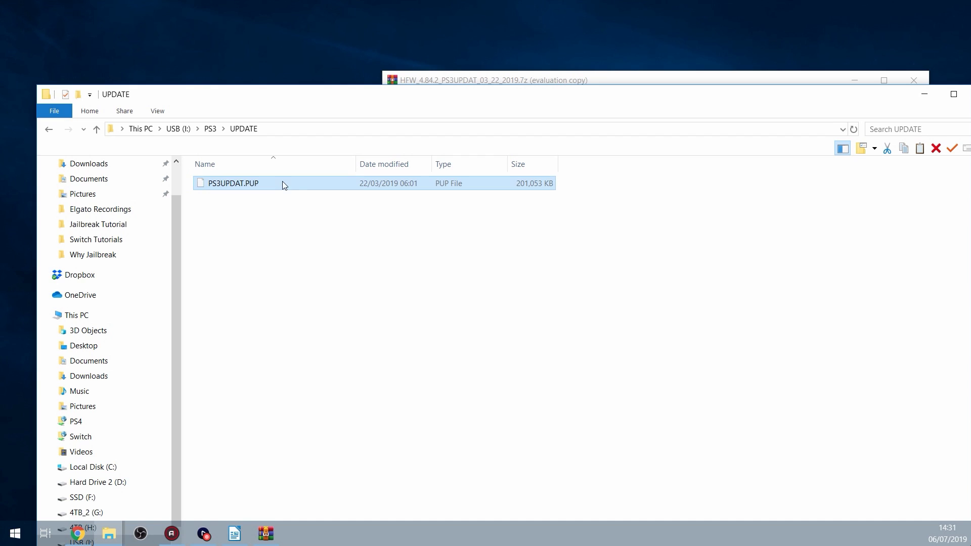
click(320, 212)
drag(410, 98, 377, 130)
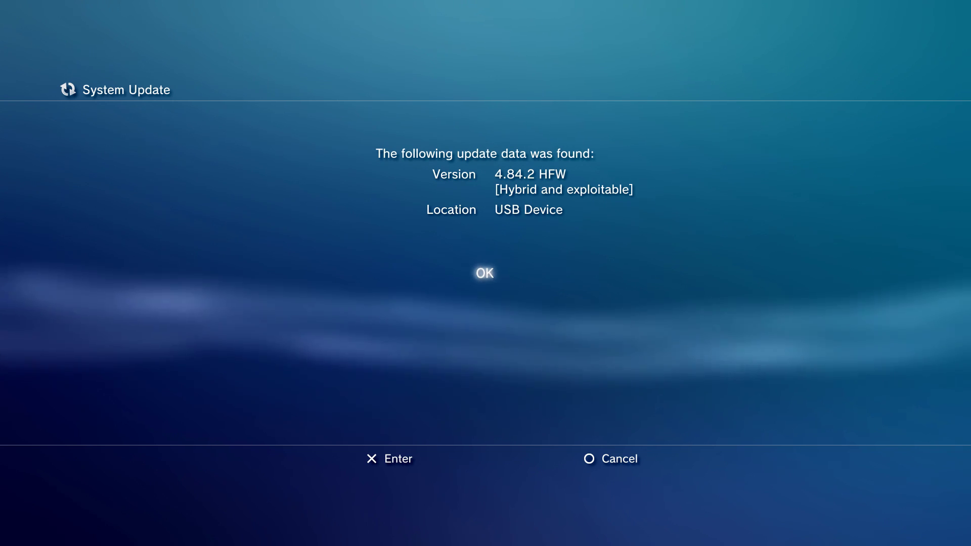
- On the PS3, accept the user agreement for 4.84.2 HFW, start the update, and continue it from the connected storage media
key(Return)
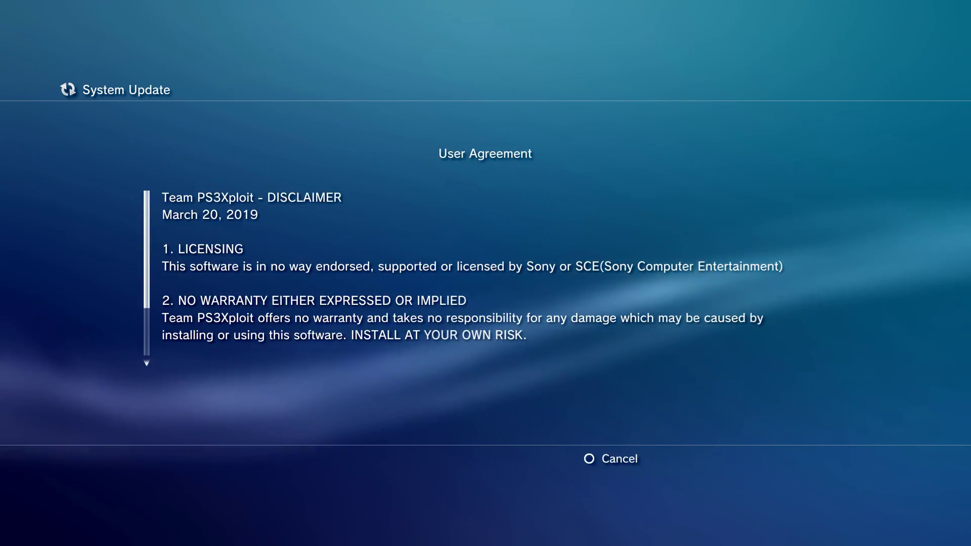
key(Right)
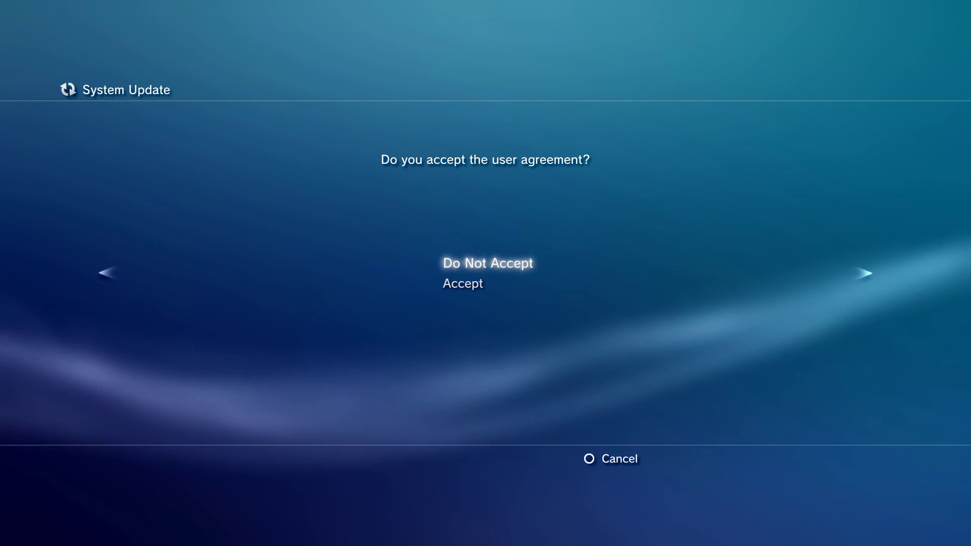
key(Down)
key(Return)
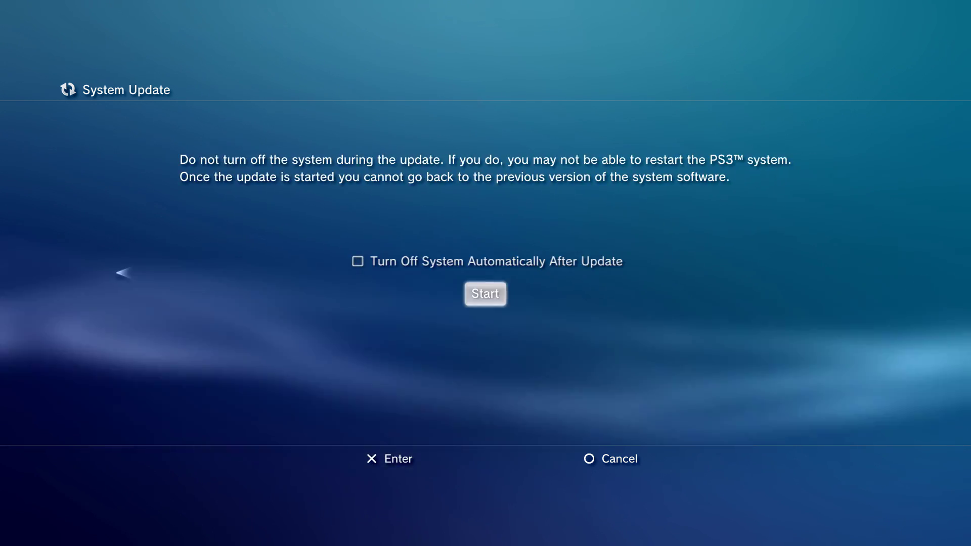
key(Return)
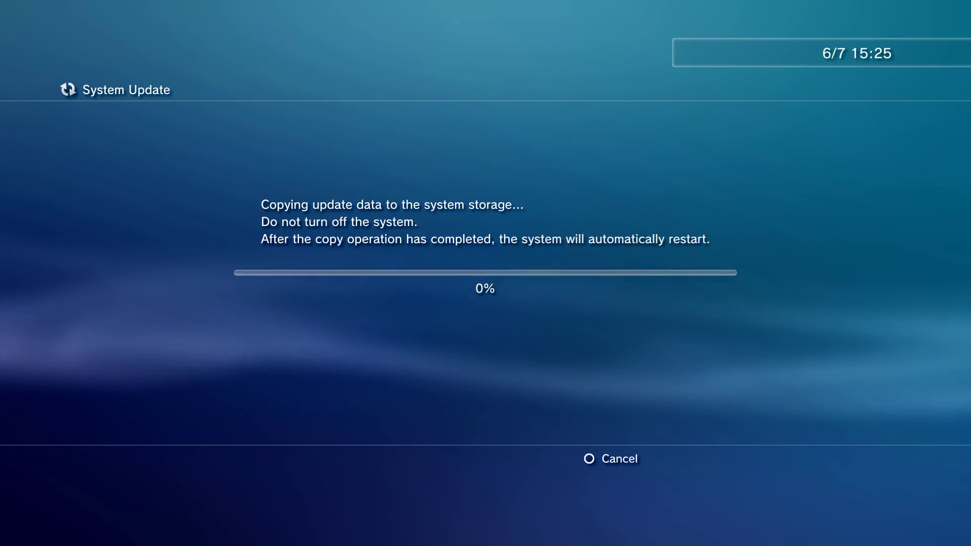
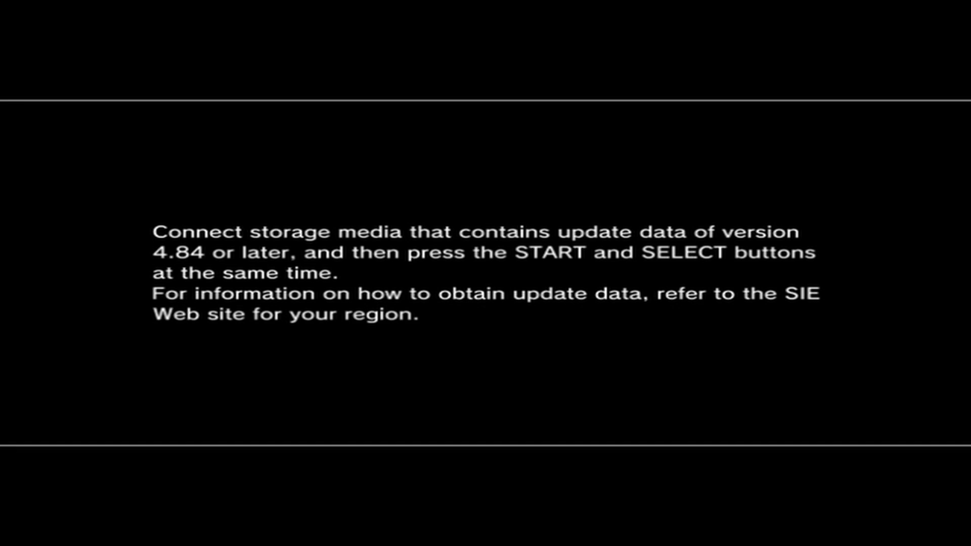
key(Return)
key(space)
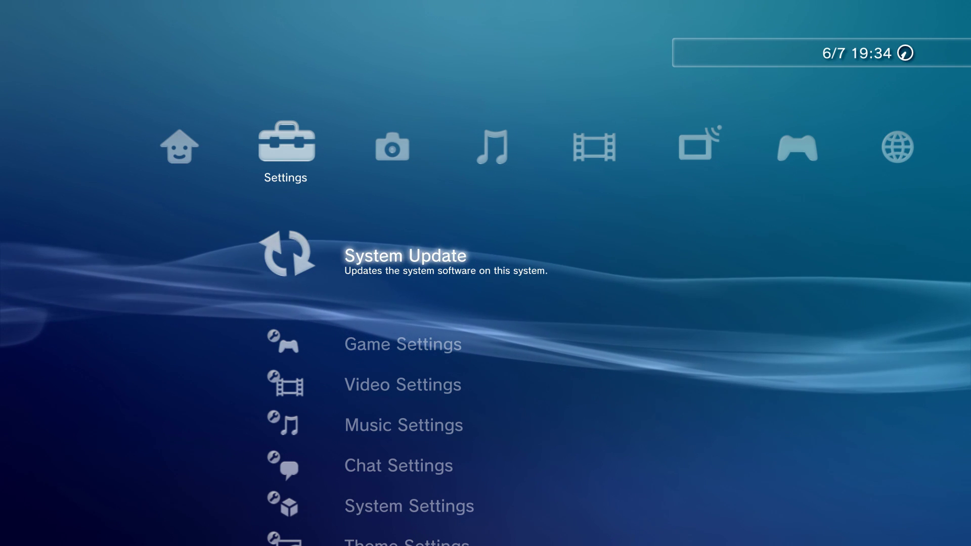
- Open Internet Search in the PS3's Network category
key(Right)
key(Right)
key(Right)
key(Right)
key(Right)
key(Right)
key(Right)
key(Left)
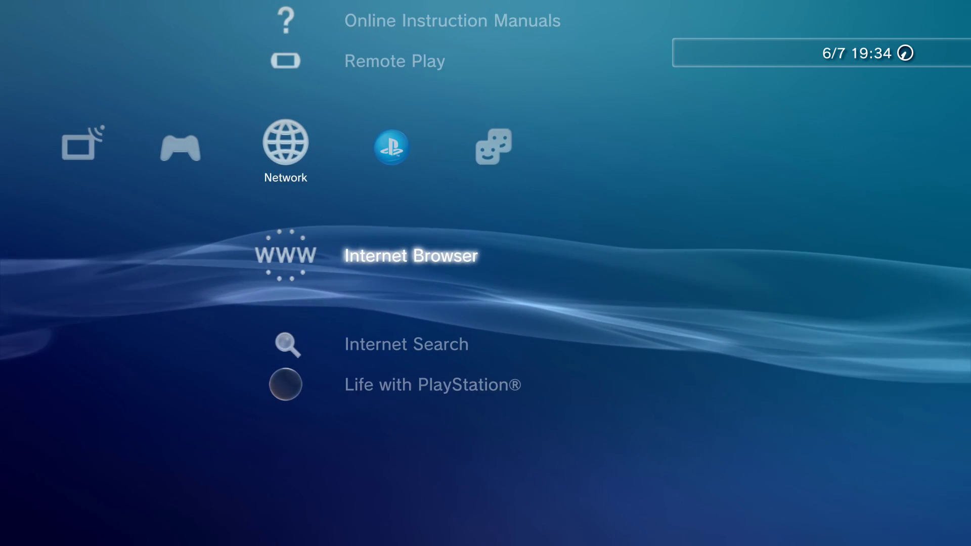
key(Down)
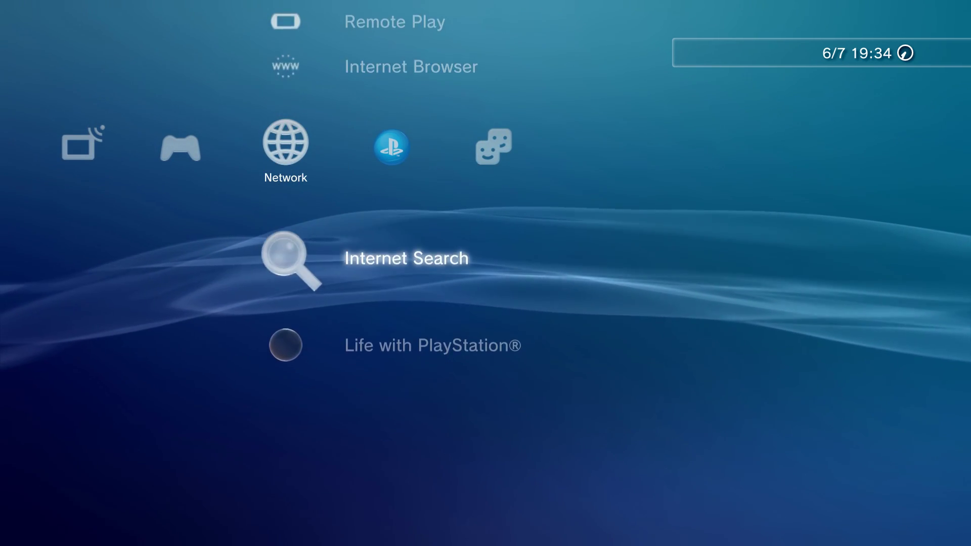
key(Return)
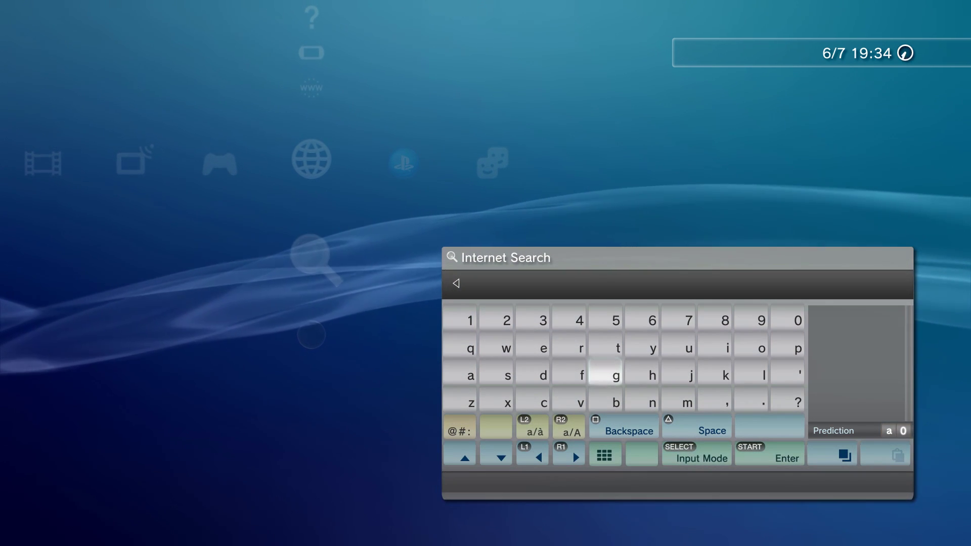
key(Right)
key(Left)
key(Right)
text(htt)
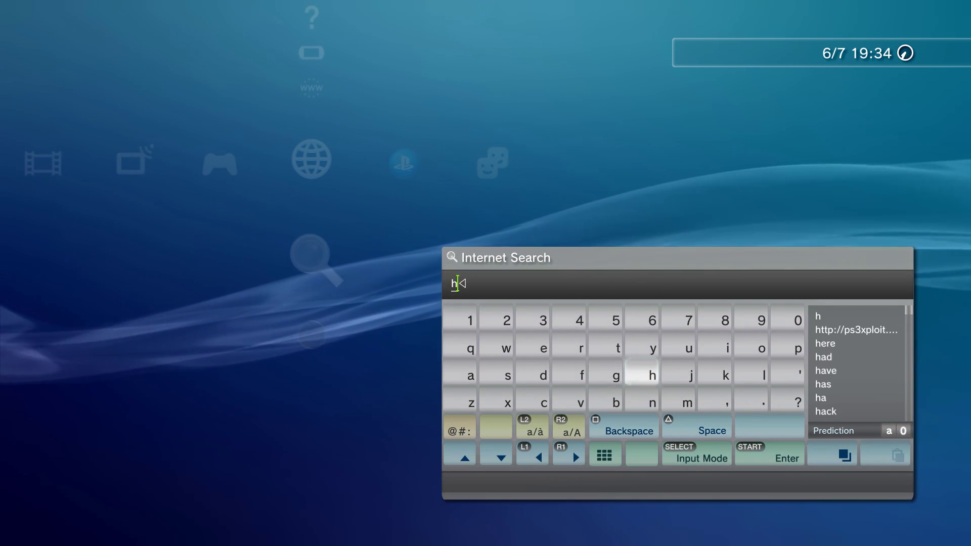
key(Right)
key(Right)
key(Right)
key(Right)
key(Right)
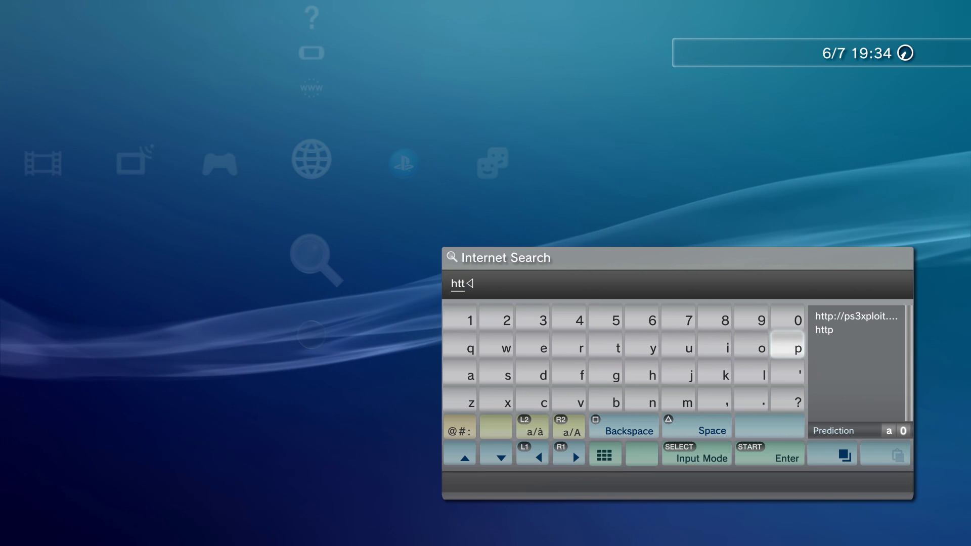
key(Right)
key(Up)
key(Return)
key(Left)
key(Left)
key(Left)
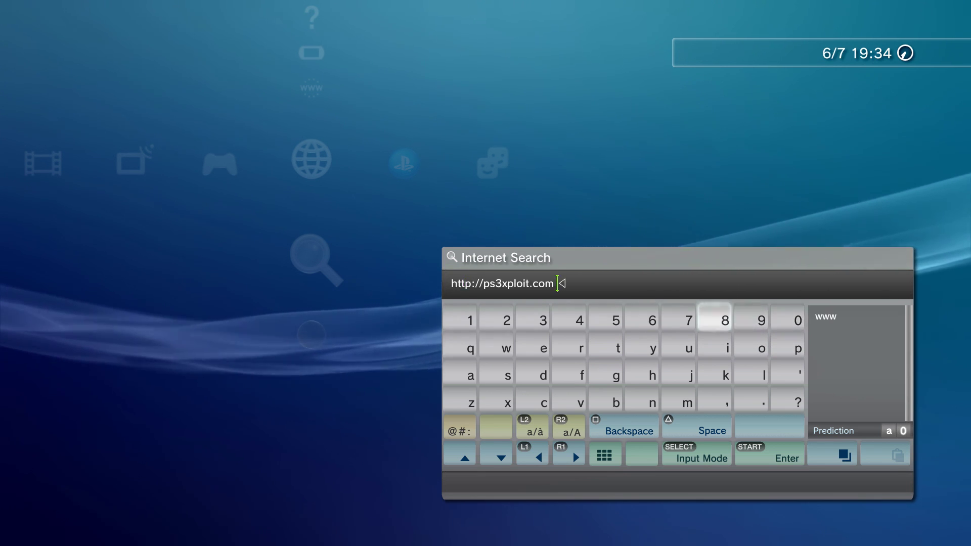
key(Down)
key(Down)
key(Down)
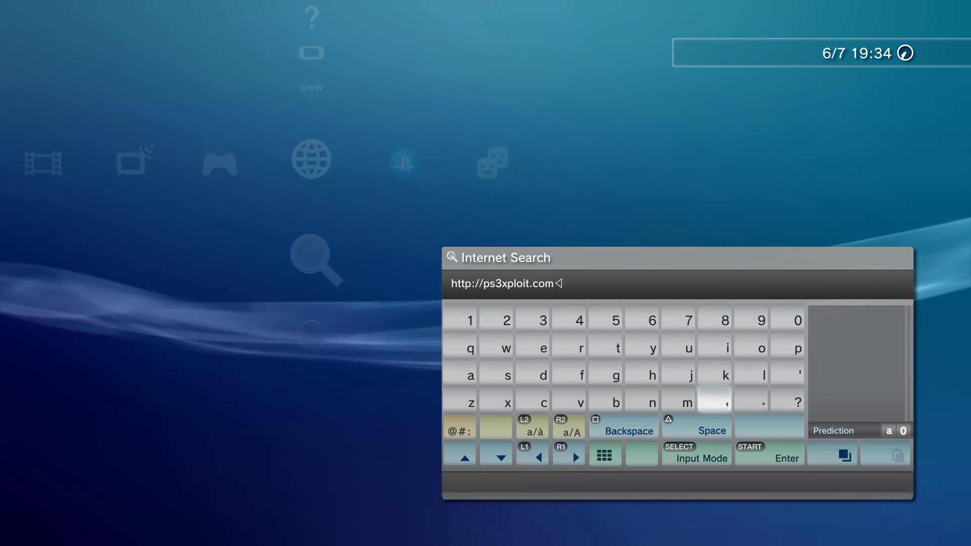
key(Return)
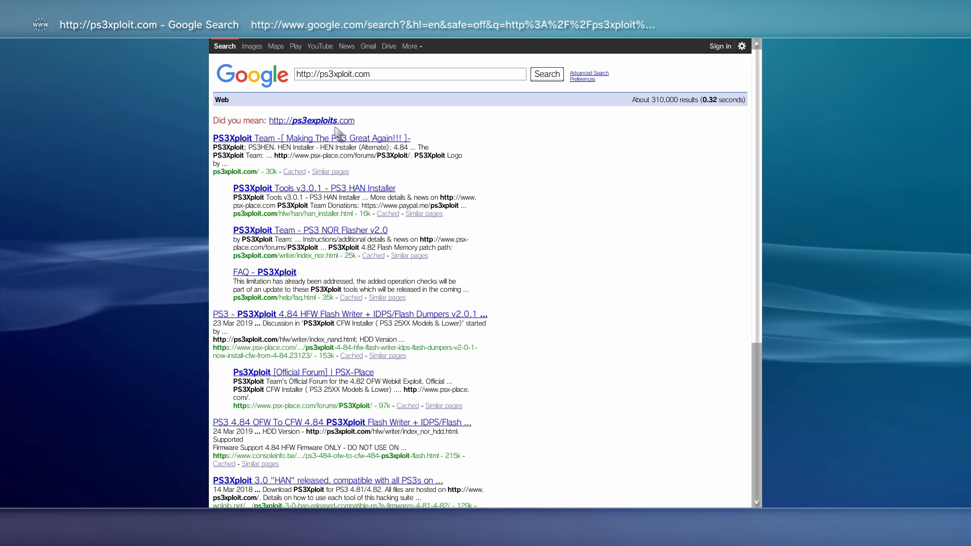
- Open the PS3Xploit Team website from the search results and show its Flash Dumper options
click(337, 149)
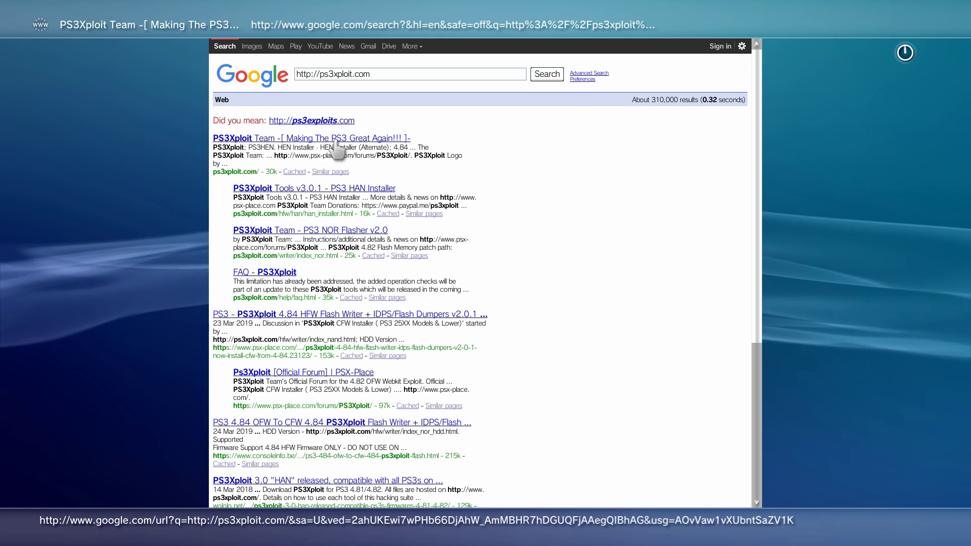
key(Return)
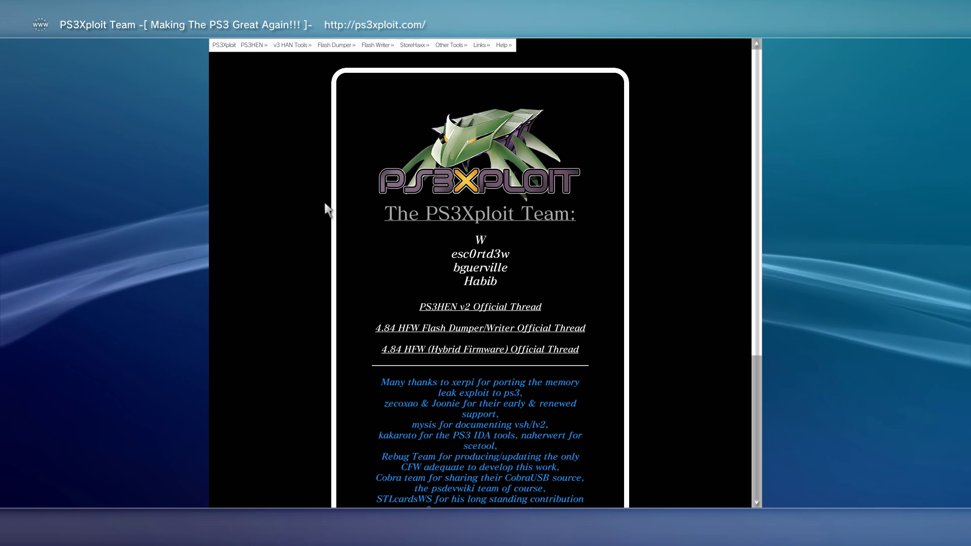
mouse_move(347, 49)
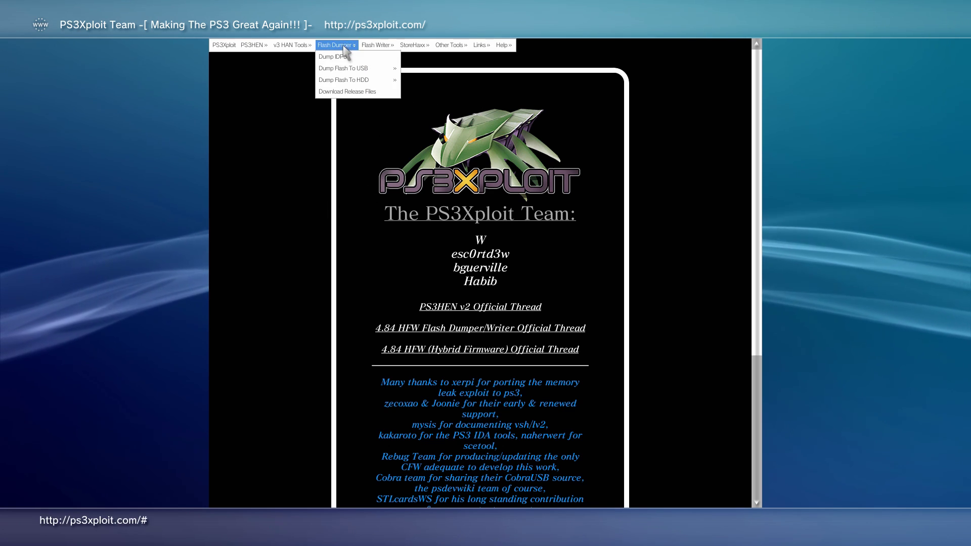
mouse_move(345, 69)
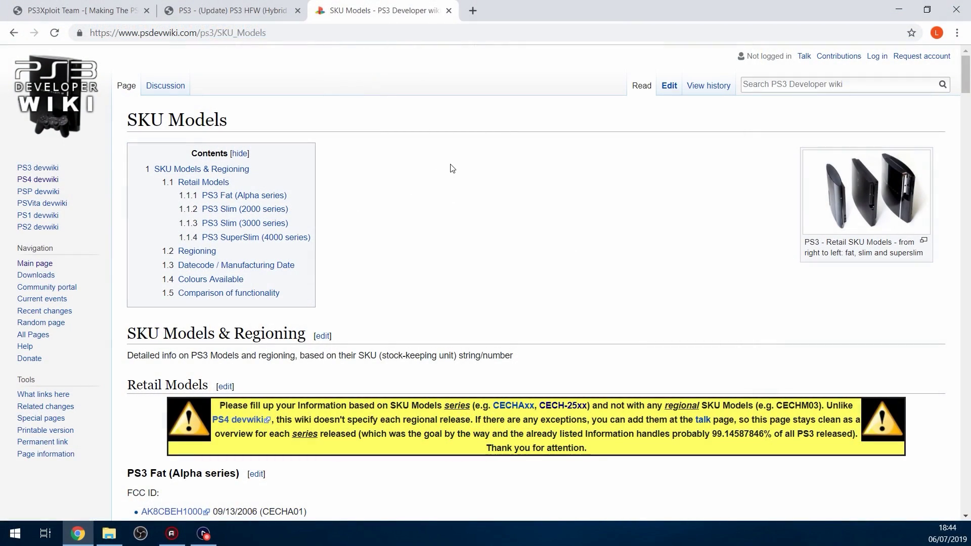
- Switch to the PC browser and examine the SKU Models table for the flash type of the CECHM console model
scroll(452, 168, down, 15)
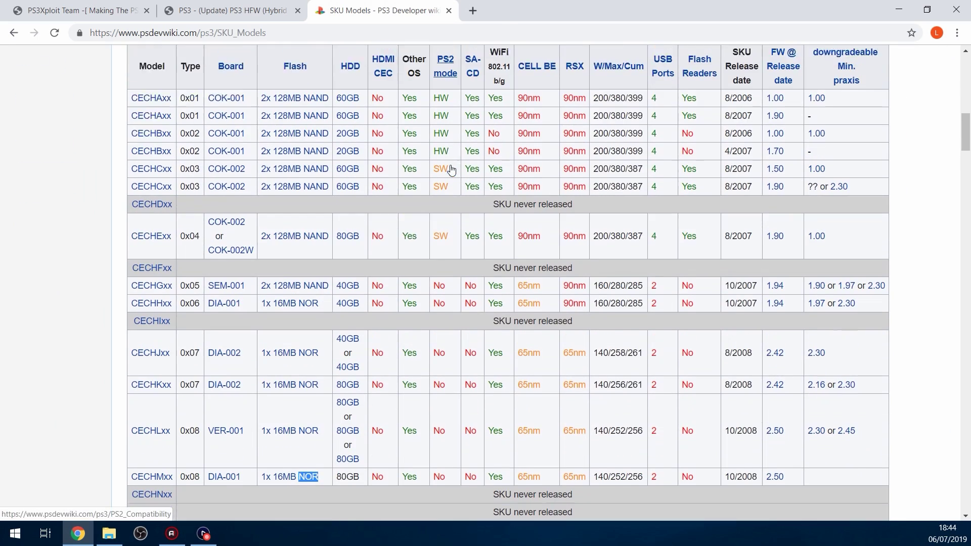
scroll(346, 207, down, 3)
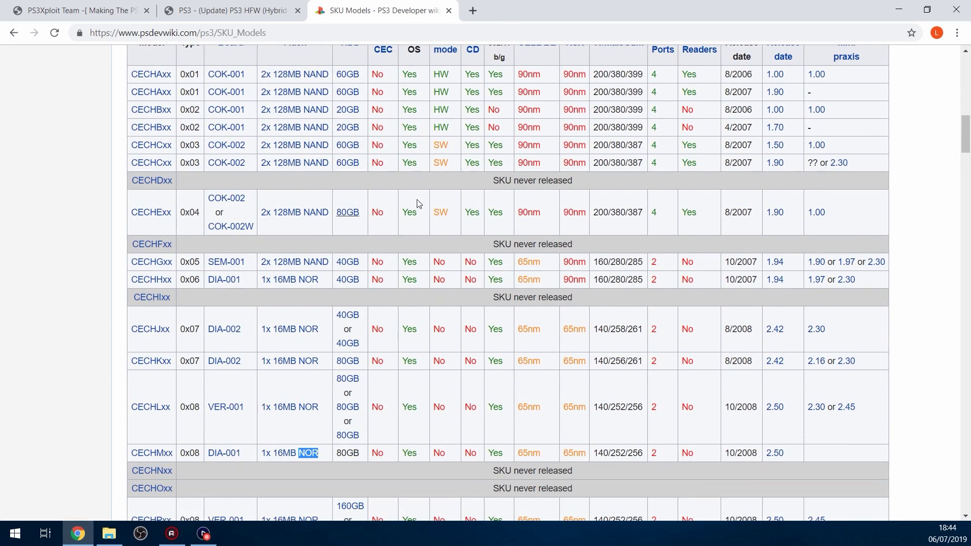
scroll(169, 215, up, 1)
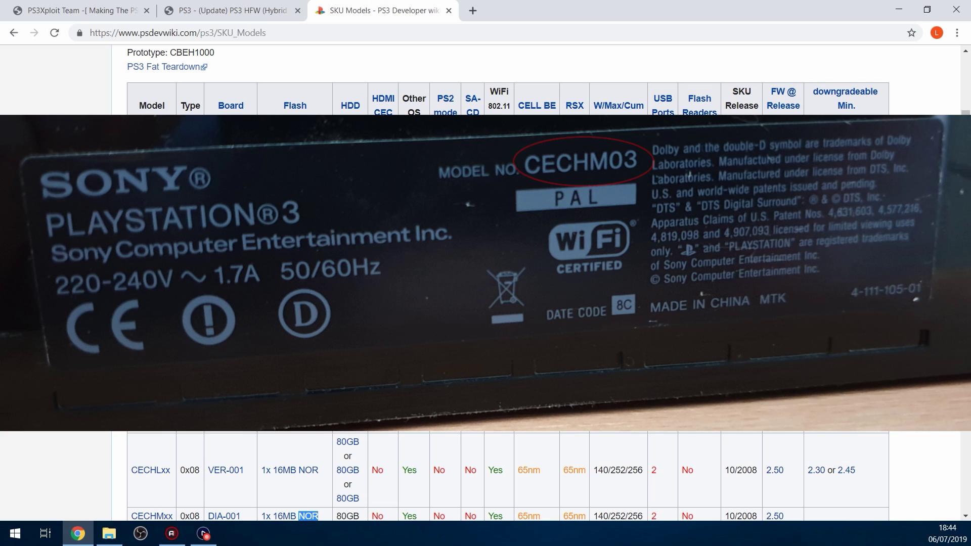
scroll(508, 476, down, 10)
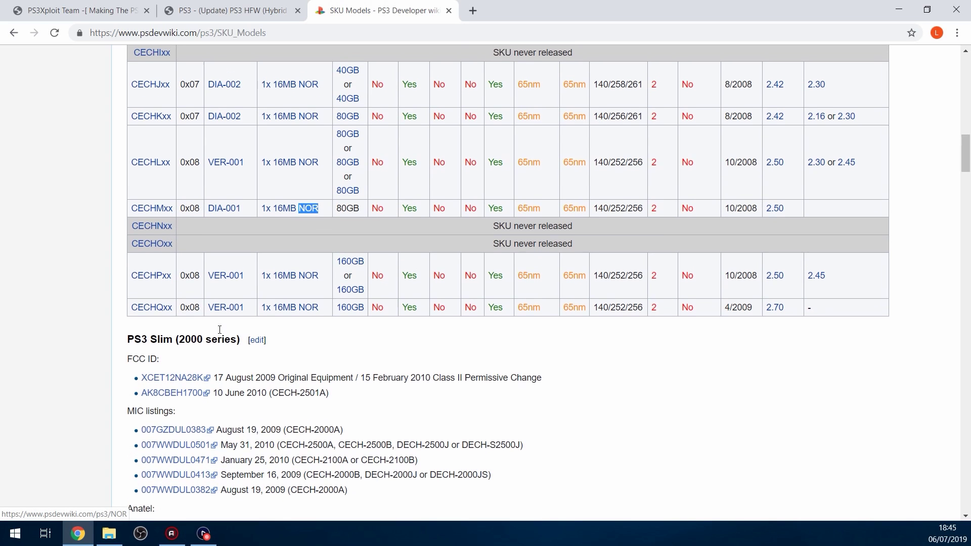
scroll(201, 203, up, 1)
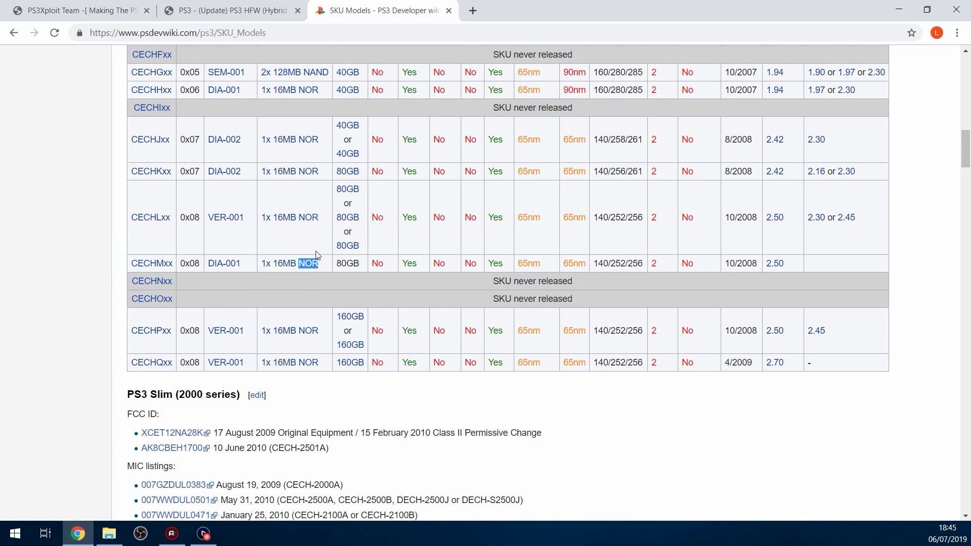
- Examine the SKU Models tables for the flash types of the other original and Slim PS3 models
scroll(319, 248, down, 3)
scroll(320, 237, up, 6)
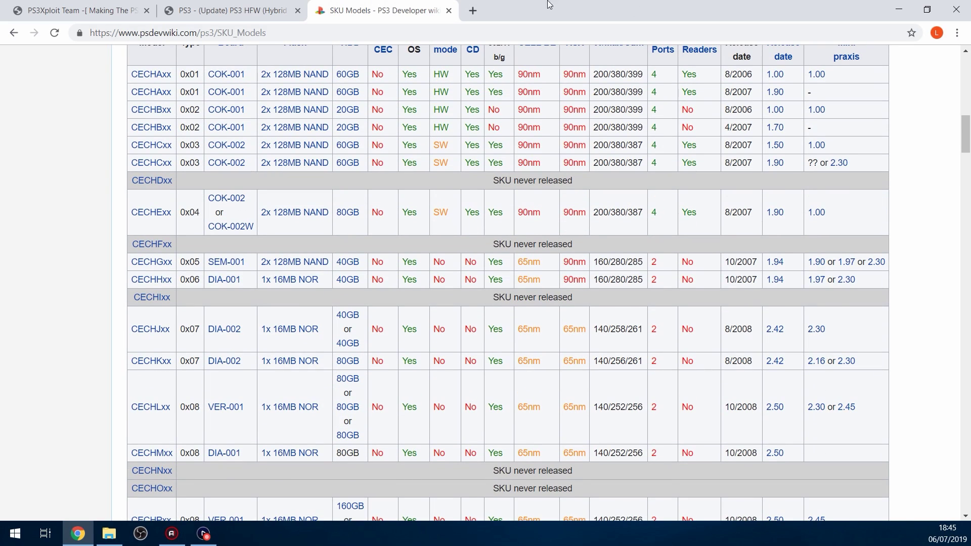
scroll(312, 293, down, 10)
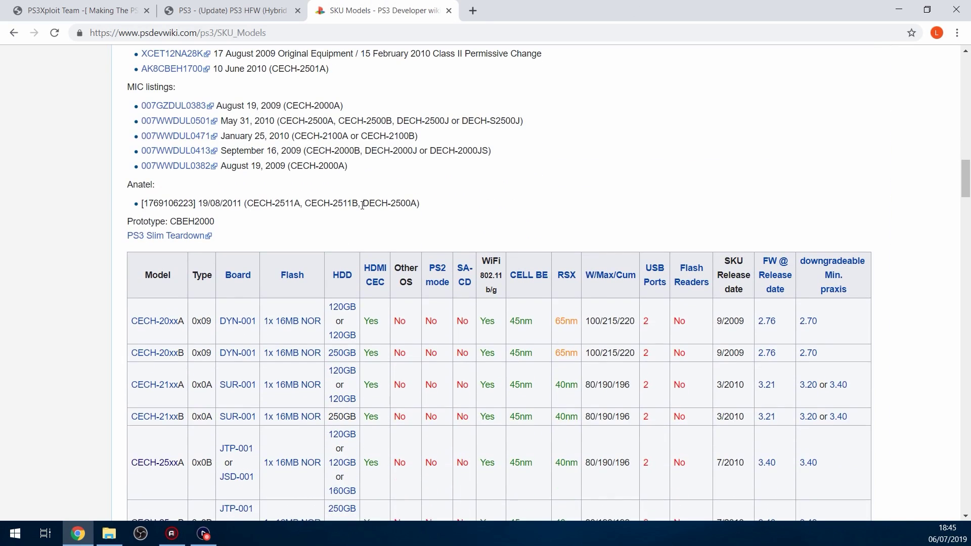
scroll(328, 154, up, 3)
scroll(325, 169, down, 7)
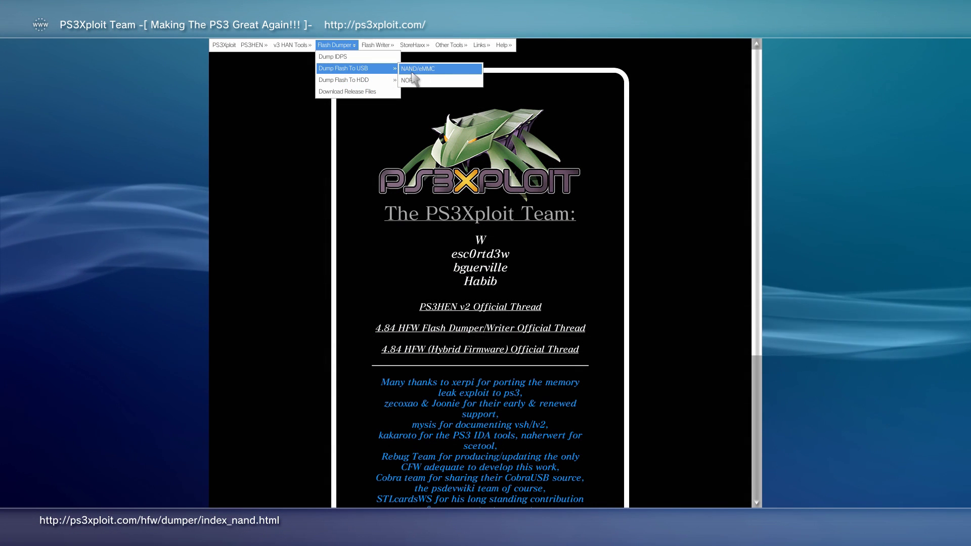
- On the PS3, open PS3Xploit's Flash Dumper for dumping NOR flash to USB and acknowledge the hybrid firmware notice
click(427, 82)
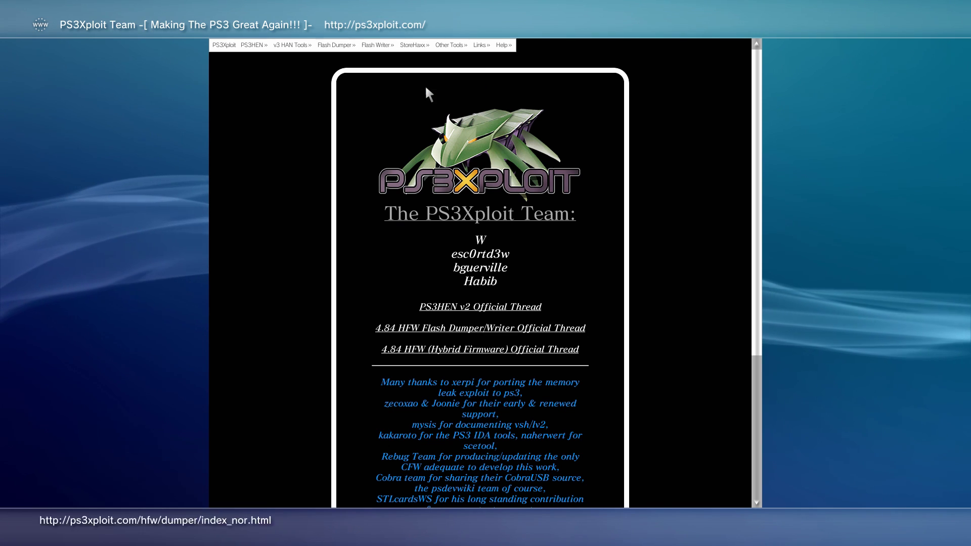
mouse_move(335, 45)
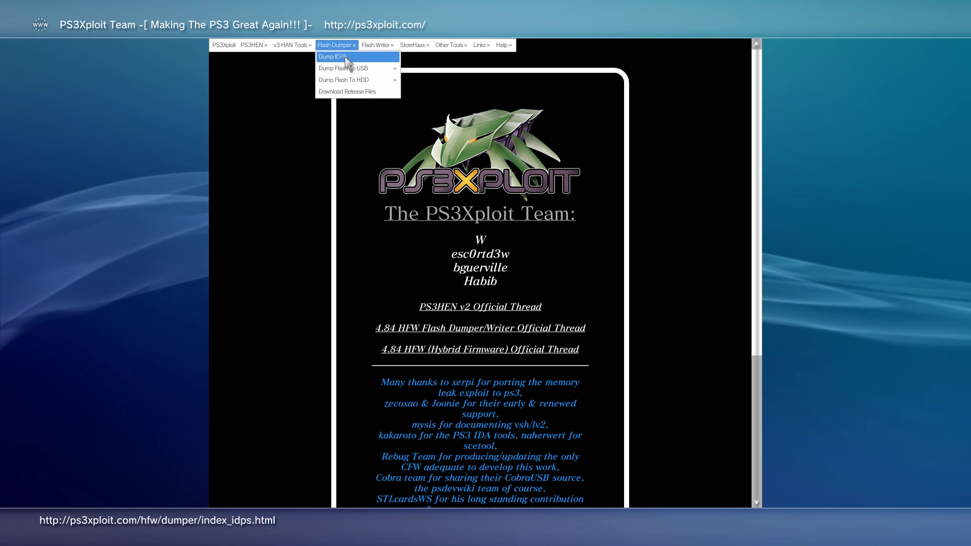
mouse_move(357, 68)
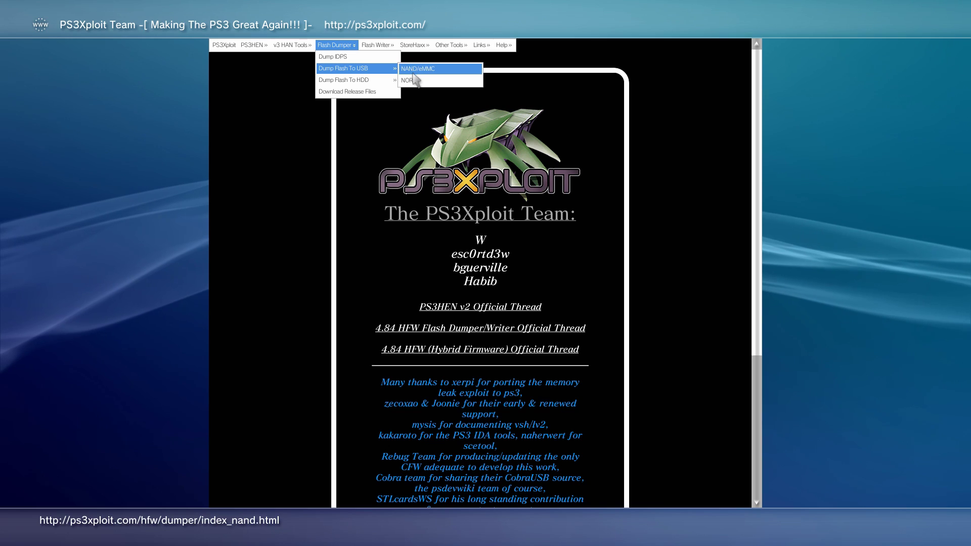
click(416, 81)
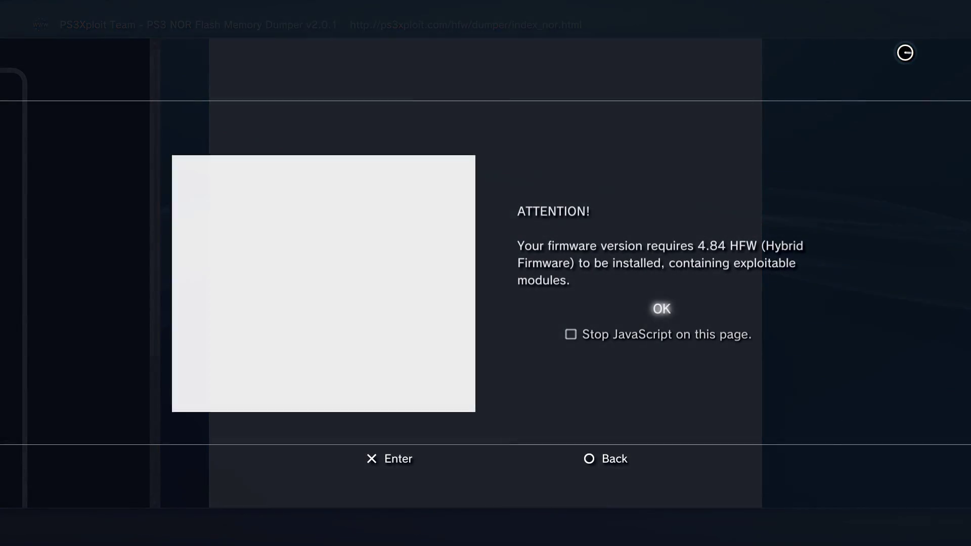
key(Return)
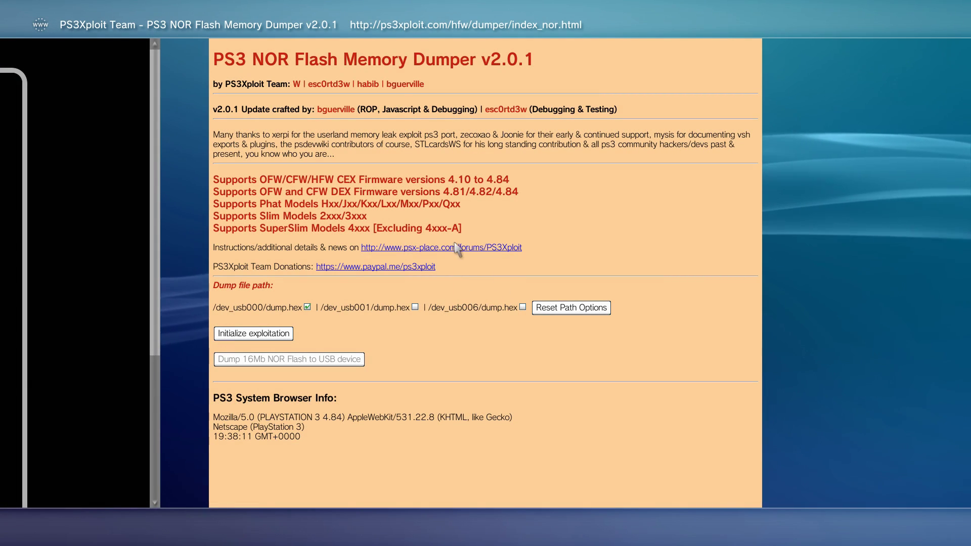
- Add the PS3 NOR Flash Memory Dumper v2.0.1 page to the browser bookmarks
key(Menu)
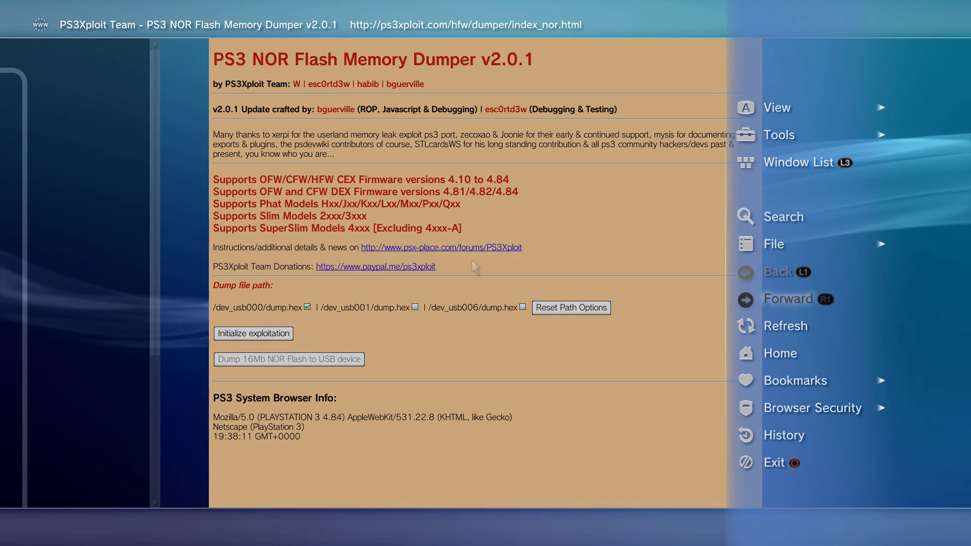
key(Right)
key(Return)
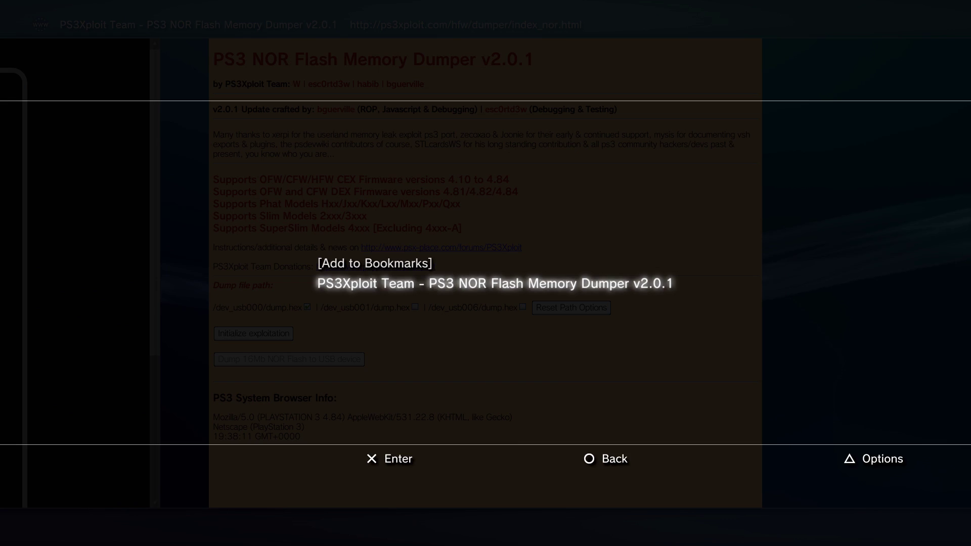
key(Return)
- Close the NOR Flash Memory Dumper window and return to the PS3Xploit main page
key(Menu)
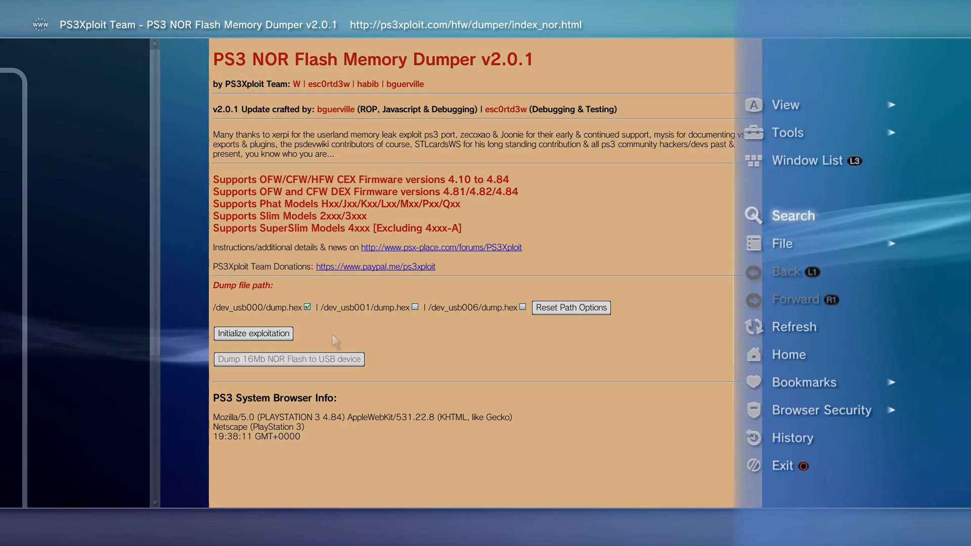
key(Down)
key(Down)
key(Up)
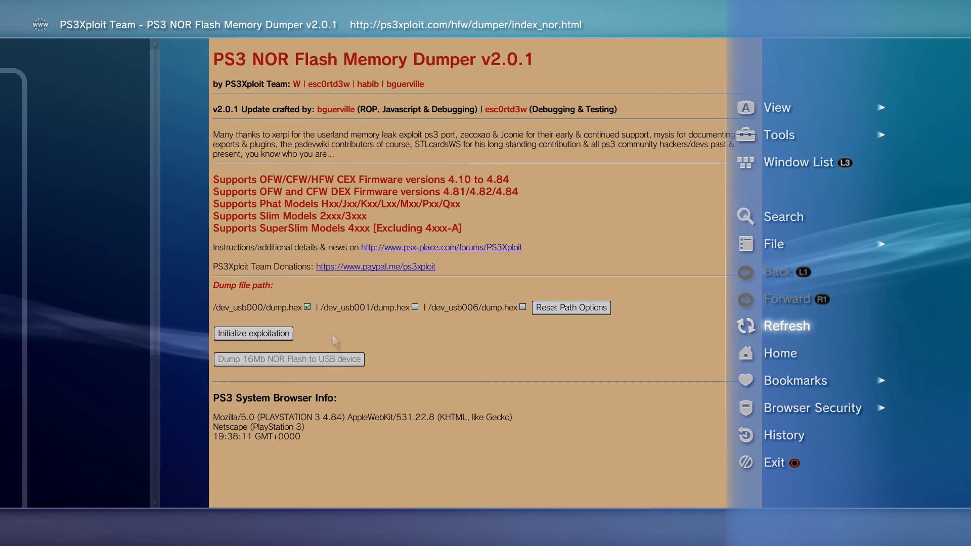
key(Up)
key(Right)
key(Down)
key(Return)
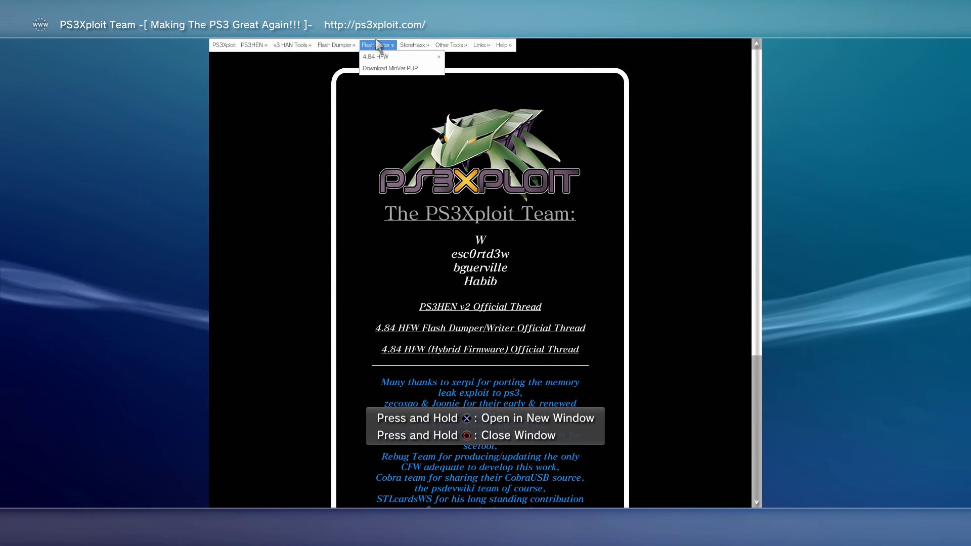
- Open the 4.84 HFW Flash Writer for writing NOR flash from USB and acknowledge the hybrid firmware notice
mouse_move(326, 40)
mouse_move(374, 45)
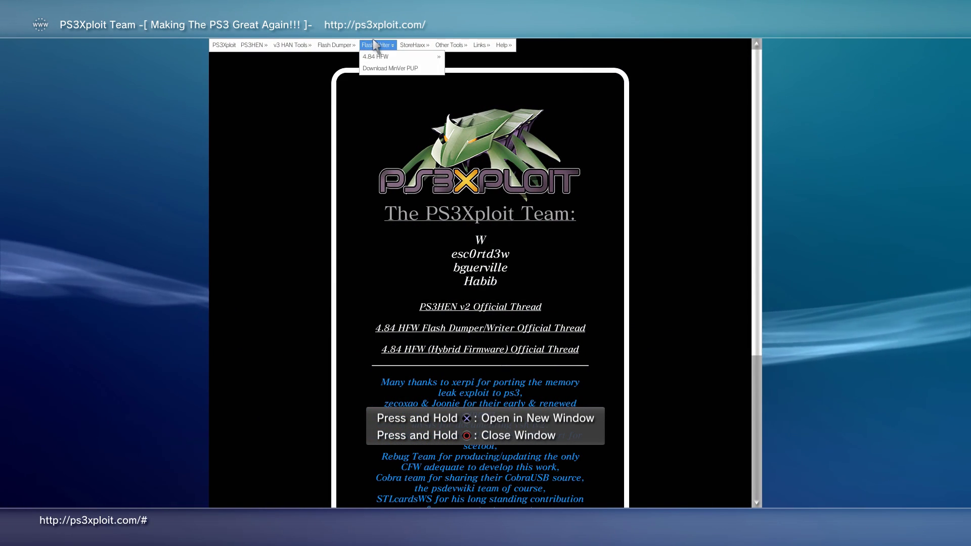
mouse_move(414, 58)
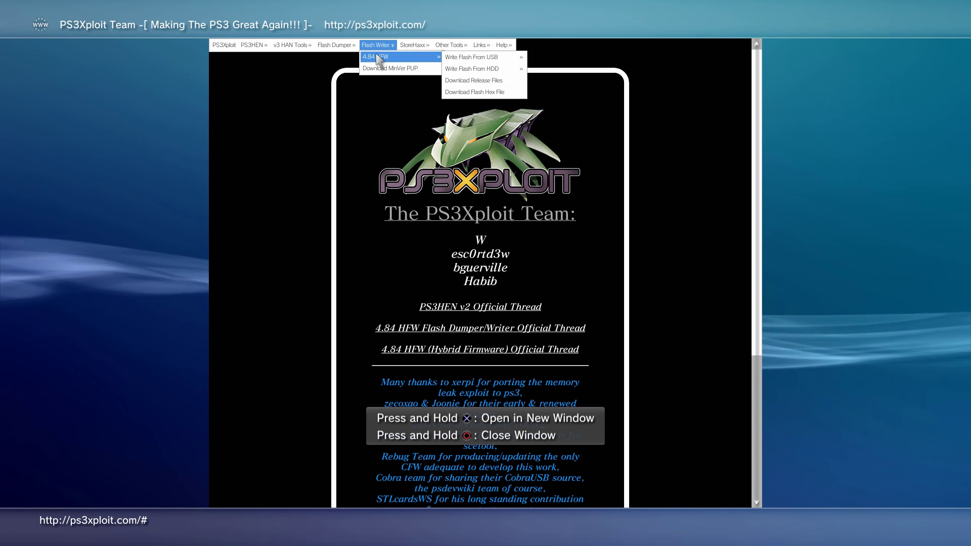
mouse_move(466, 57)
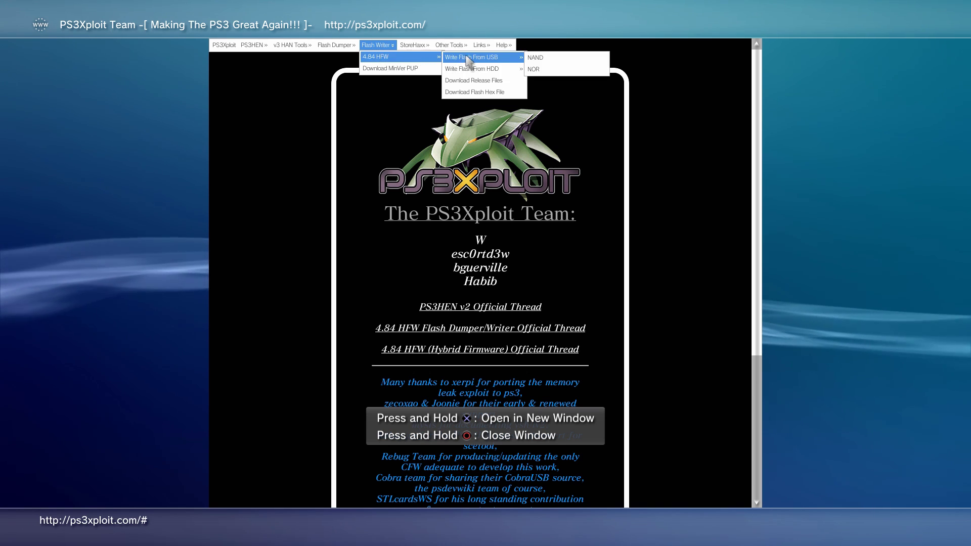
click(553, 70)
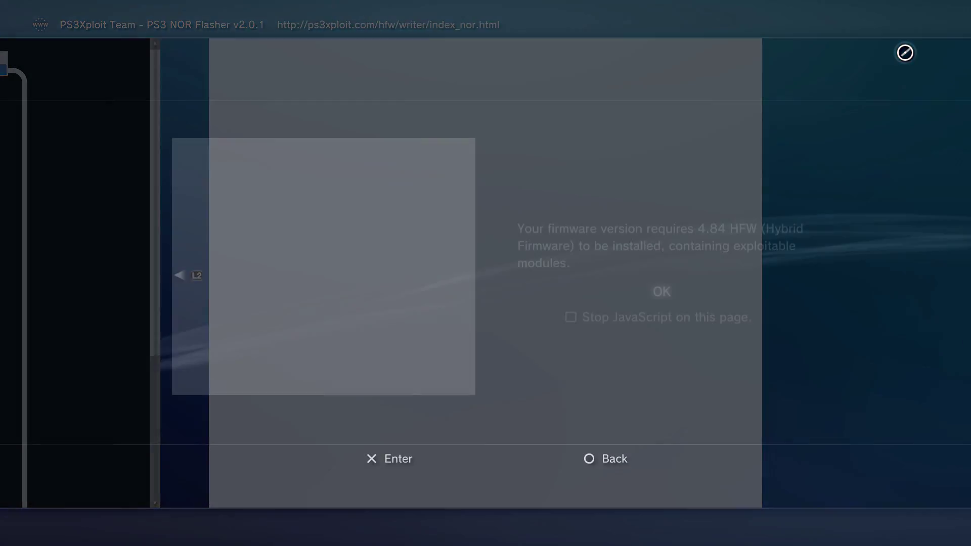
key(Return)
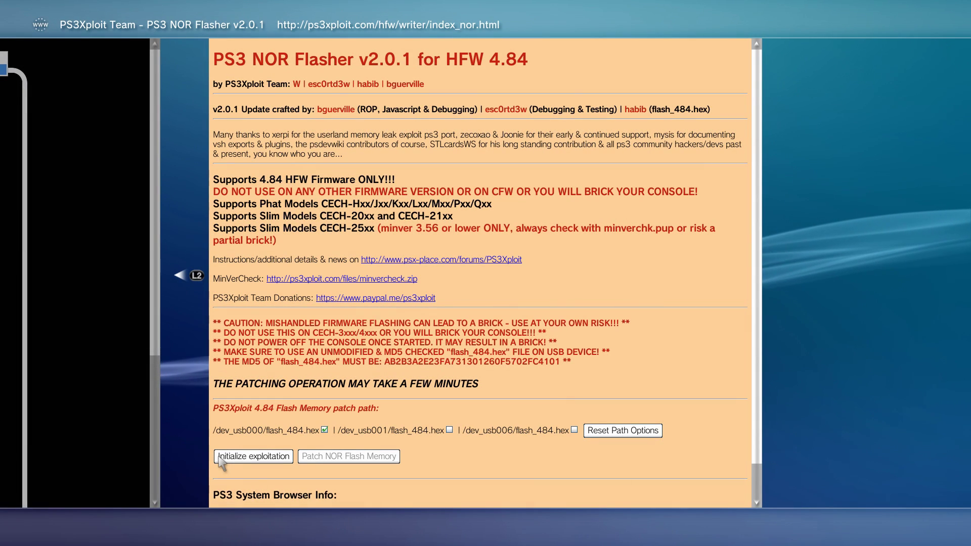
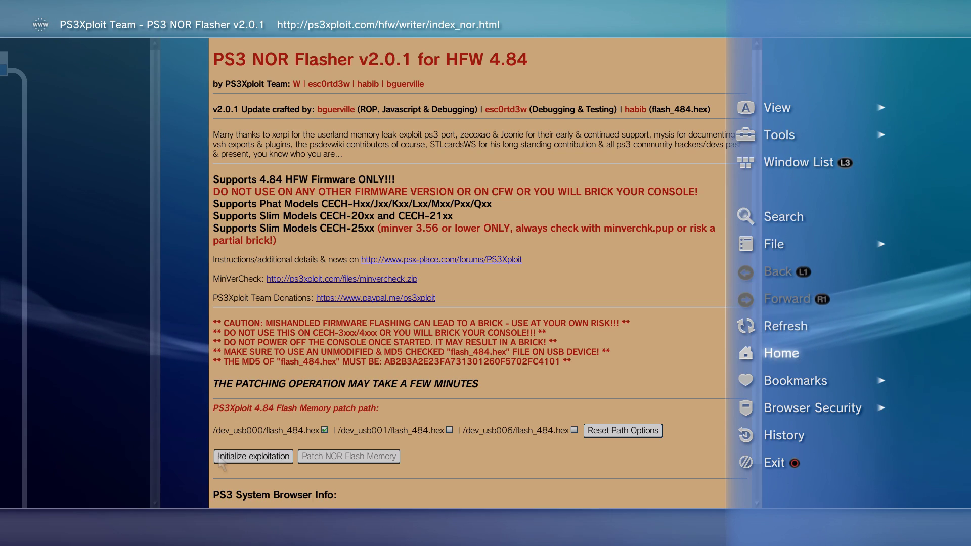
- Add the PS3 NOR Flasher v2.0.1 page to the browser bookmarks
key(Down)
key(Right)
key(Return)
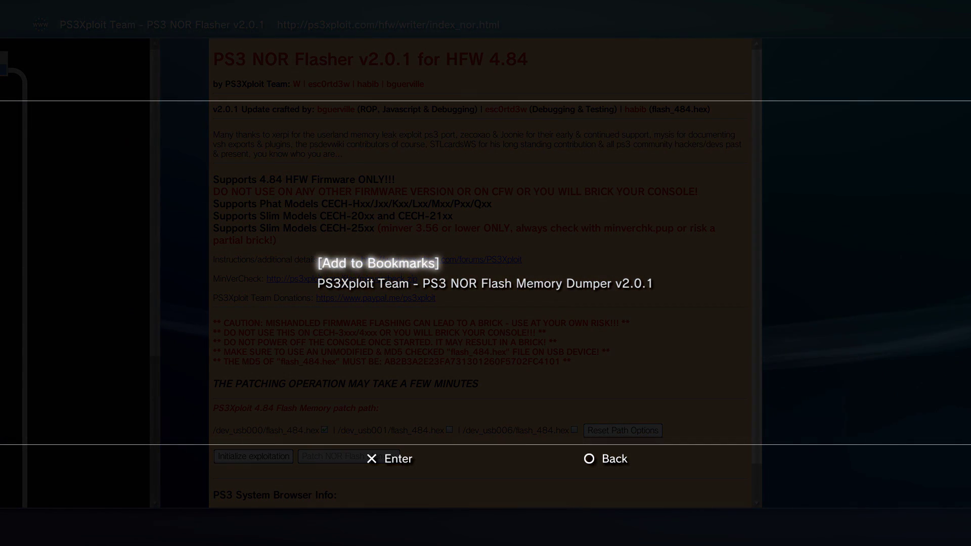
key(Return)
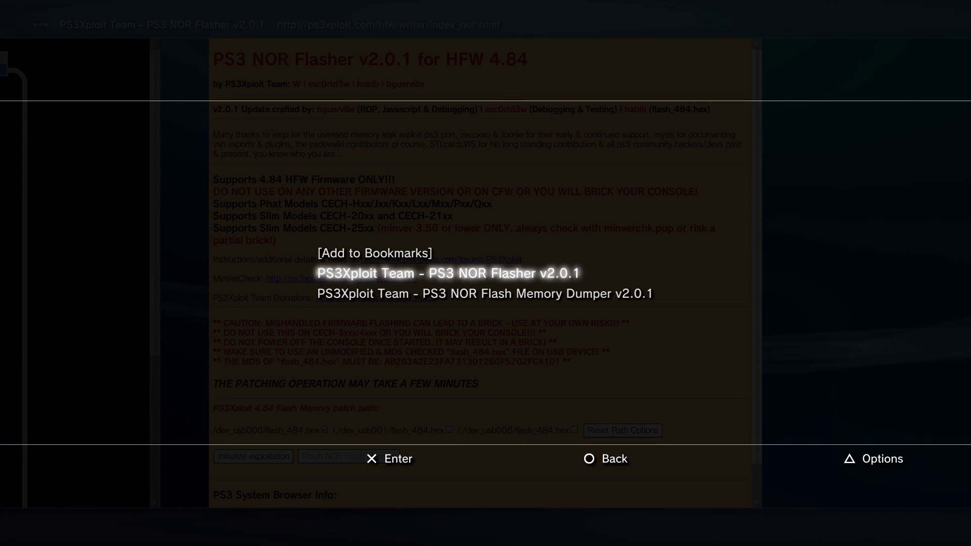
key(Escape)
- Close the NOR Flasher window and return to the PS3Xploit main page
key(Menu)
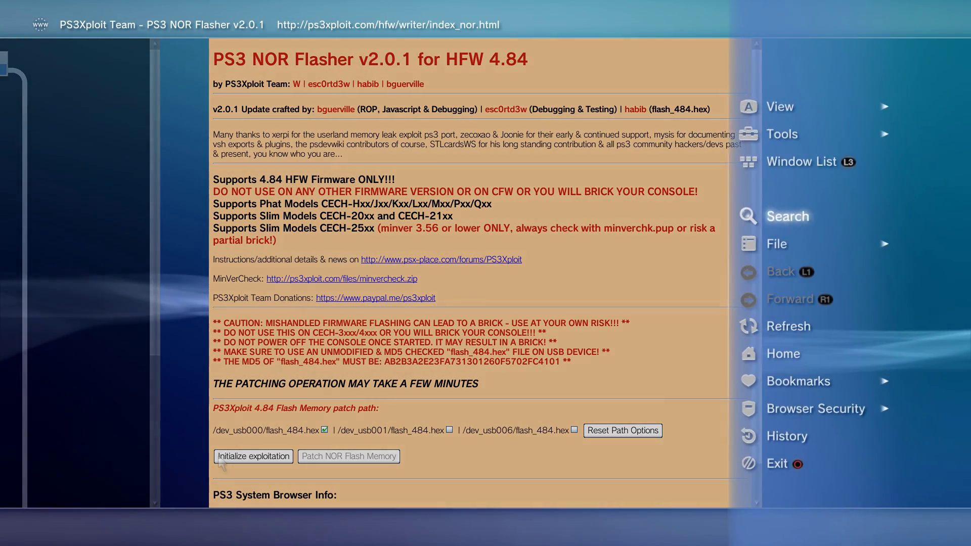
key(Down)
key(Return)
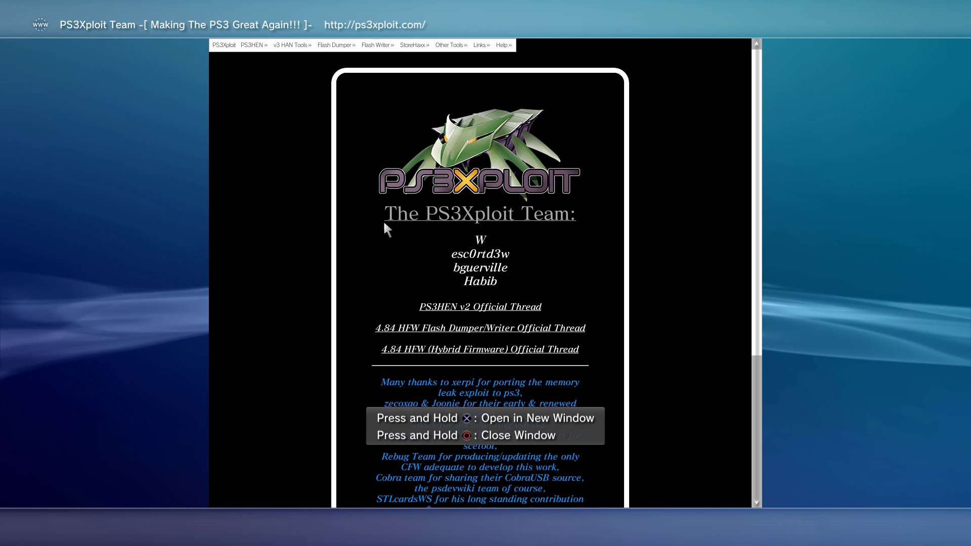
- Delete all of the PS3 browser's cookies and confirm the deletion
key(Menu)
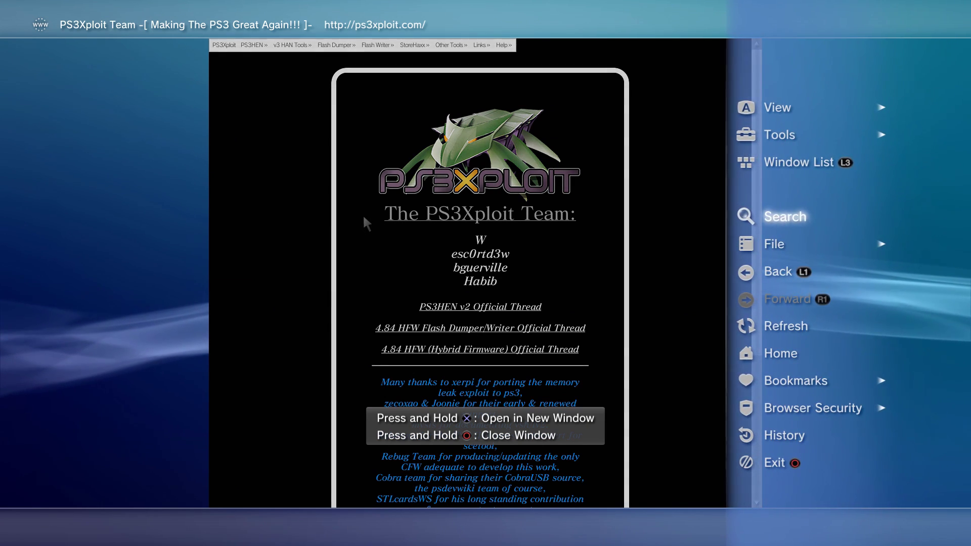
key(Down)
key(Up)
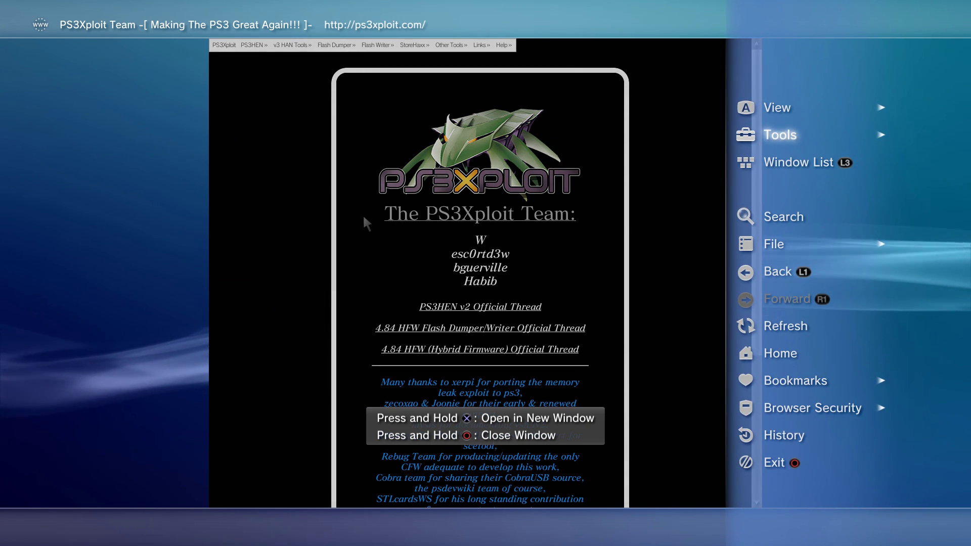
key(Right)
key(Down)
key(Down)
key(Down)
key(Down)
key(Down)
key(Down)
key(Down)
key(Return)
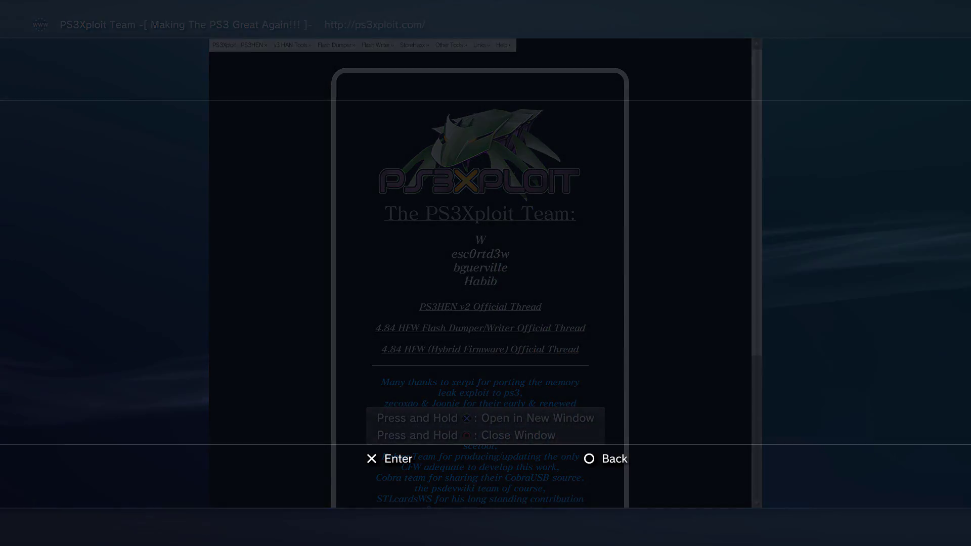
key(Left)
key(Return)
- Delete the PS3 browser's search history and confirm the deletion
key(Menu)
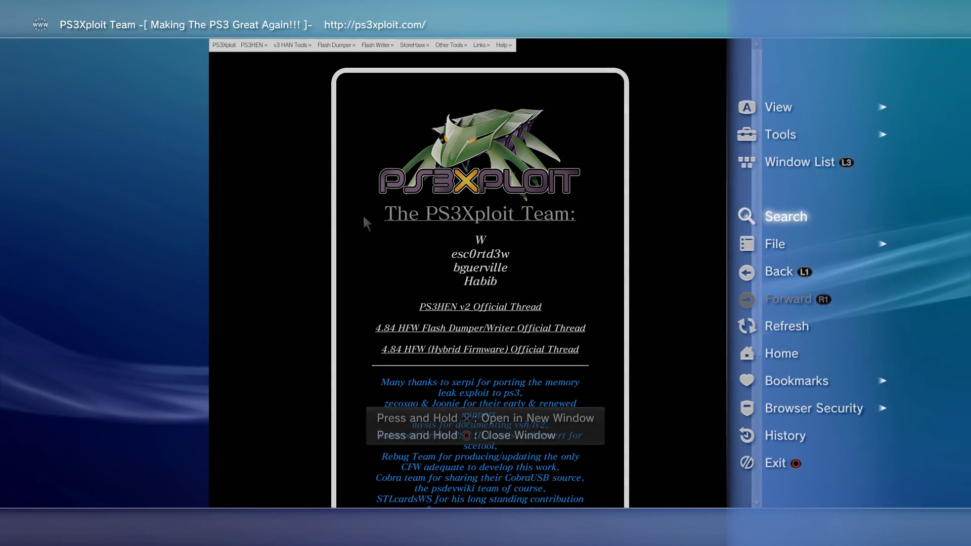
key(Up)
key(Up)
key(Right)
key(Down)
key(Down)
key(Down)
key(Down)
key(Down)
key(Down)
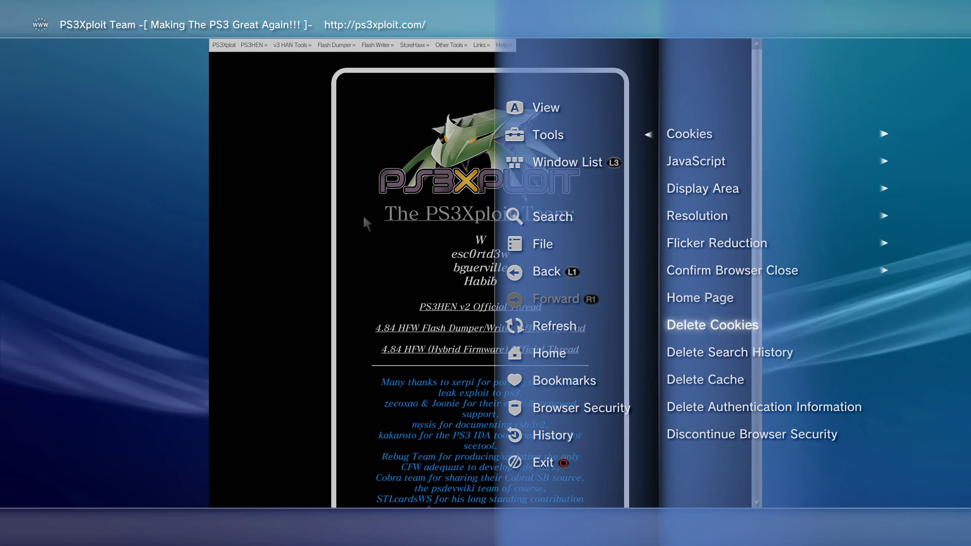
key(Down)
key(Return)
key(Left)
key(Return)
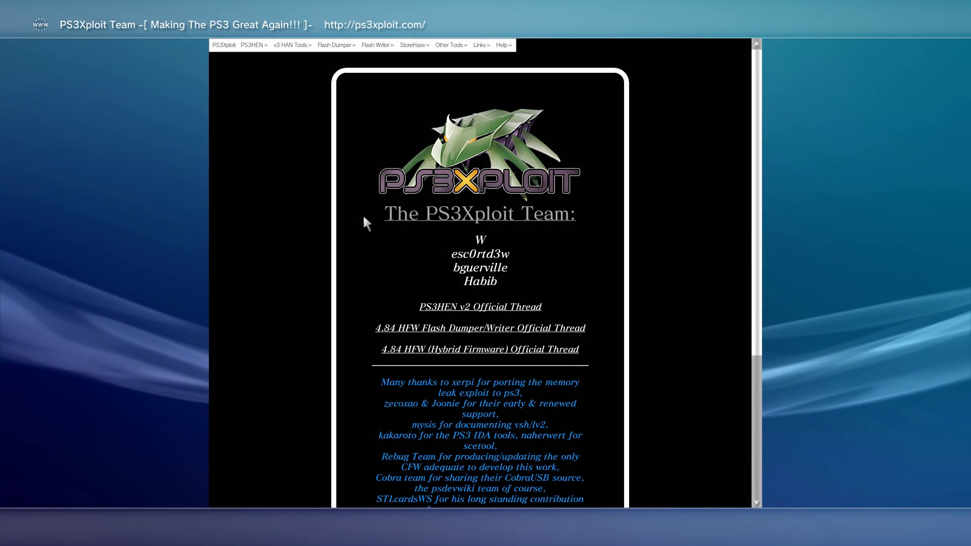
- Delete the PS3 browser's cache and confirm the deletion
key(Menu)
key(Up)
key(Up)
key(Right)
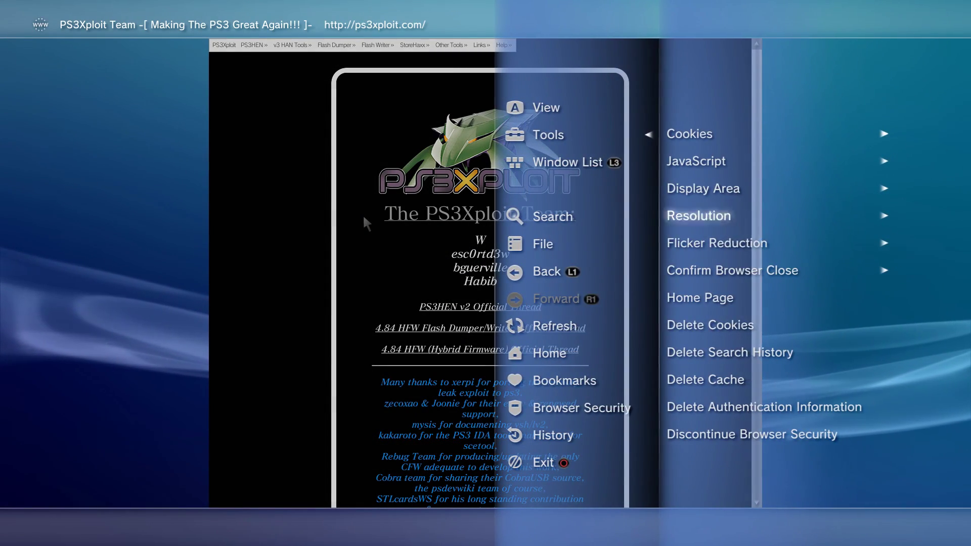
key(Down)
key(Down)
key(Down)
key(Down)
key(Down)
key(Down)
key(Return)
key(Left)
key(Return)
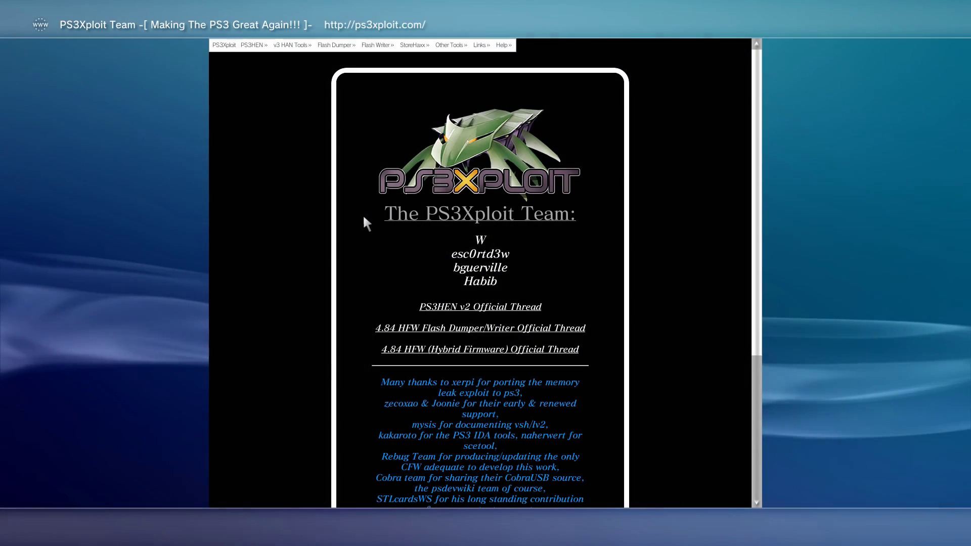
- Delete all of the PS3 browser's authentication information and confirm the deletion
key(Menu)
key(Up)
key(Up)
key(Right)
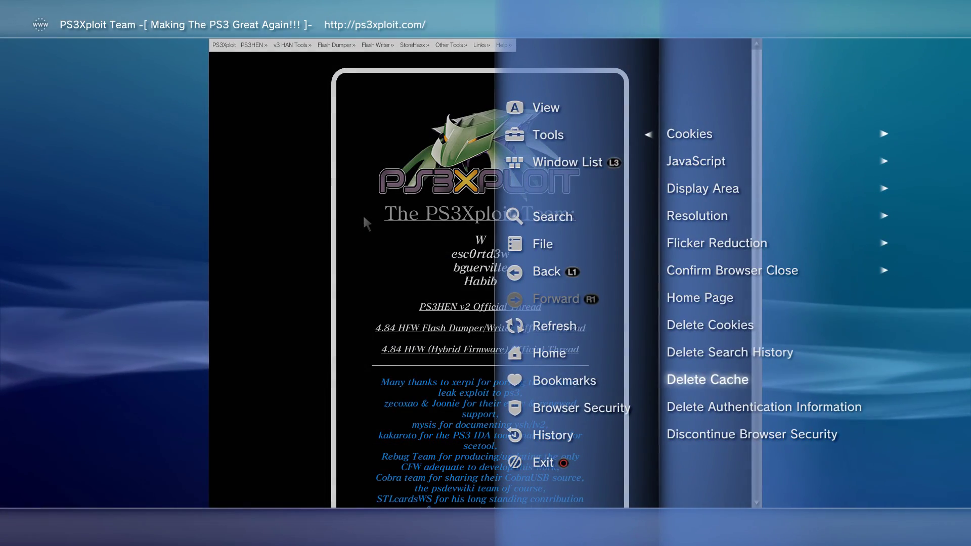
key(Down)
key(Return)
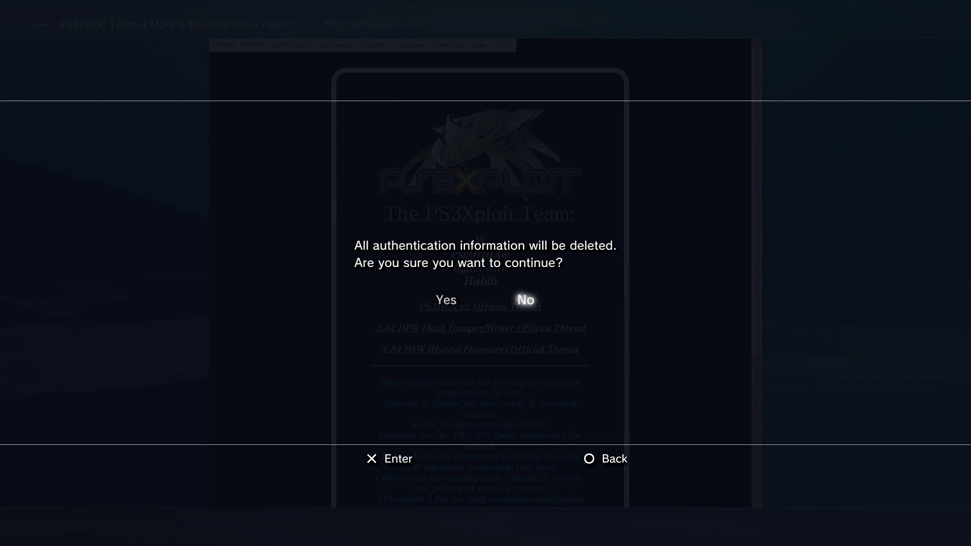
key(Left)
key(Return)
key(Menu)
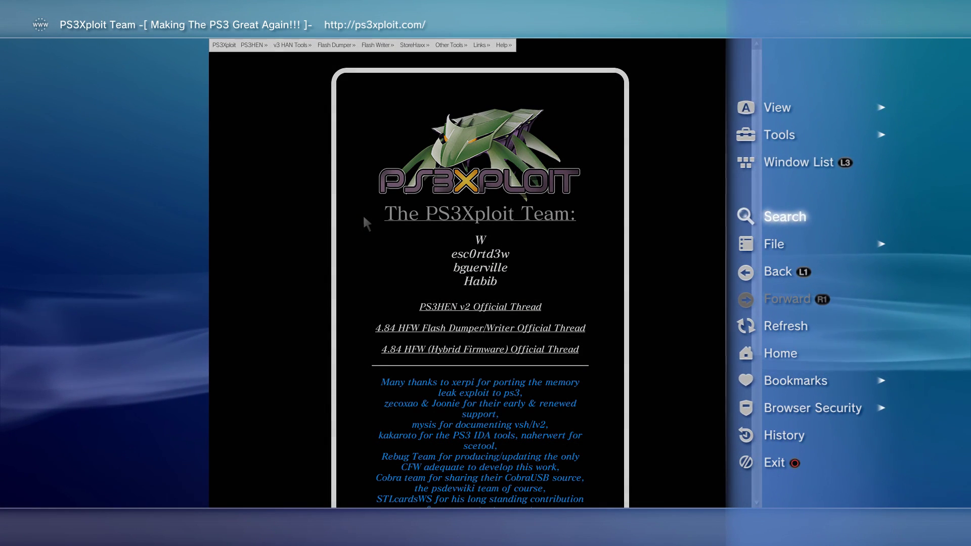
key(Up)
key(Up)
key(Down)
key(Down)
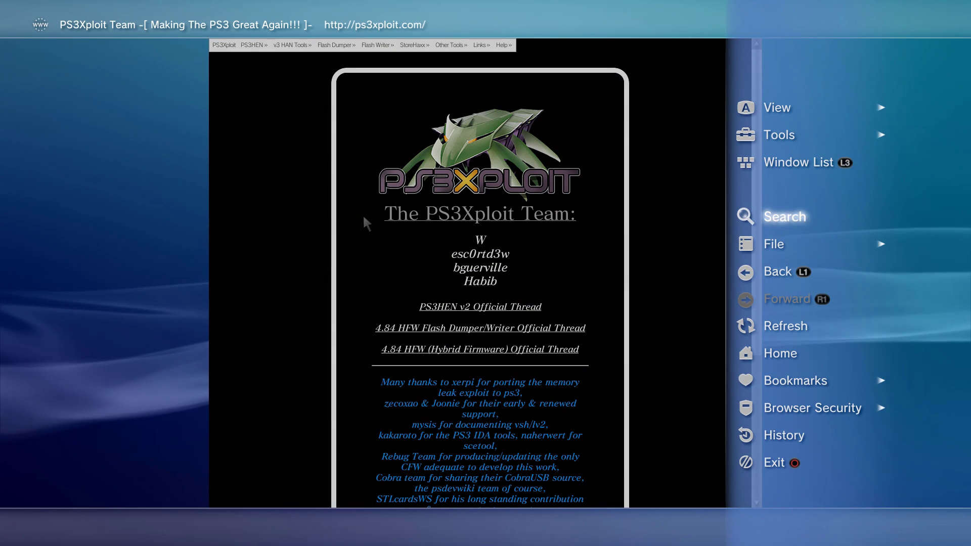
- Set the PS3 browser's home page to the blank page about:blank and confirm the setting
key(Up)
key(Up)
key(Right)
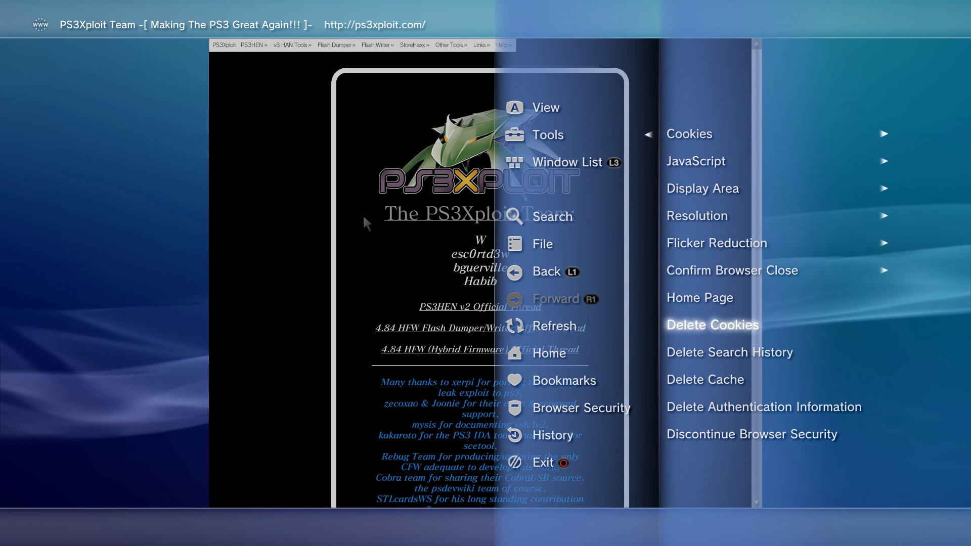
key(Up)
key(Return)
key(Down)
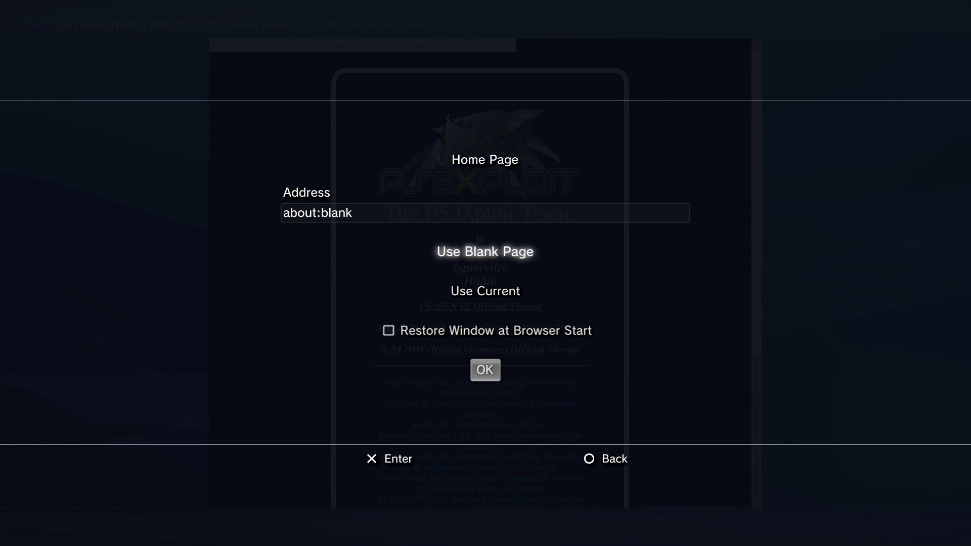
key(Down)
key(Up)
key(Down)
key(Down)
key(Down)
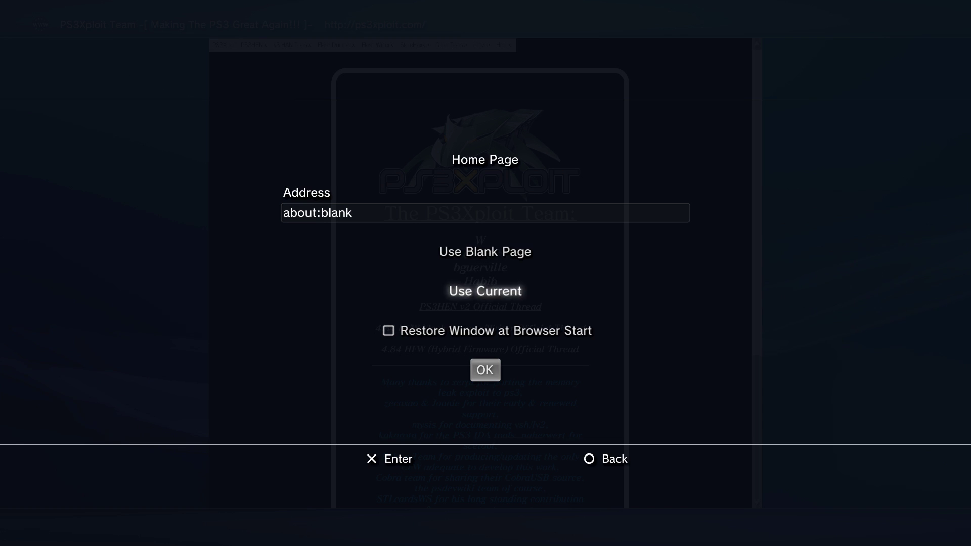
key(Return)
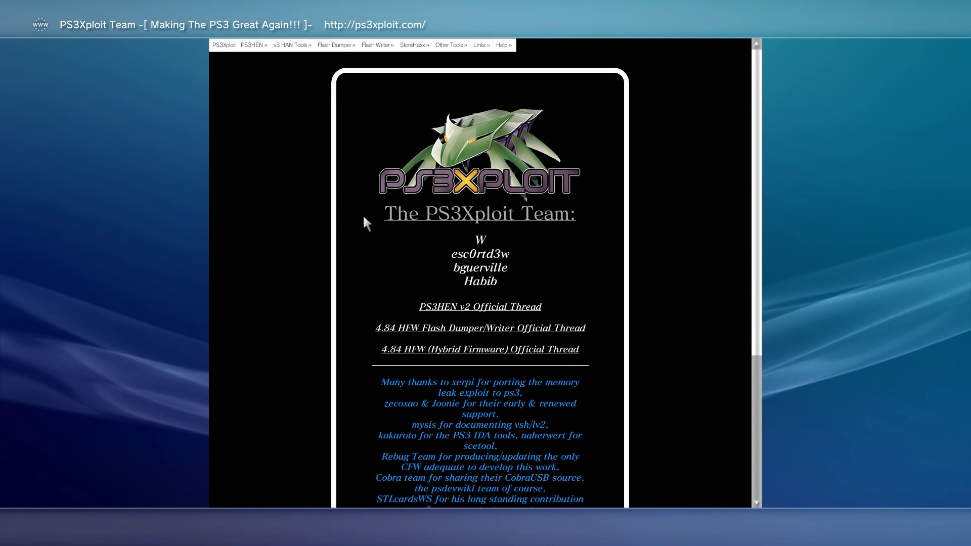
- Close the PS3 browser and launch Internet Browser again from the Network category
key(Escape)
key(Return)
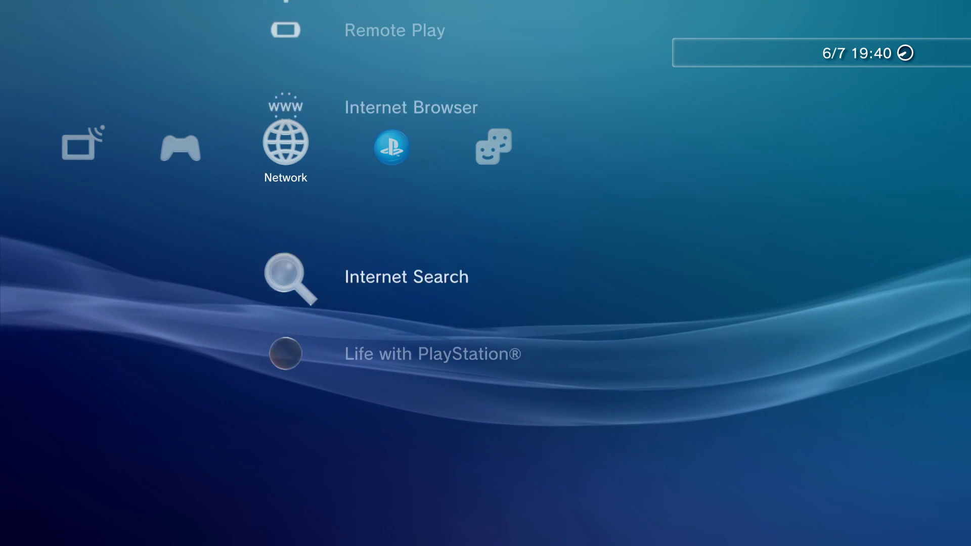
key(Up)
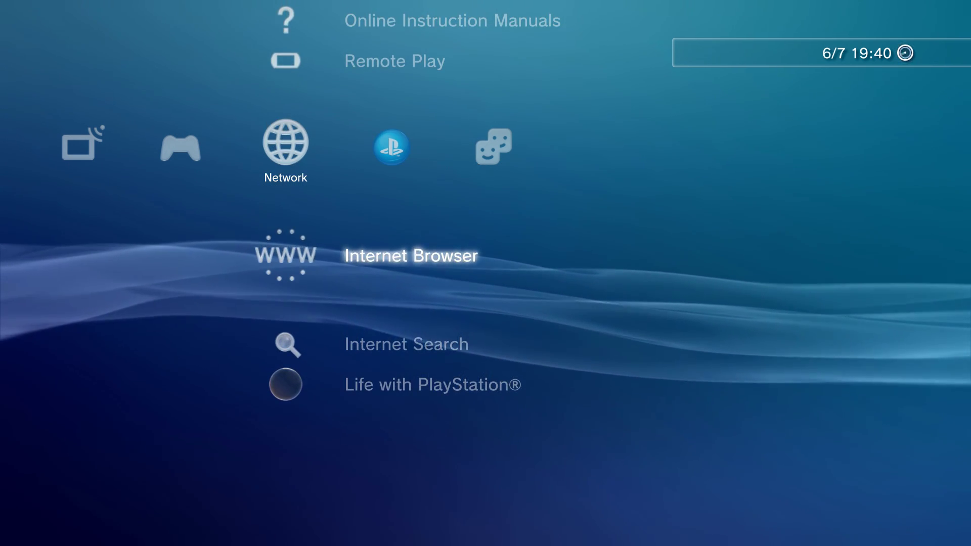
key(Return)
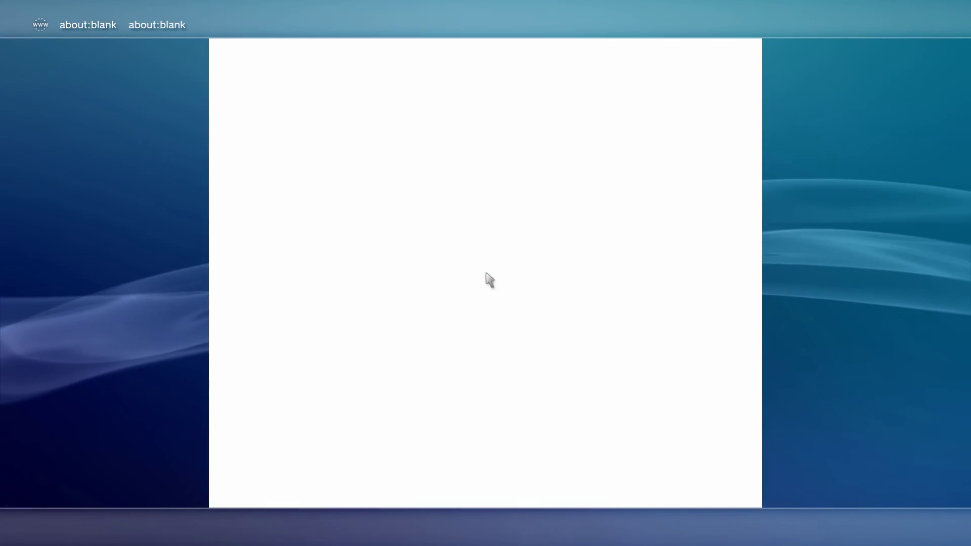
- Open the bookmarked page PS3Xploit Team - PS3 NOR Flash Memory Dumper v2.0.1
key(v)
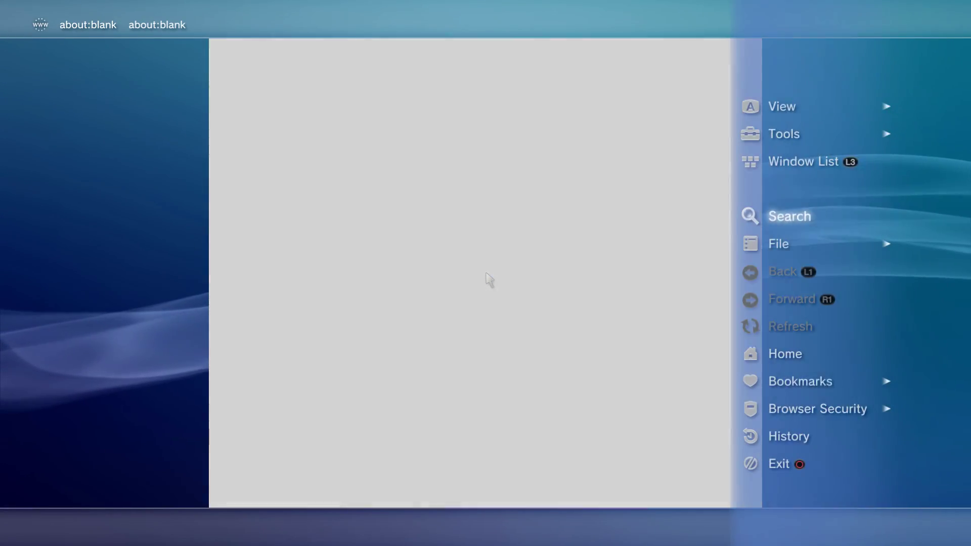
key(Down)
key(Right)
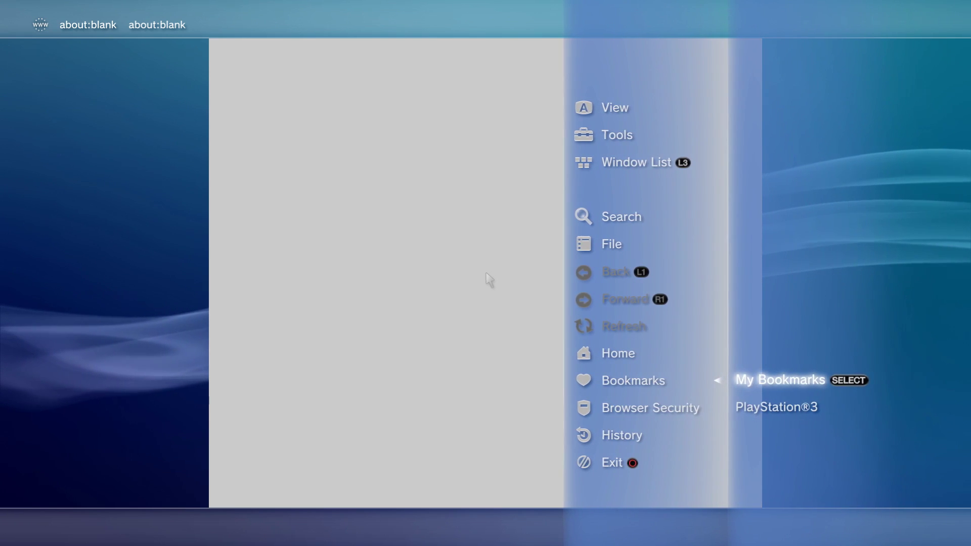
key(Return)
key(Down)
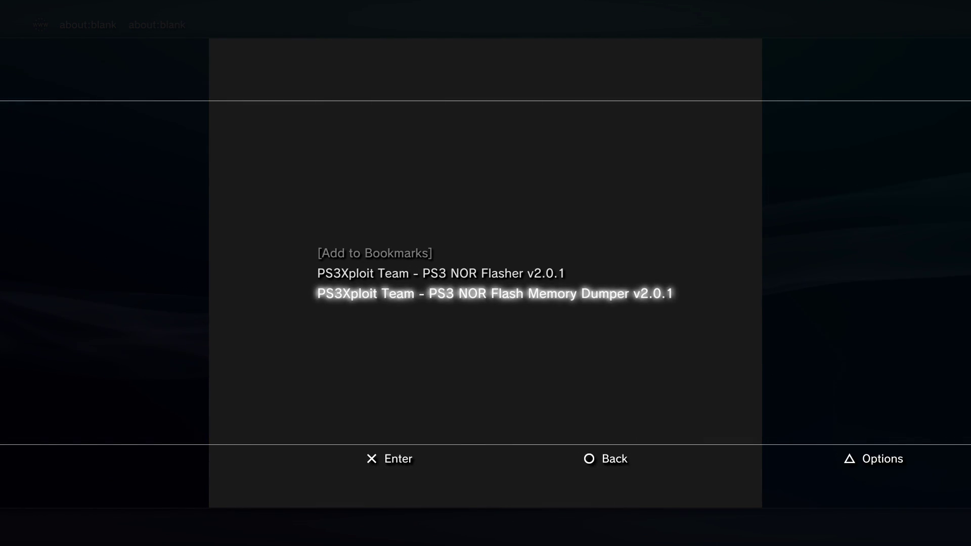
key(Return)
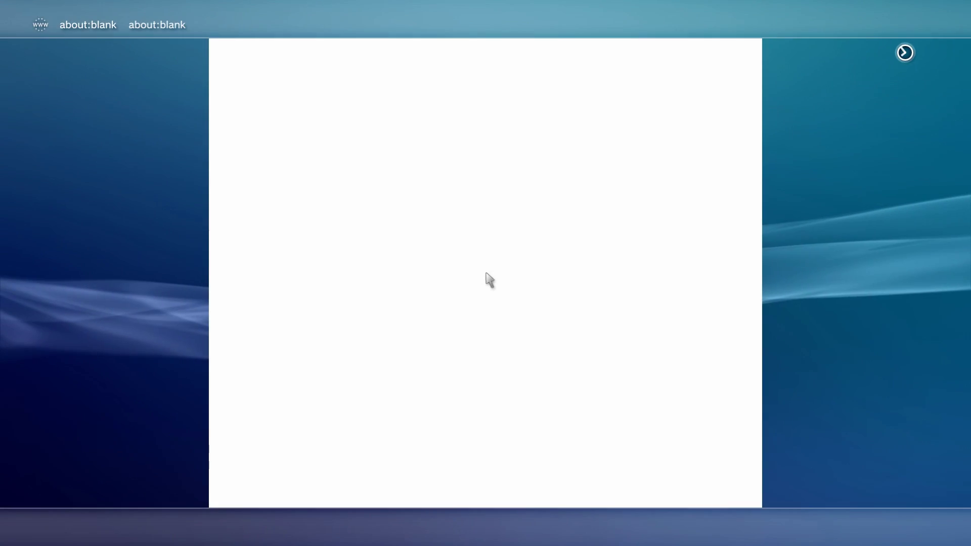
- Initialize the exploitation and dump the 16Mb NOR flash to /dev_usb000/dump.hex, closing the browser once the dump completes
key(Return)
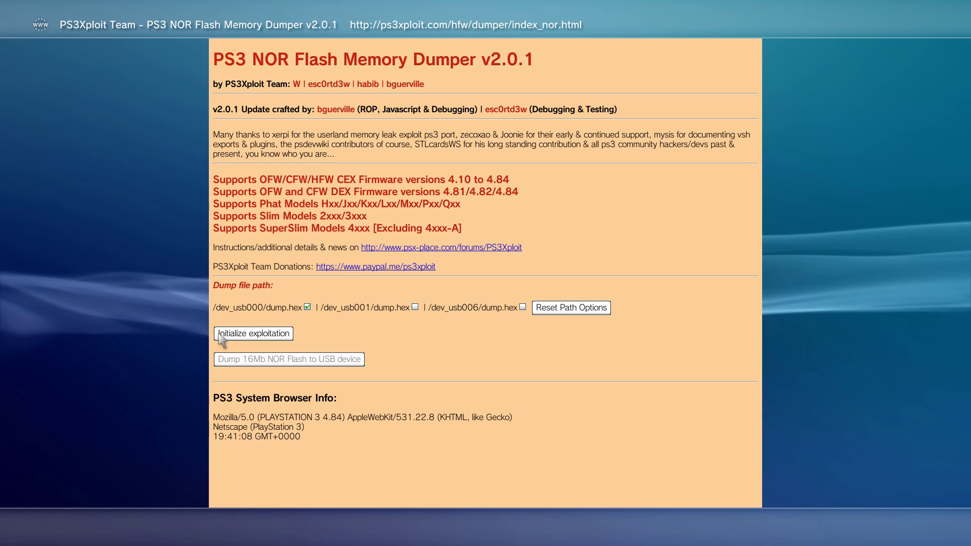
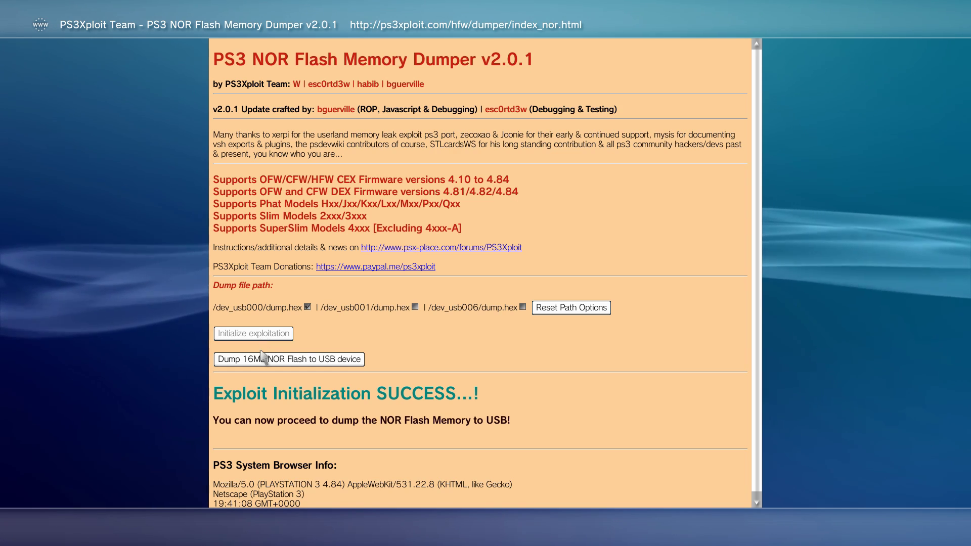
click(320, 360)
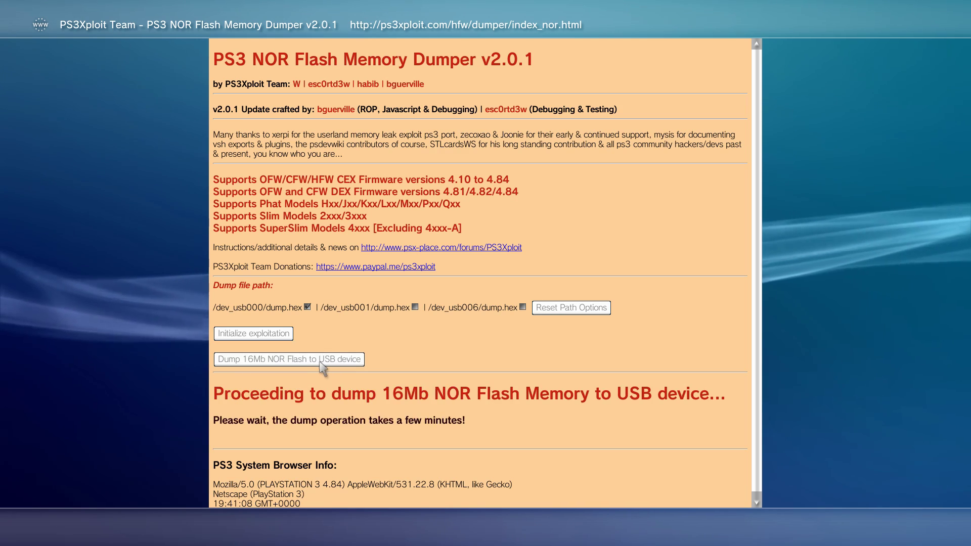
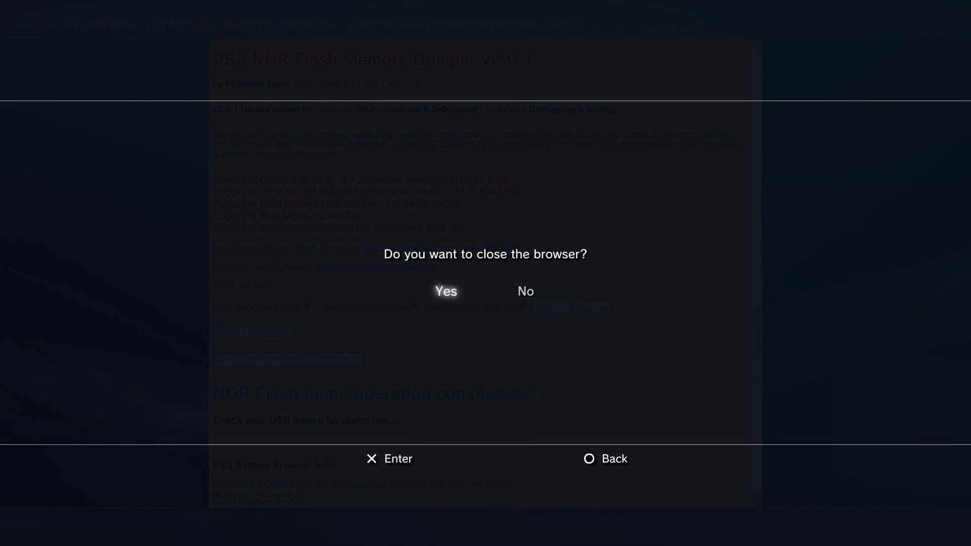
key(Return)
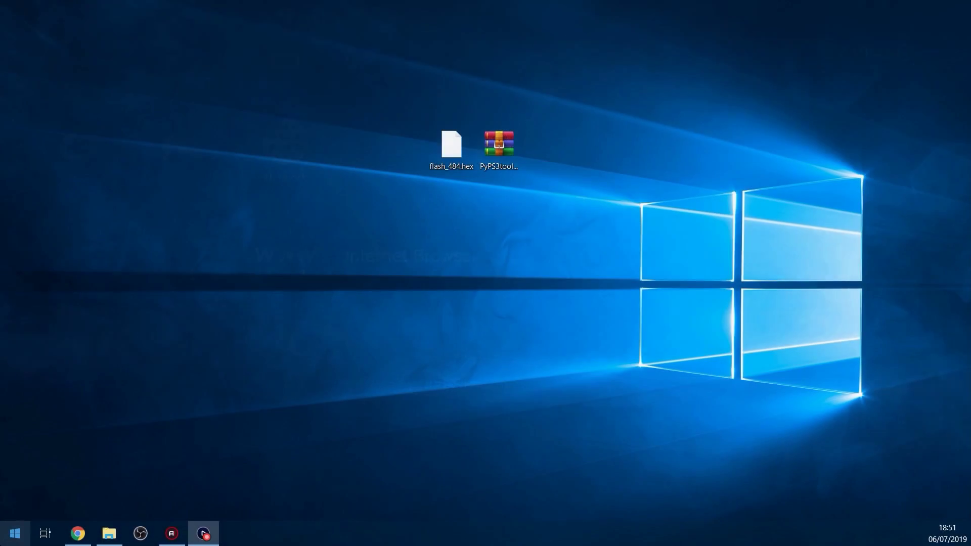
- Switch to the Windows PC, open the USB (I:) drive in File Explorer and move its window to uncover the desktop
key(super)
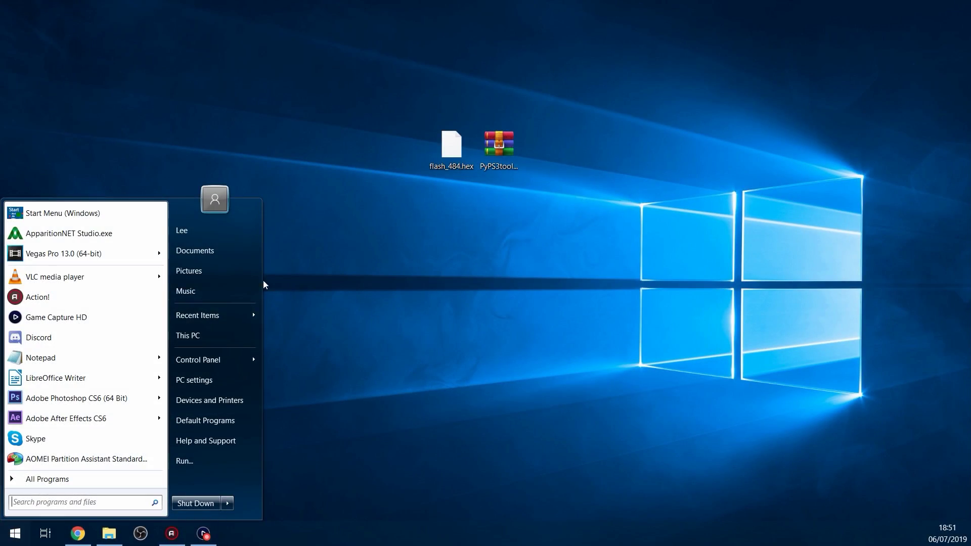
click(213, 330)
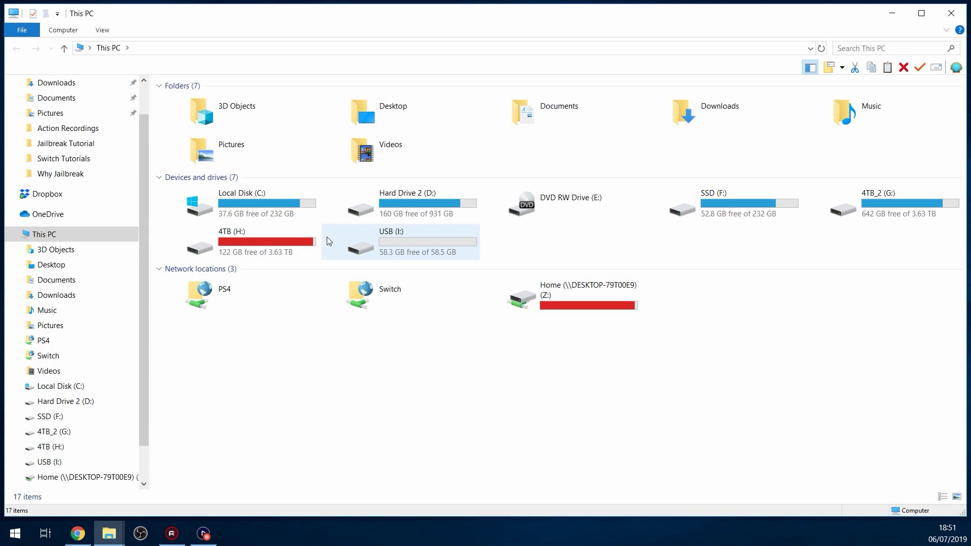
double_click(329, 242)
click(217, 116)
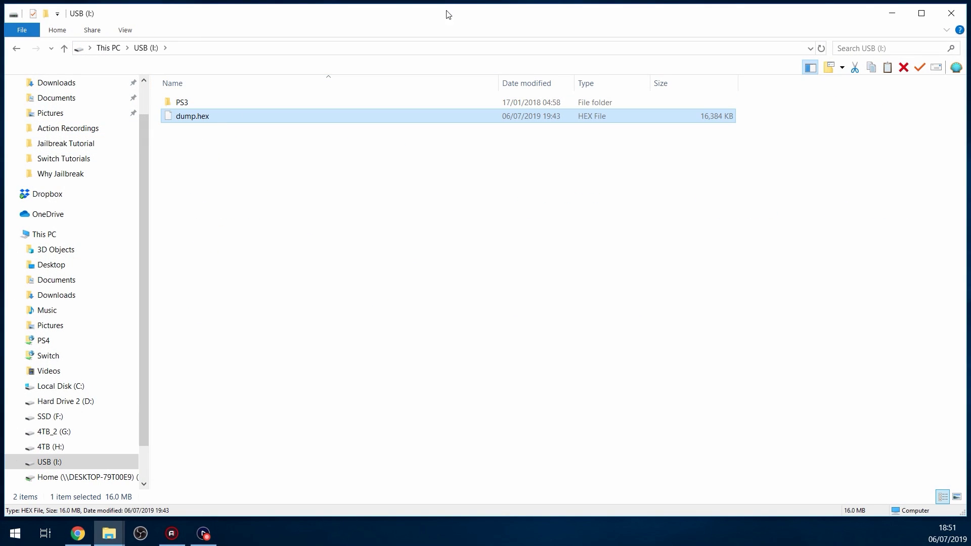
drag(446, 13, 593, 235)
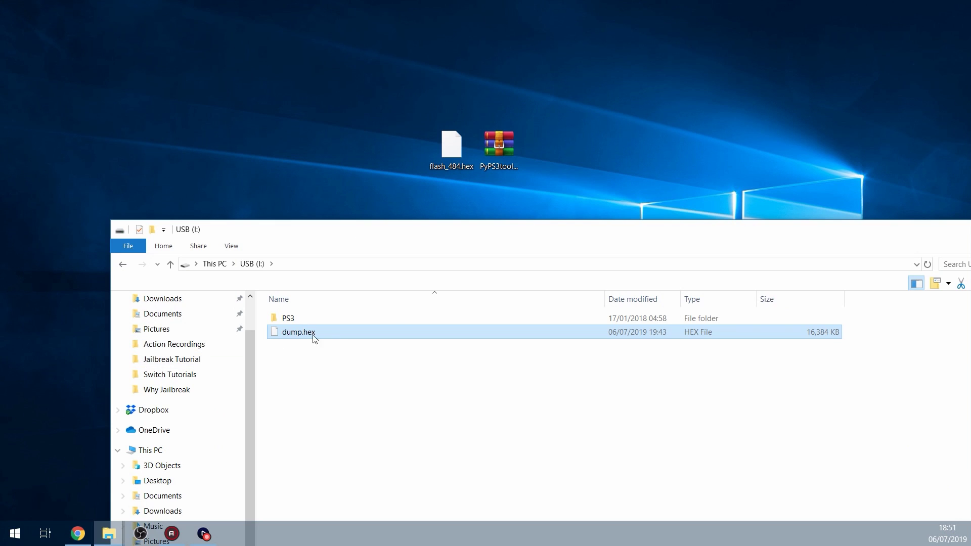
- Create a new folder named "PS3 Nor Backup" on the desktop
right_click(283, 137)
mouse_move(318, 258)
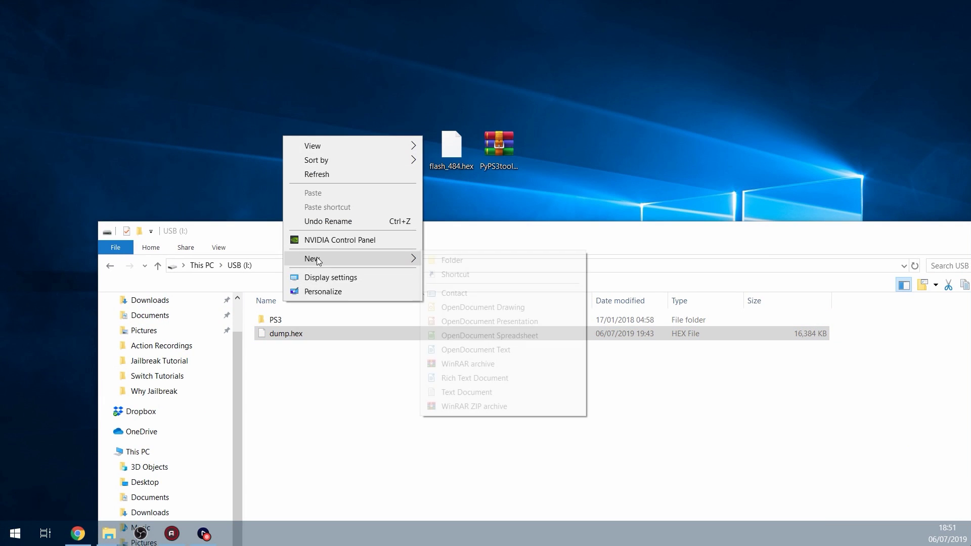
click(466, 258)
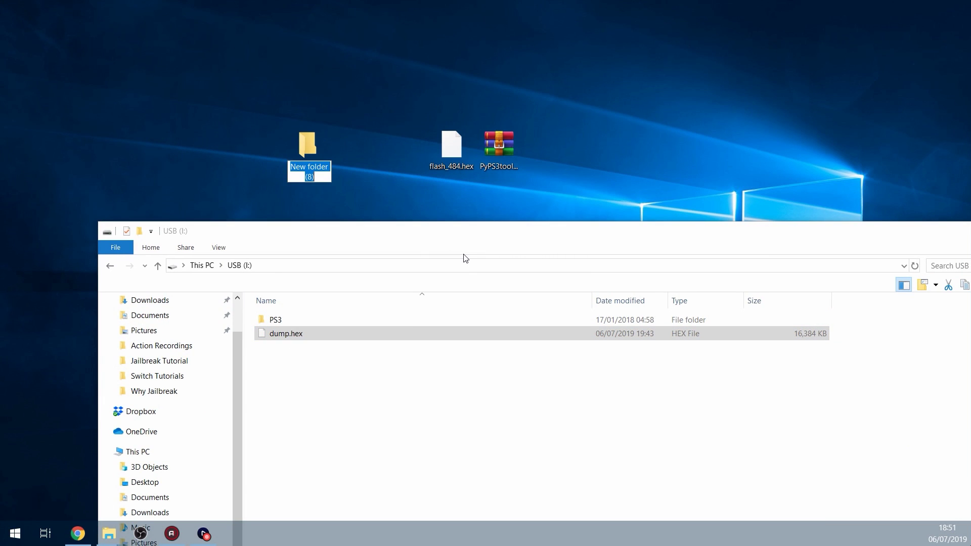
text(PS3)
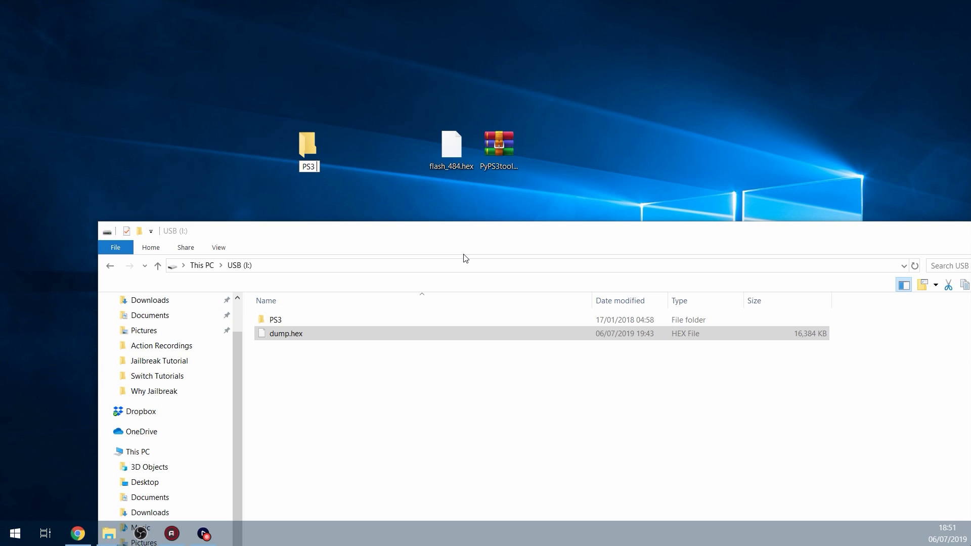
text( Nor Backup)
key(Return)
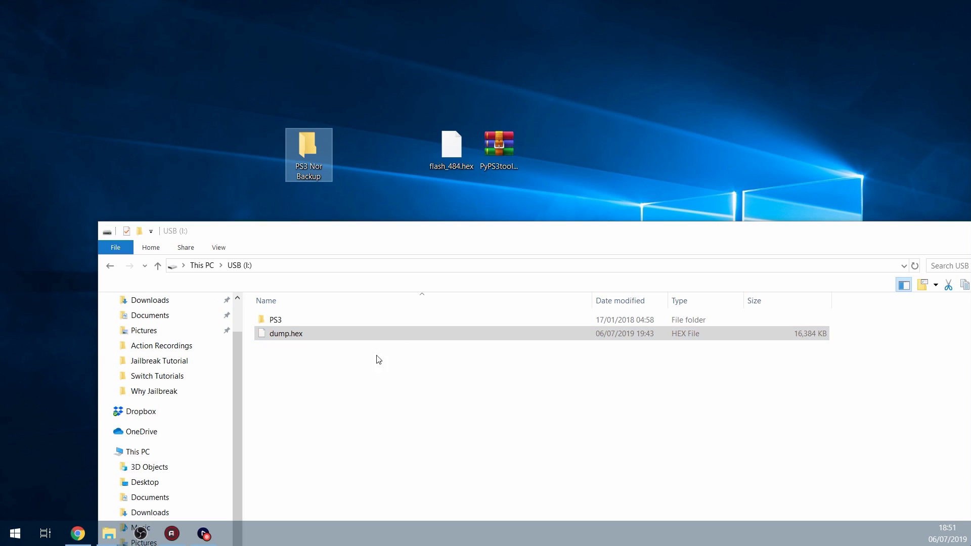
- Copy dump.hex into the PS3 Nor Backup folder and permanently delete the original from the USB drive
drag(316, 333, 310, 156)
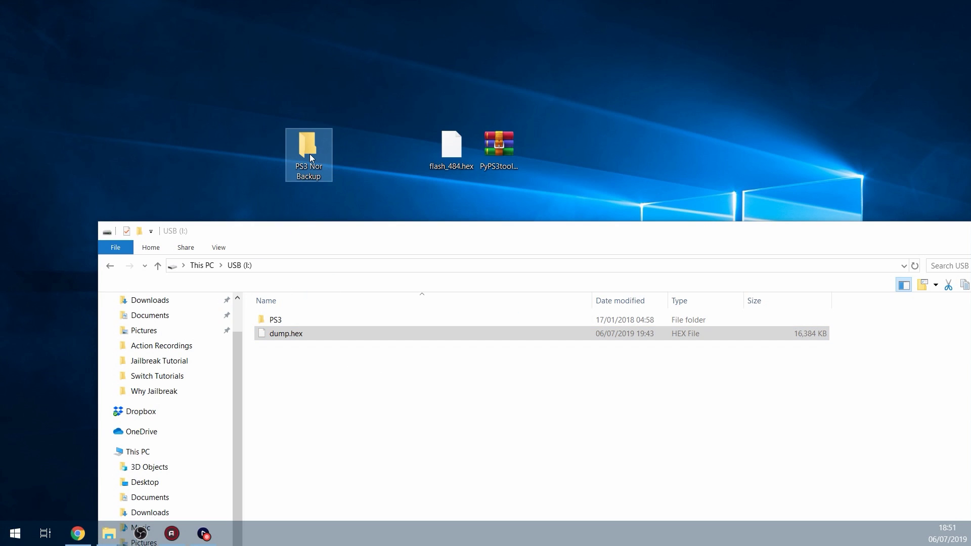
drag(300, 360, 321, 336)
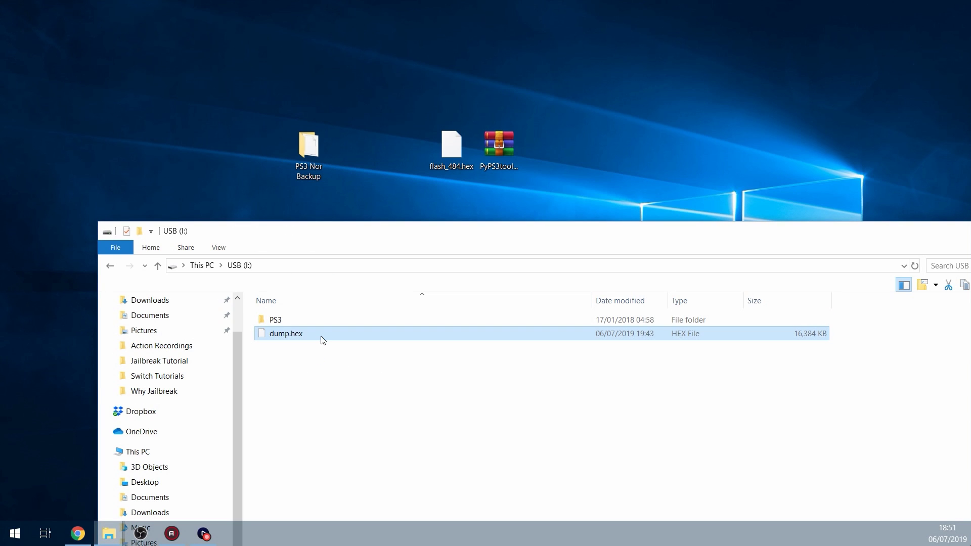
key(shift+Delete)
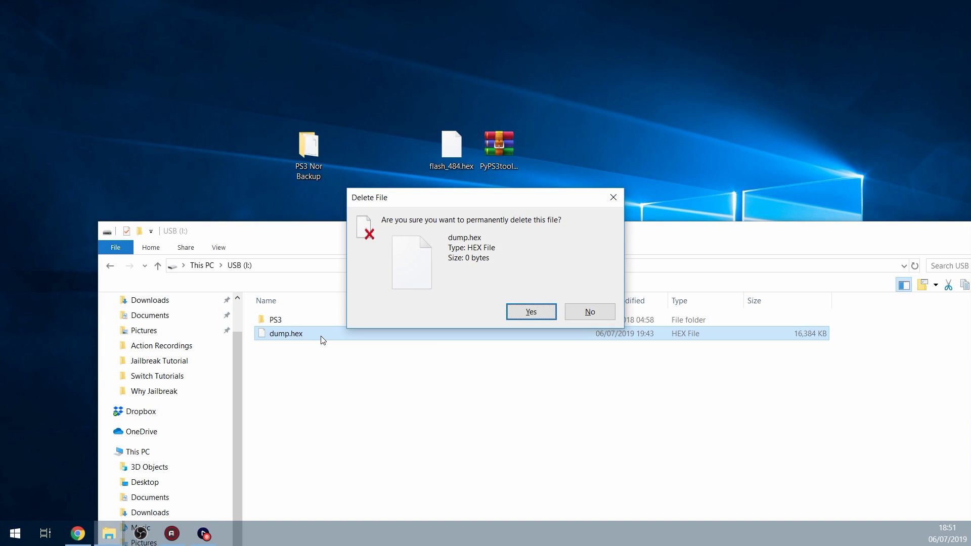
click(529, 312)
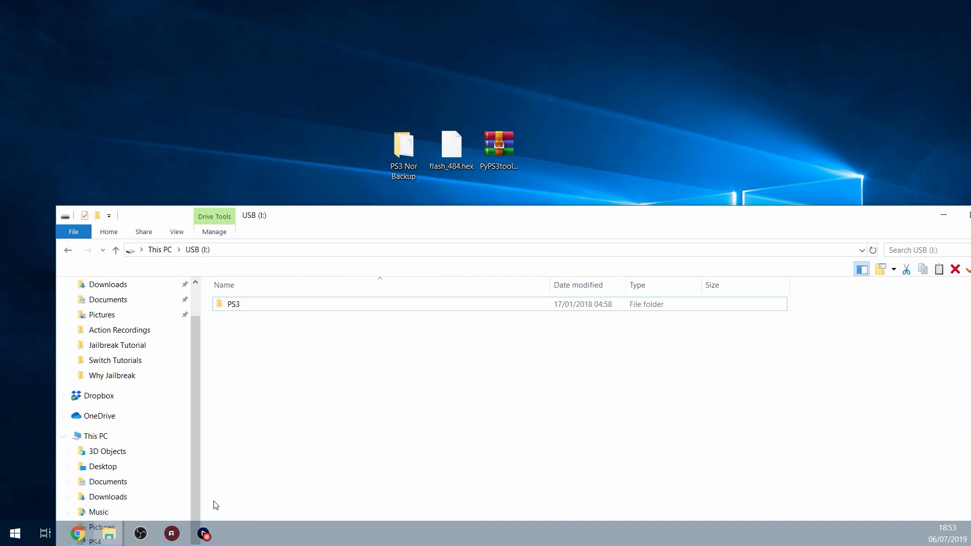
- Switch to Chrome and download the 4.84 HFW flash hex file from the PS3Xploit site's Flash Writer section
click(78, 535)
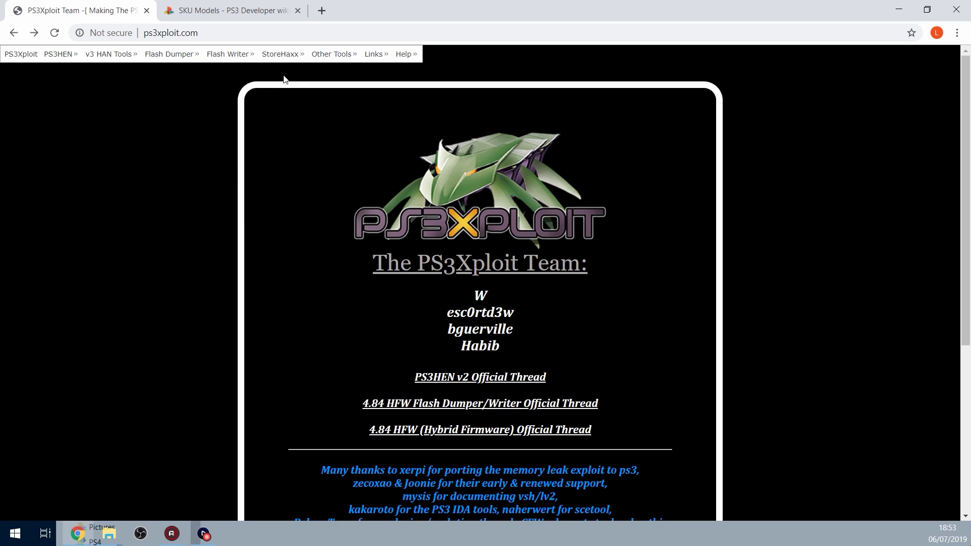
mouse_move(228, 54)
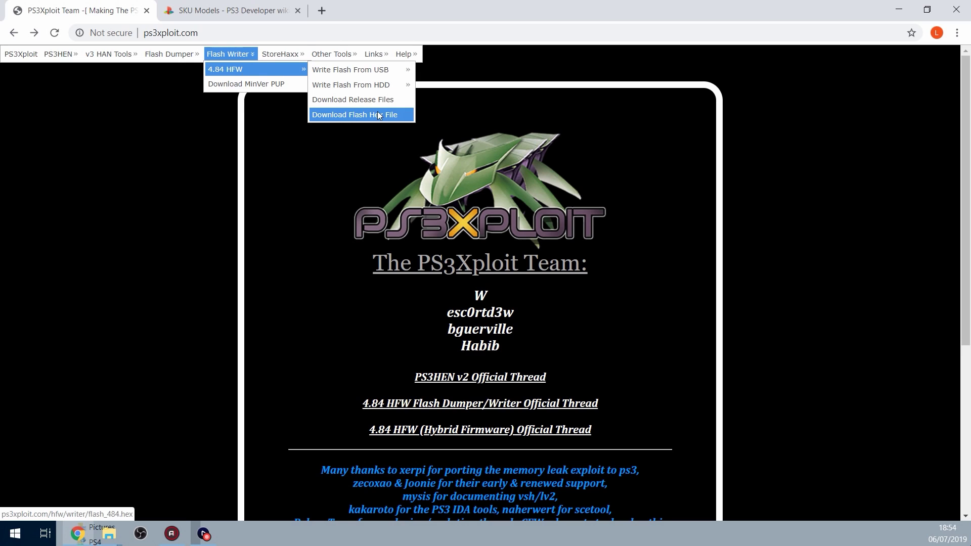
click(350, 115)
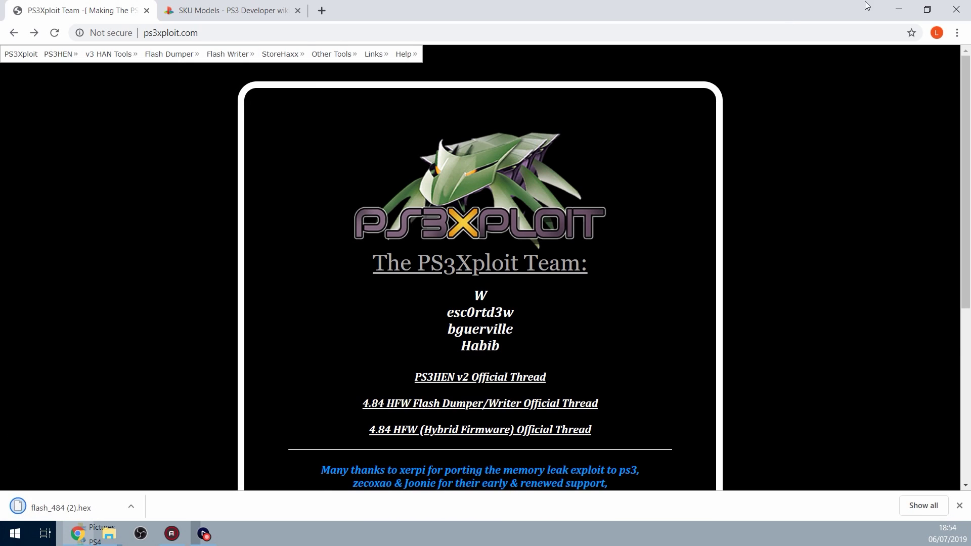
click(893, 5)
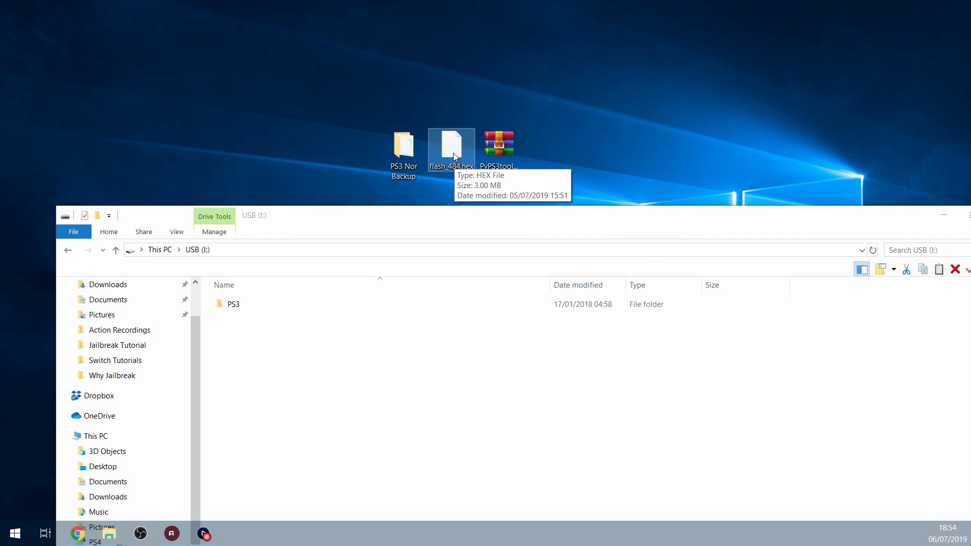
- Copy flash_484.hex from the desktop to the root of the USB (I:) drive
drag(454, 163, 329, 360)
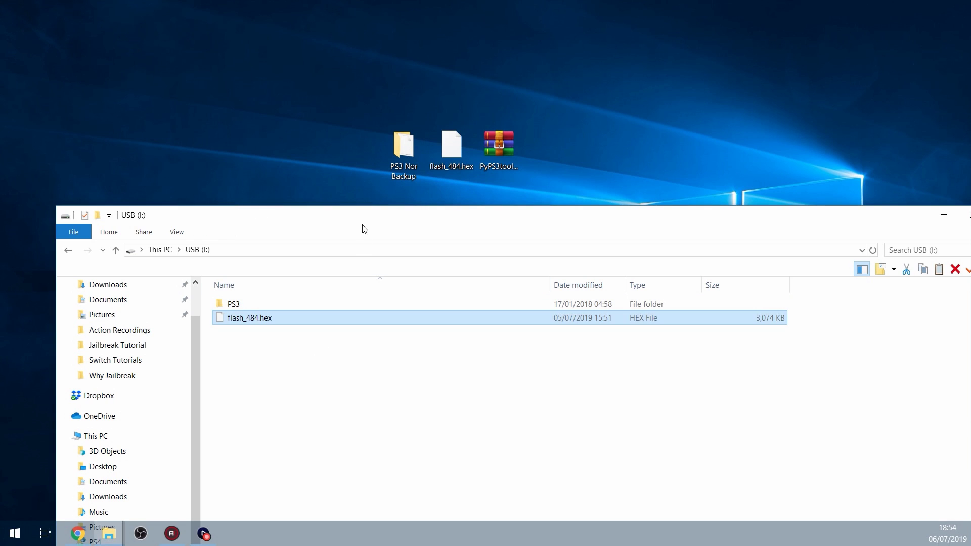
drag(364, 226, 374, 55)
drag(306, 215, 253, 153)
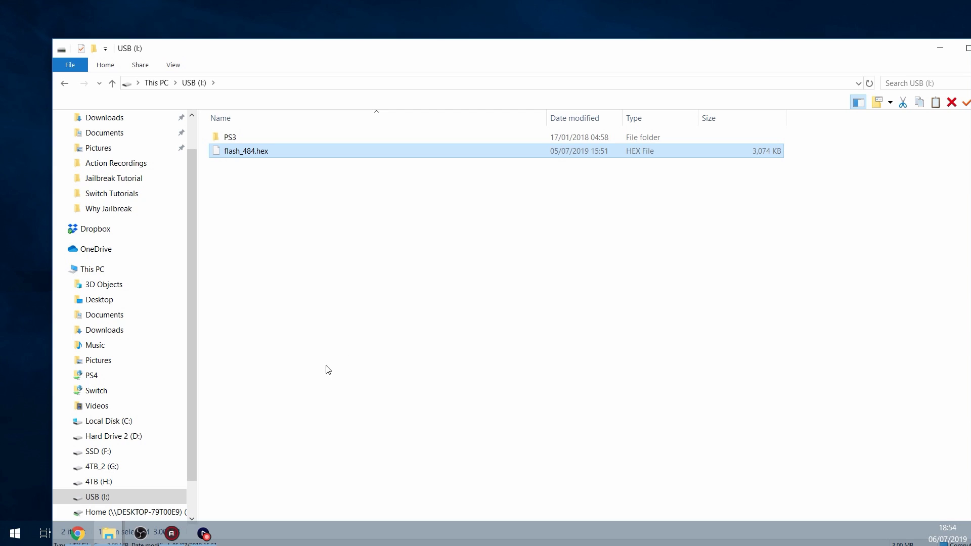
- Switch to Chrome, open the 4.84 HFW Flash Dumper/Writer Official Thread from the PS3Xploit site, and copy the published flash_484.hex MD5
click(78, 532)
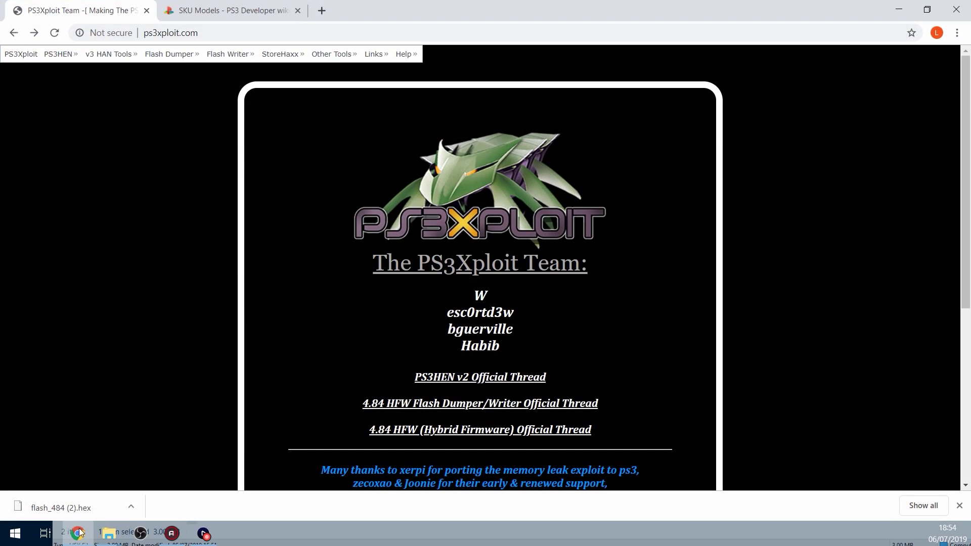
scroll(320, 390, down, 3)
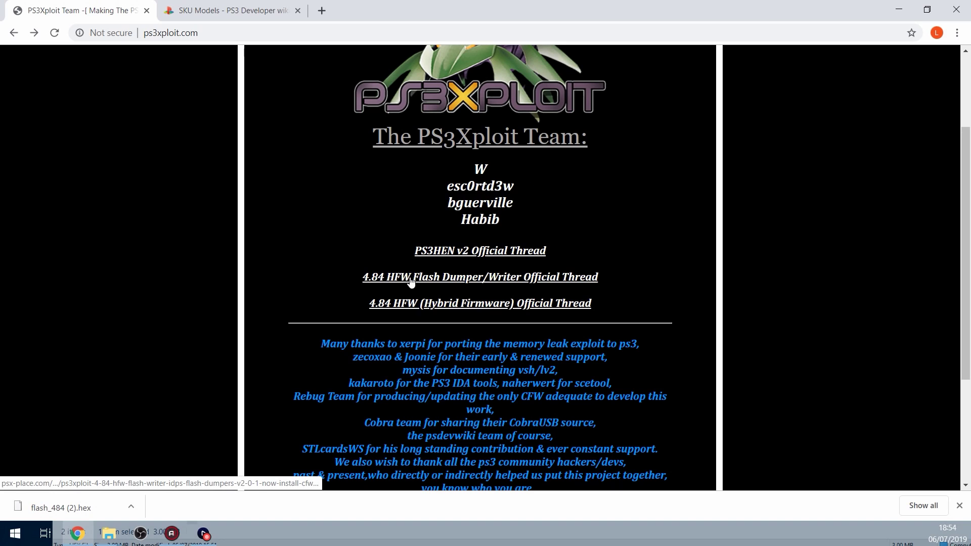
click(512, 280)
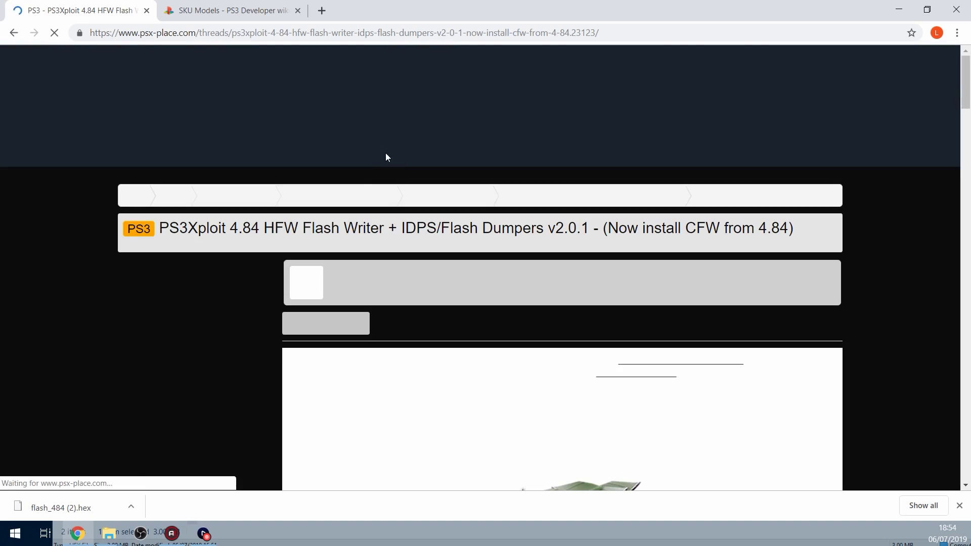
scroll(432, 321, down, 12)
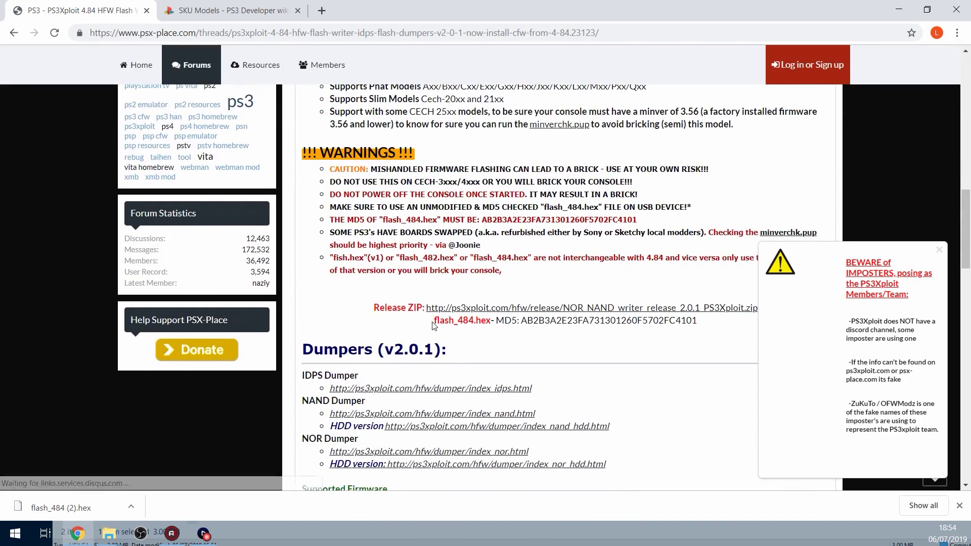
scroll(433, 326, down, 4)
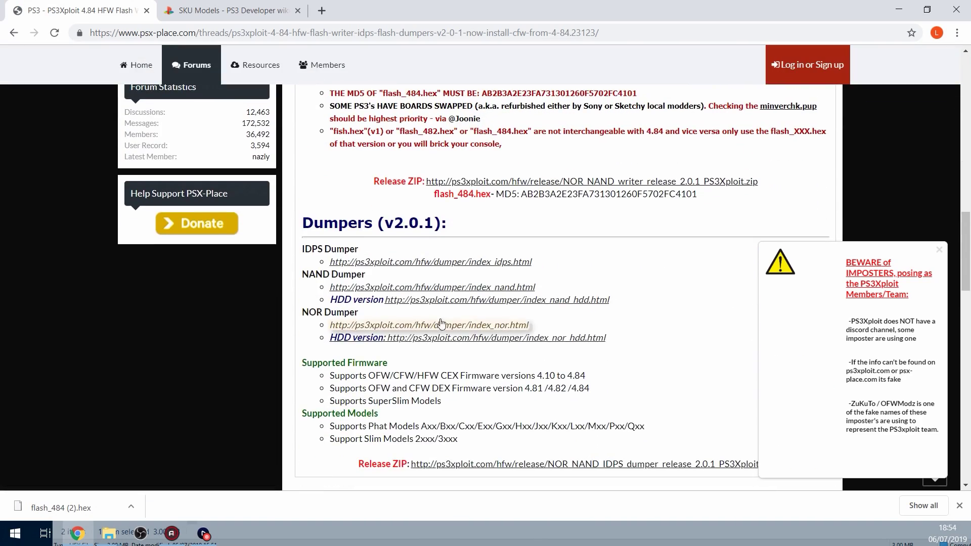
double_click(562, 193)
key(ctrl+c)
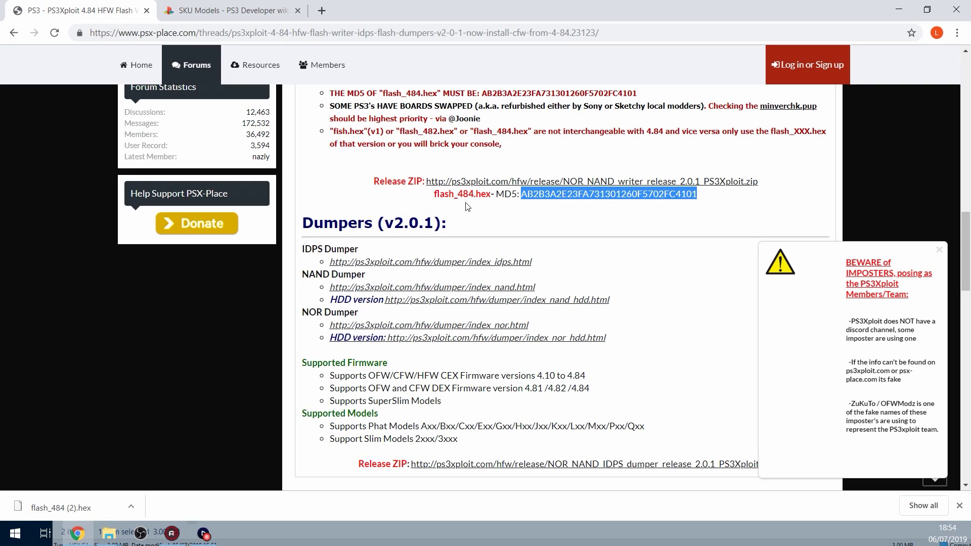
right_click(597, 194)
click(615, 201)
- Search Google for "online md5 checker" in a new tab and open the onlinemd5.com hash generator
click(322, 11)
text(online md5 checker)
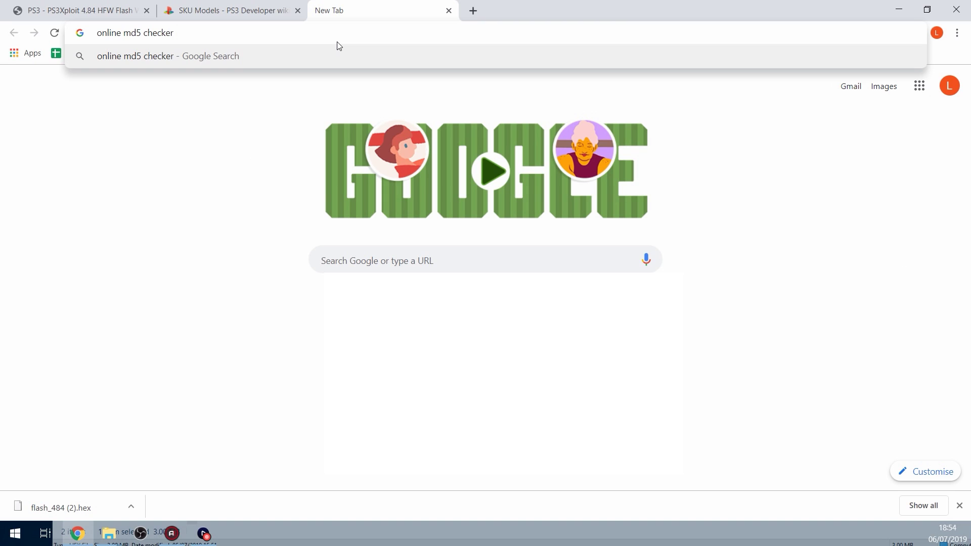
key(Return)
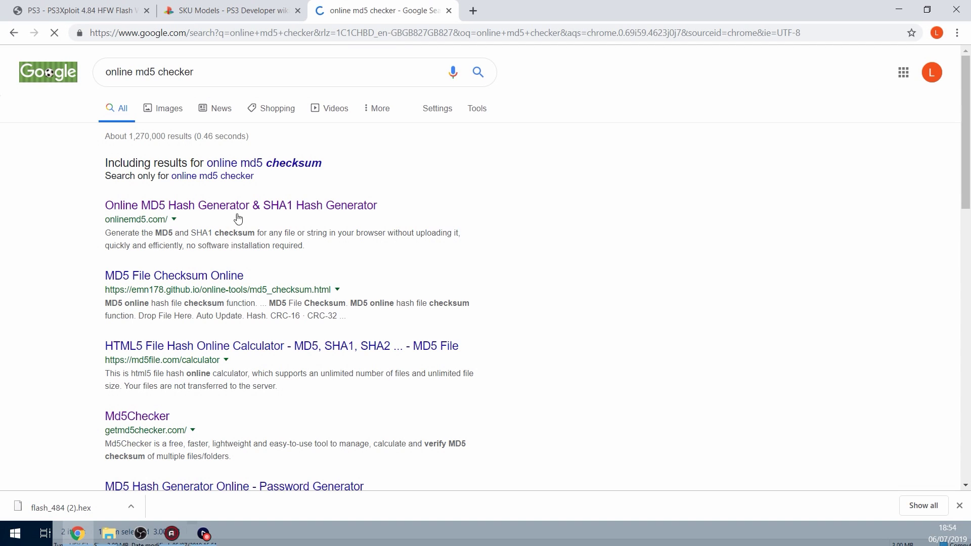
click(243, 74)
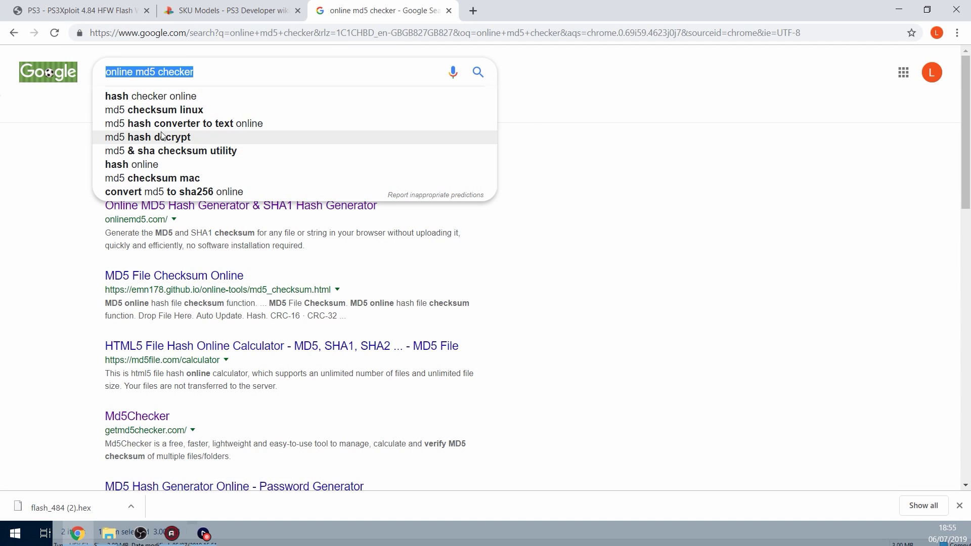
click(556, 236)
click(177, 207)
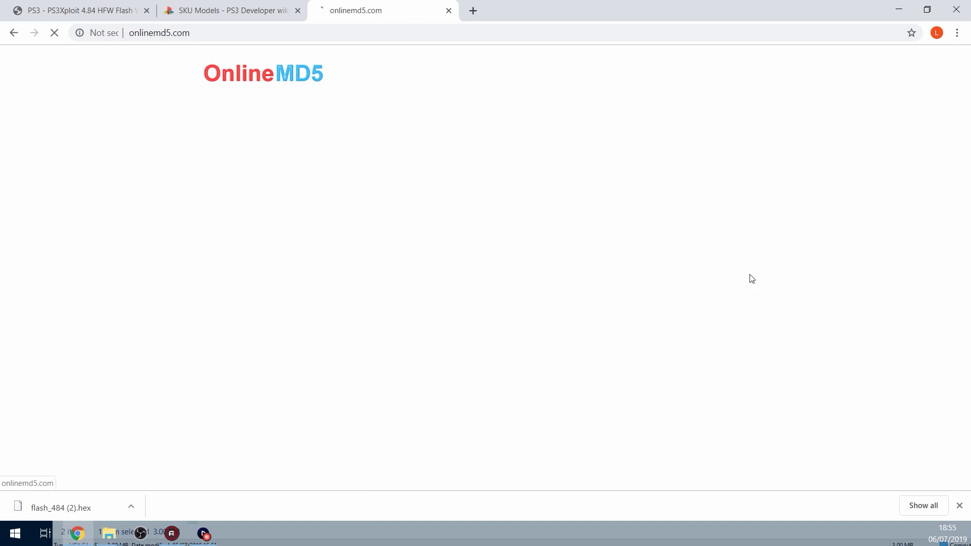
- Load flash_484.hex from the USB (I:) drive into the OnlineMD5 file hash generator to compute its MD5
drag(620, 15, 665, 182)
click(330, 150)
drag(329, 151, 290, 412)
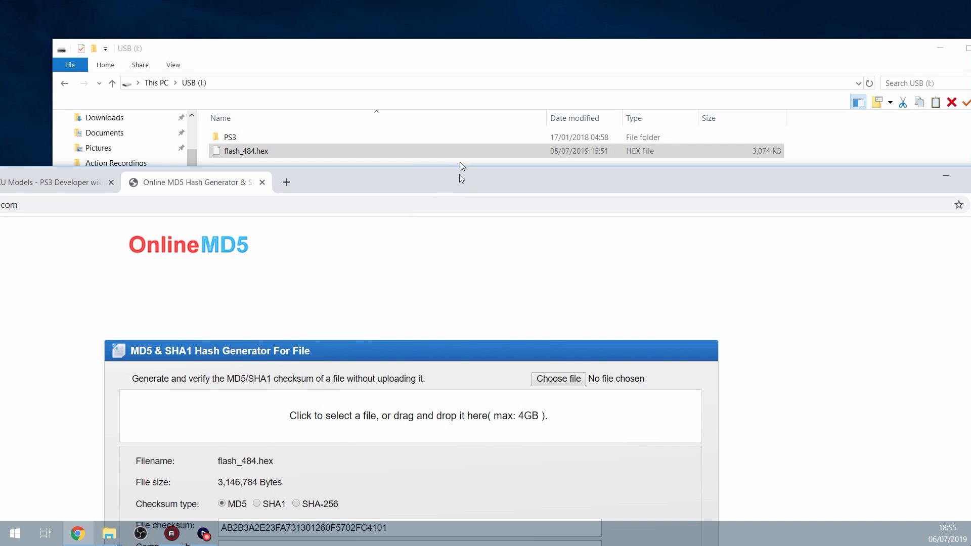
double_click(459, 174)
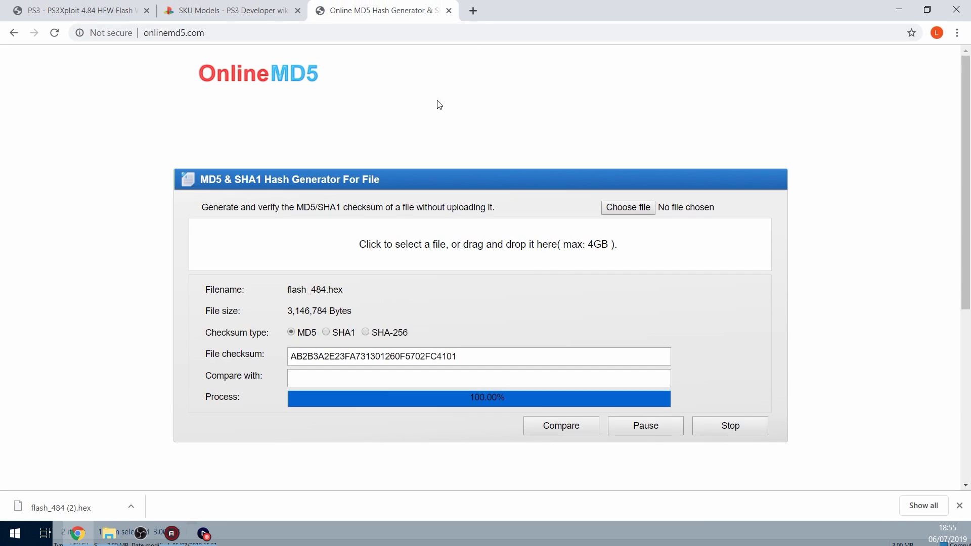
- Compare the file checksum with the MD5 copied from the PSX-Place thread, and close the OnlineMD5 tab
click(379, 374)
click(228, 10)
click(70, 10)
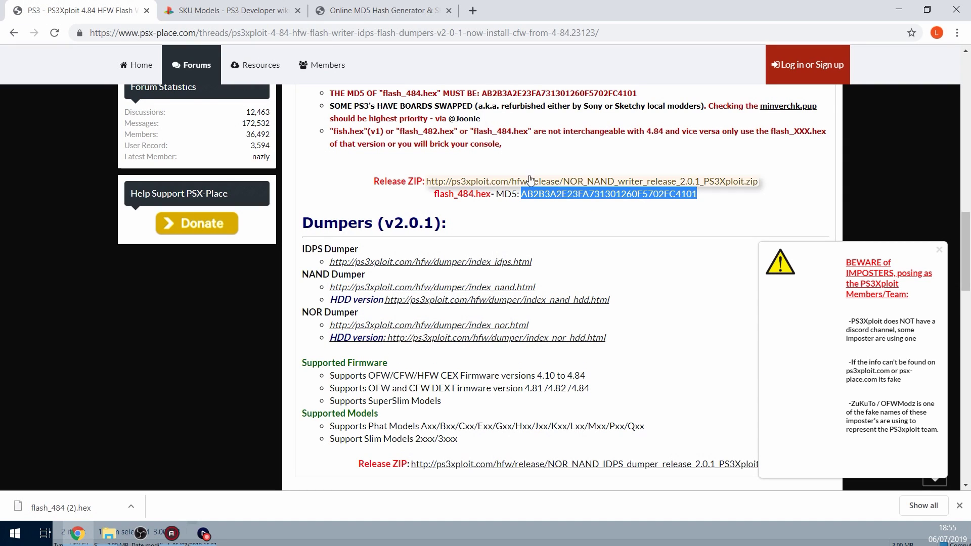
key(ctrl+Tab)
key(ctrl+Tab)
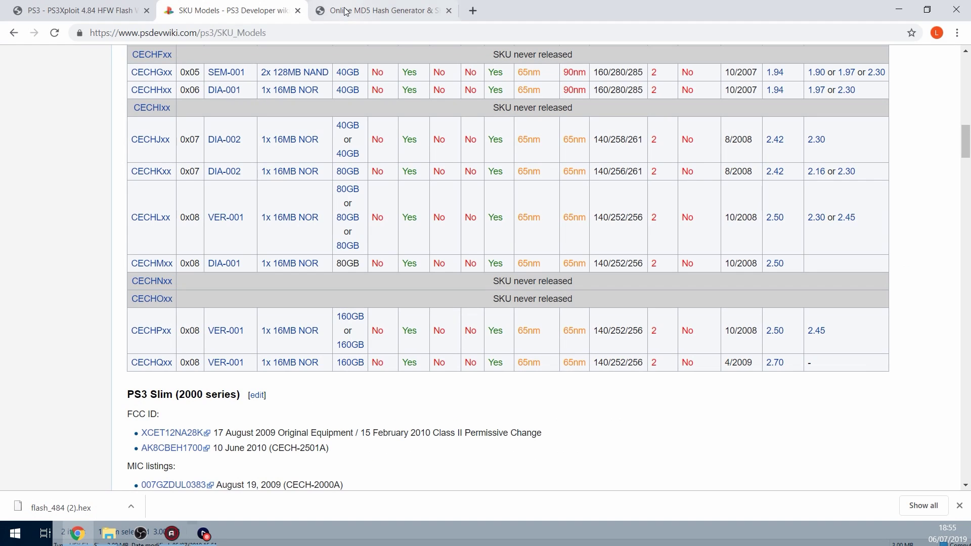
key(ctrl+v)
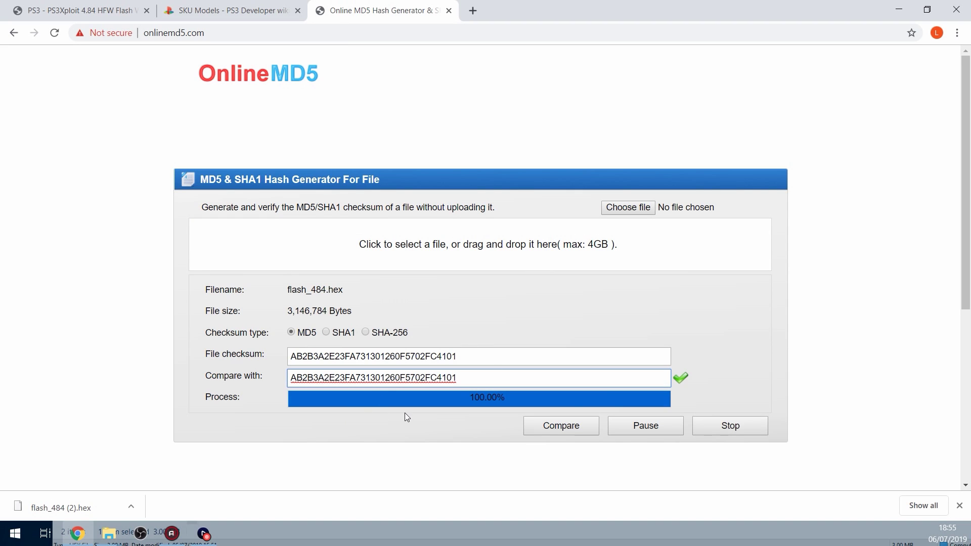
scroll(653, 315, down, 2)
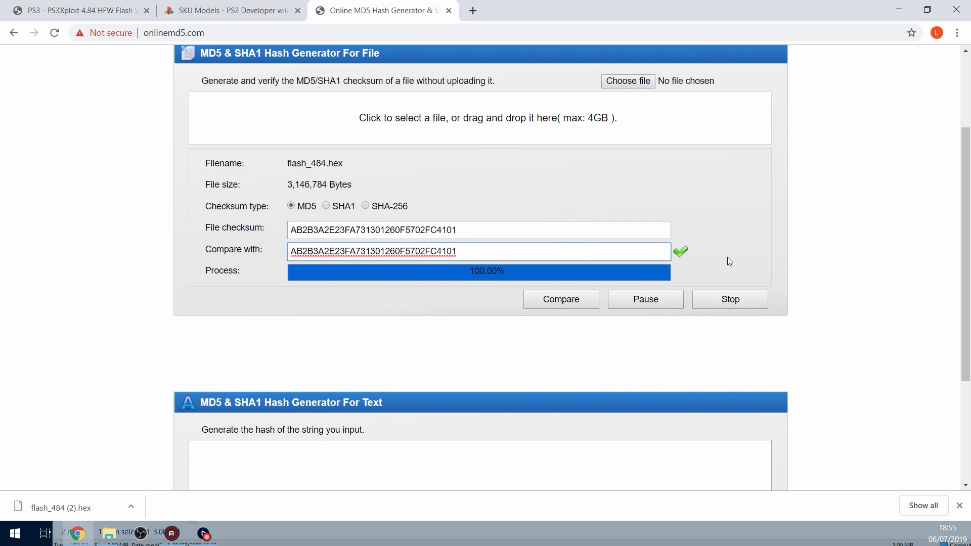
click(449, 11)
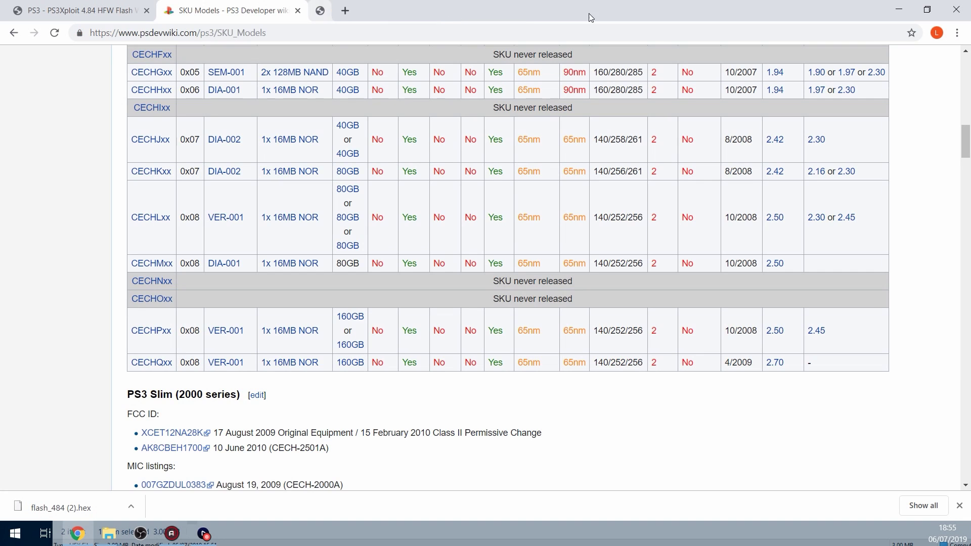
- Minimize Chrome, check the root contents of the USB (I:) drive, and close its File Explorer window
click(899, 9)
drag(298, 334, 362, 93)
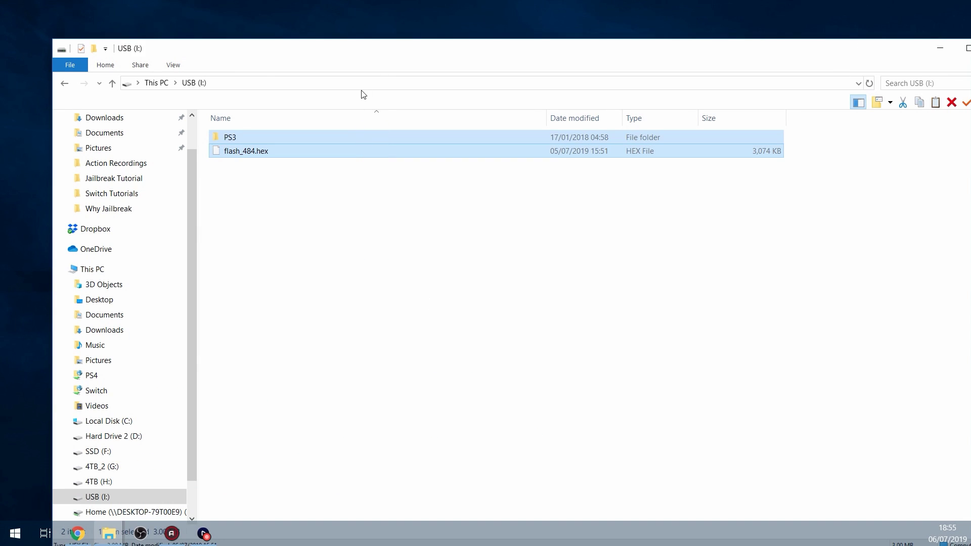
click(572, 299)
drag(697, 56, 650, 69)
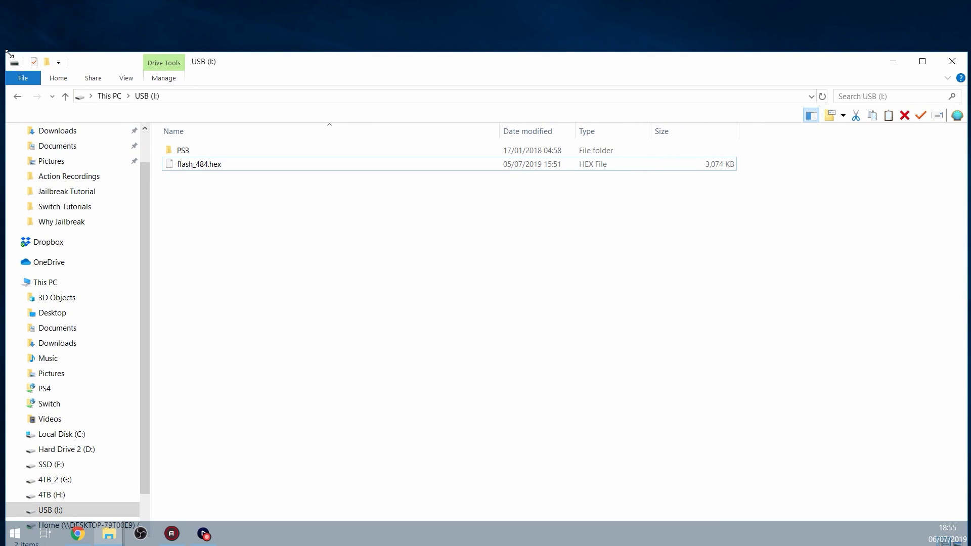
drag(9, 54, 86, 58)
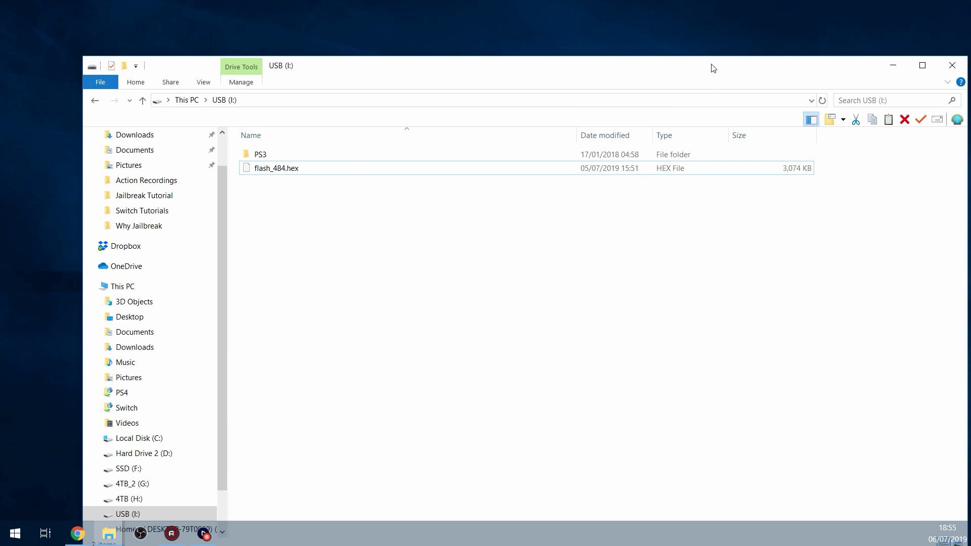
drag(712, 67, 649, 45)
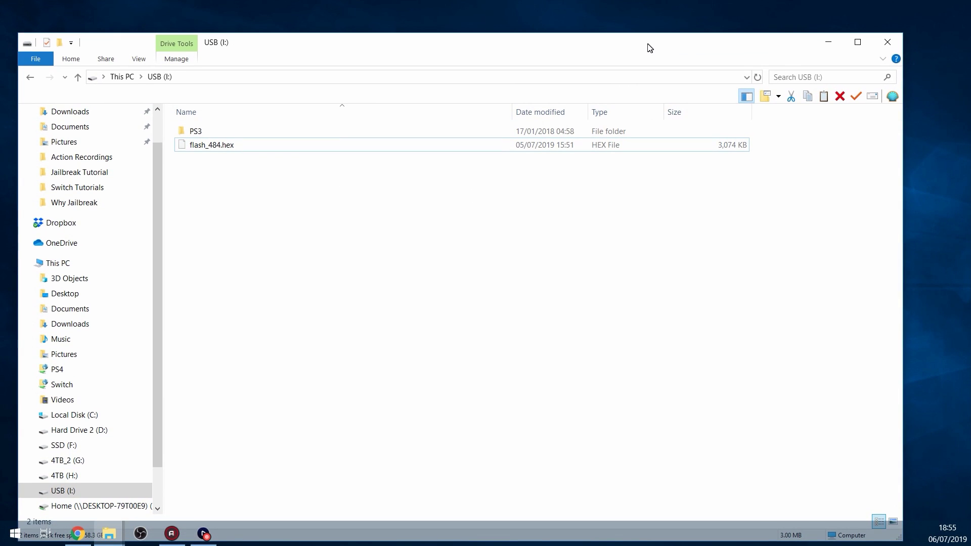
click(895, 45)
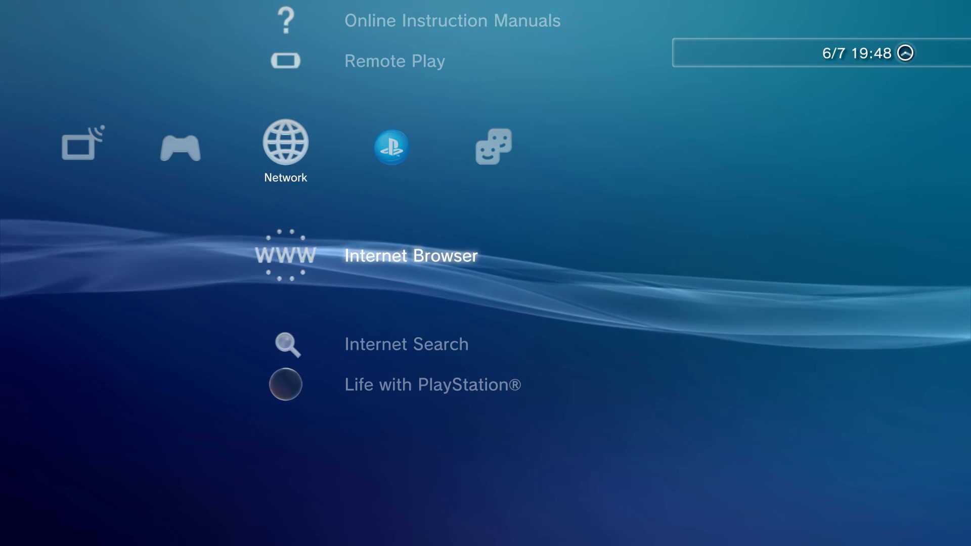
- Switch to the PS3, launch the Internet Browser from the Network category, and bring up its options
key(Return)
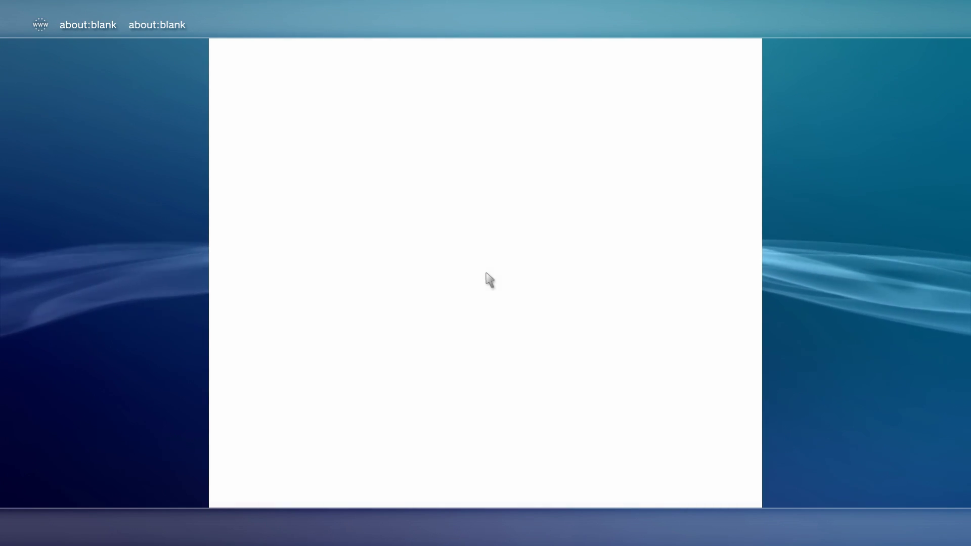
key(Menu)
key(Up)
key(Up)
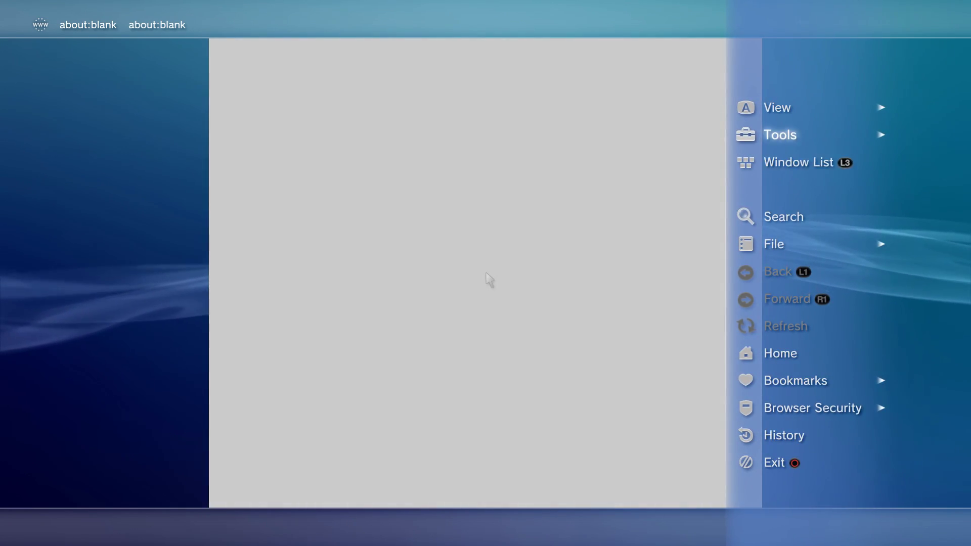
key(Right)
key(Left)
key(Right)
key(Down)
key(Down)
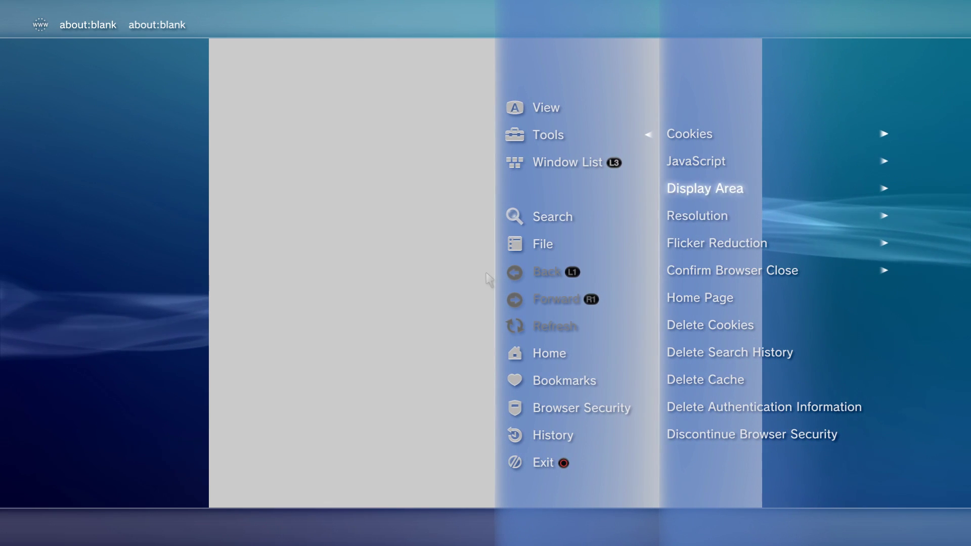
key(Down)
key(Down)
key(Down)
key(Down)
key(Down)
key(Down)
key(Down)
key(Up)
key(Up)
key(Up)
key(Up)
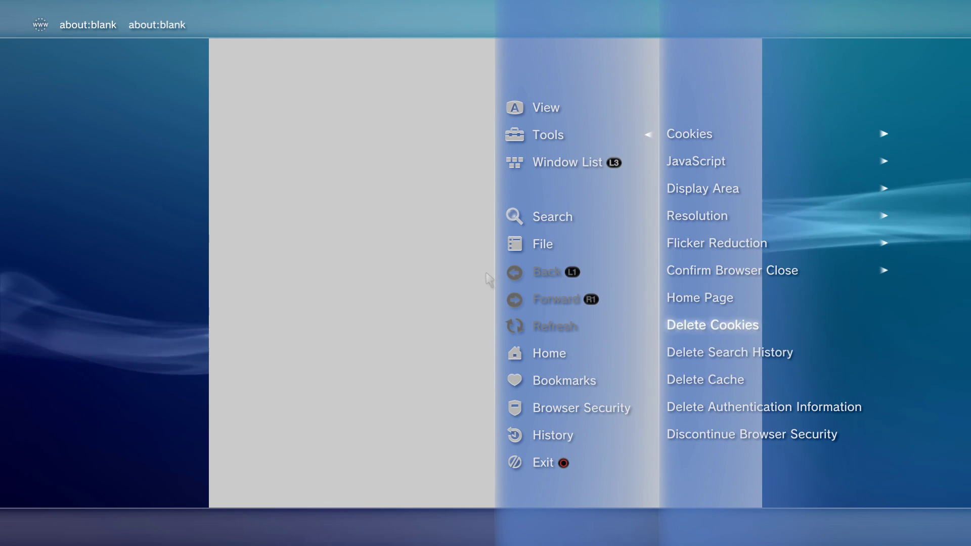
key(Left)
- Open My Bookmarks in the PS3 browser and select the "PS3Xploit Team - PS3 NOR Flasher v2.0.1" bookmark
key(Down)
key(Down)
key(Down)
key(Down)
key(Down)
key(Down)
key(Down)
key(Down)
key(Down)
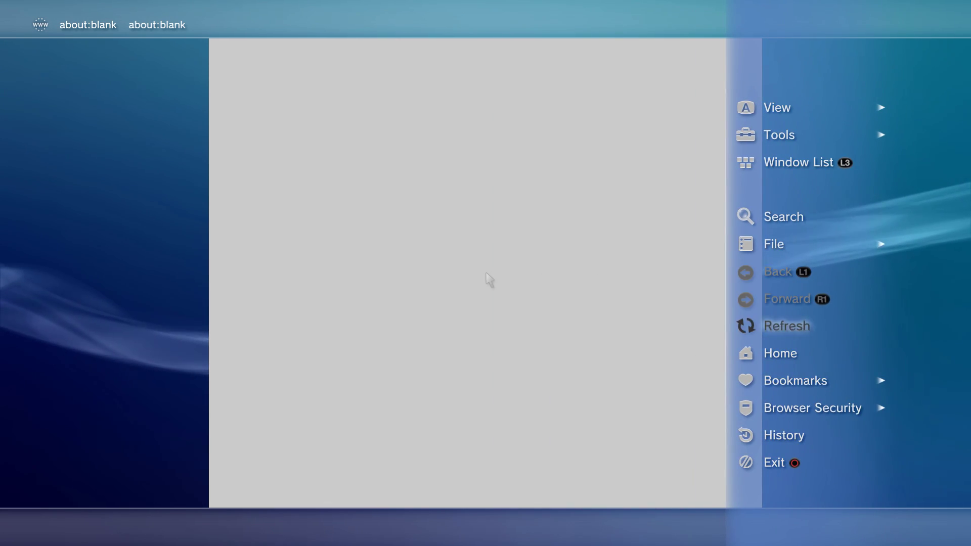
key(Up)
key(Right)
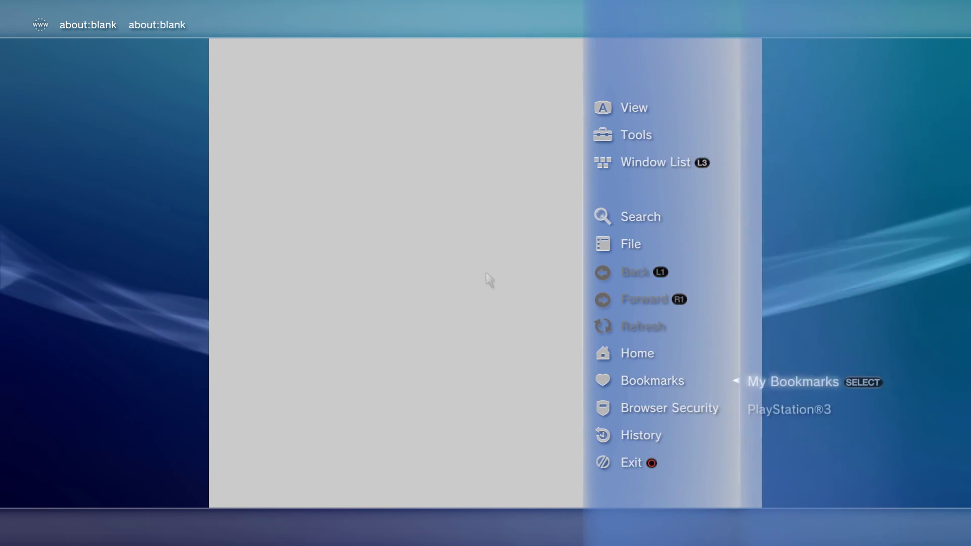
key(Return)
key(Down)
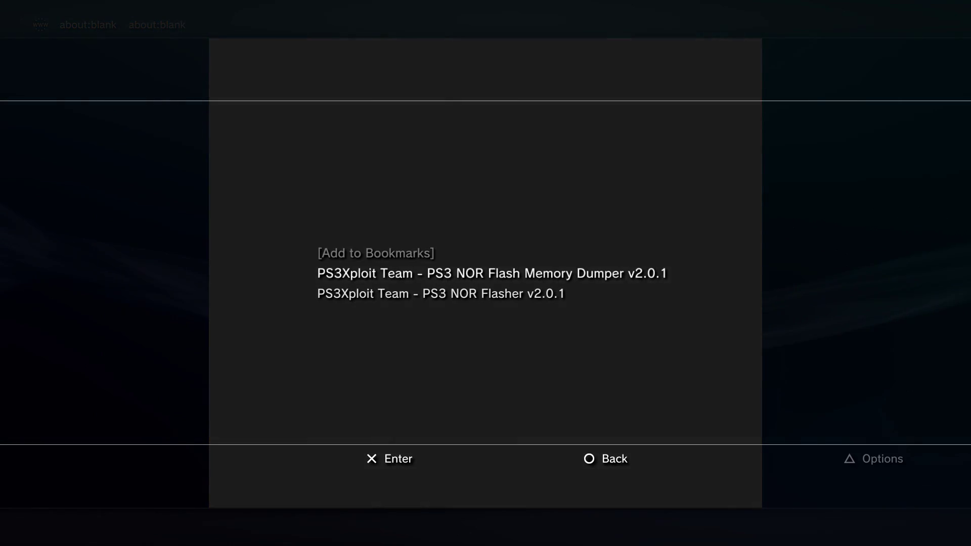
key(Down)
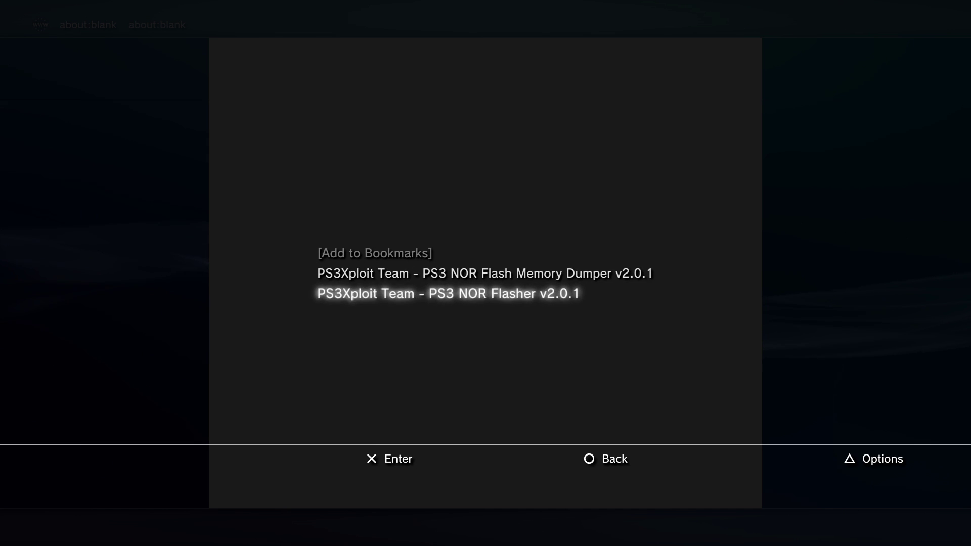
key(Up)
key(Down)
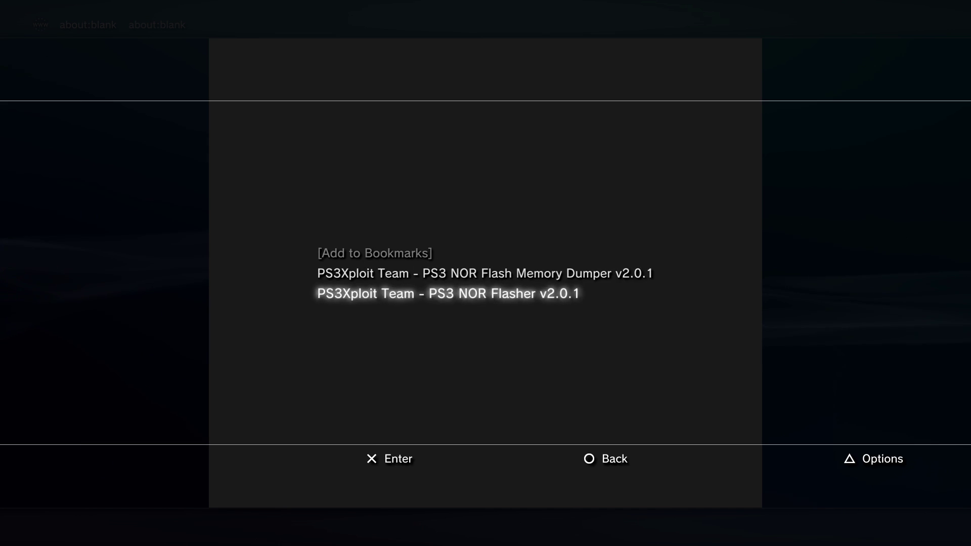
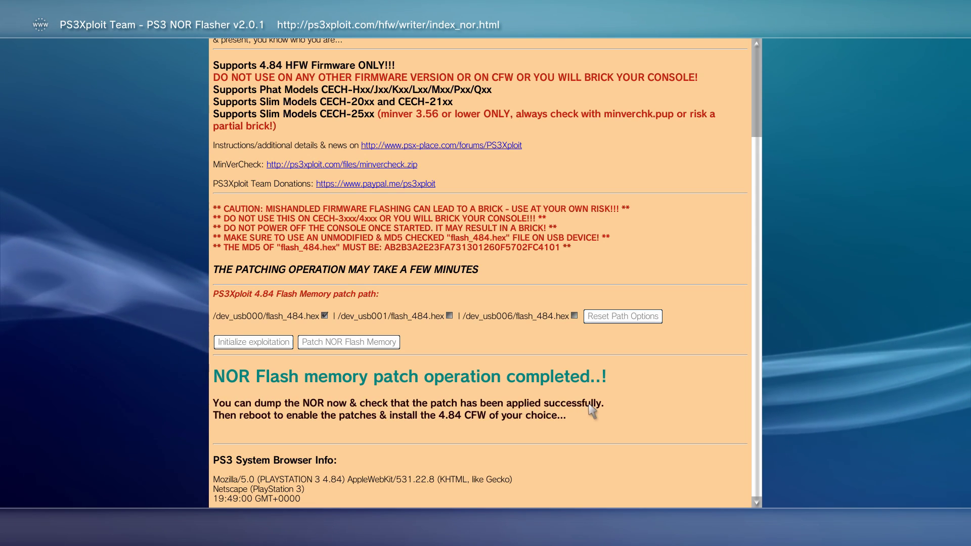
- Examine the PS3 NOR Flasher page's warnings, supported models, patch path and patch operation status
scroll(353, 334, up, 3)
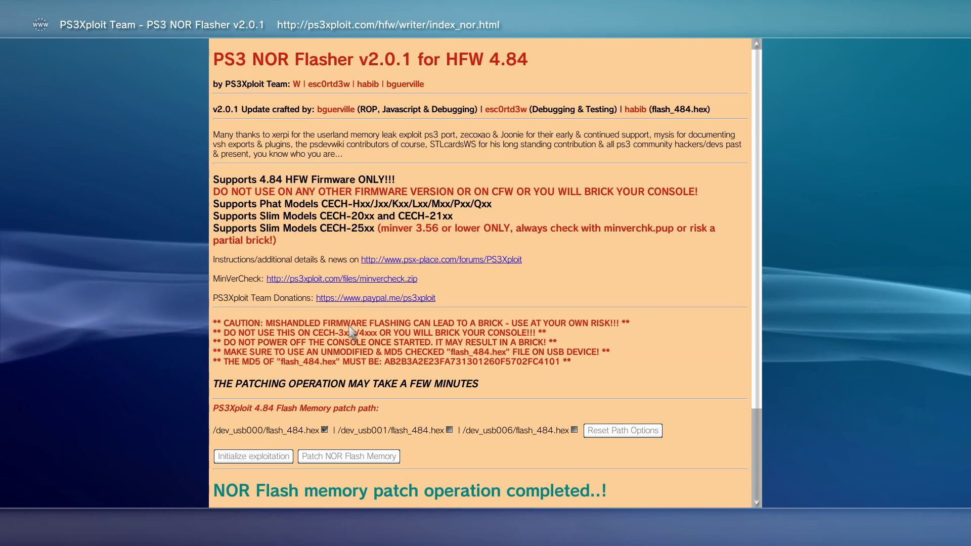
scroll(353, 334, down, 3)
scroll(352, 334, up, 3)
scroll(353, 334, down, 3)
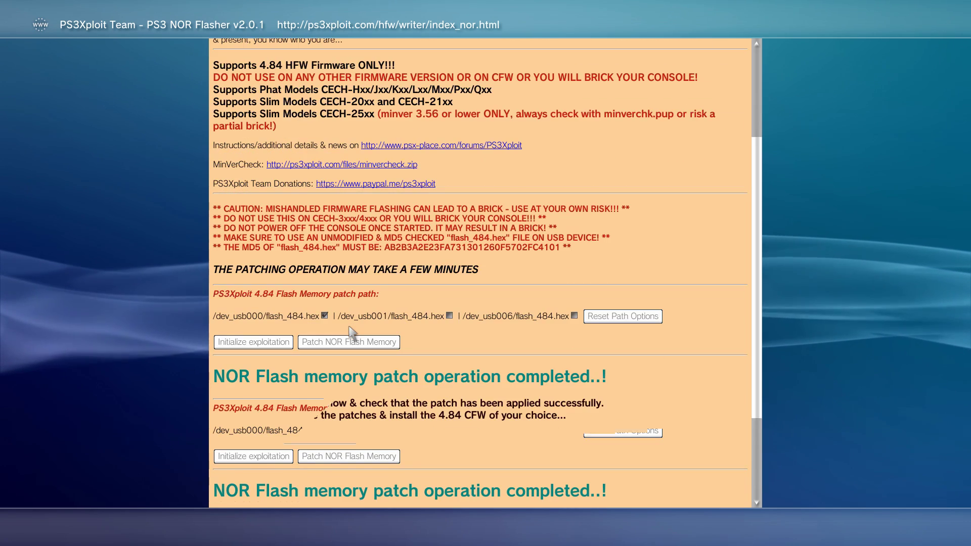
scroll(352, 334, up, 3)
scroll(352, 334, down, 3)
scroll(353, 334, up, 3)
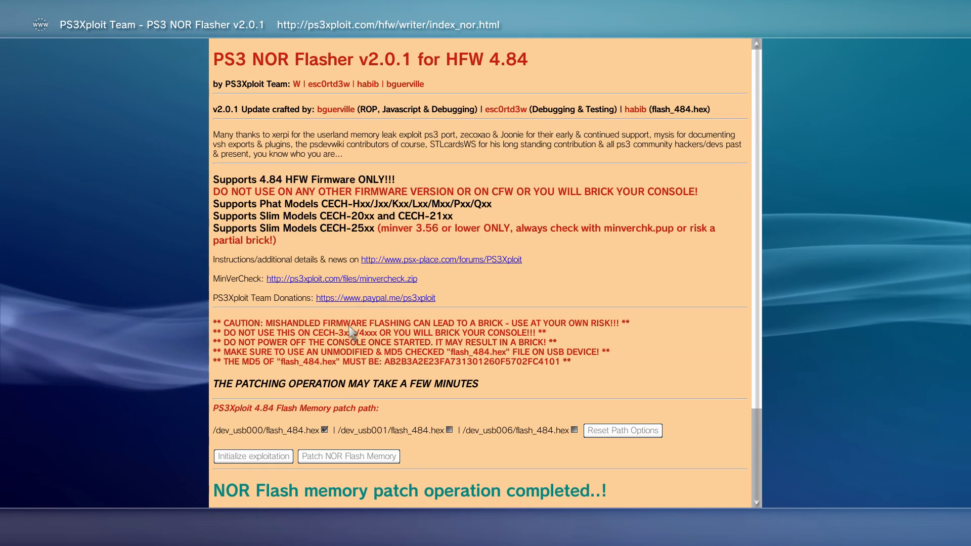
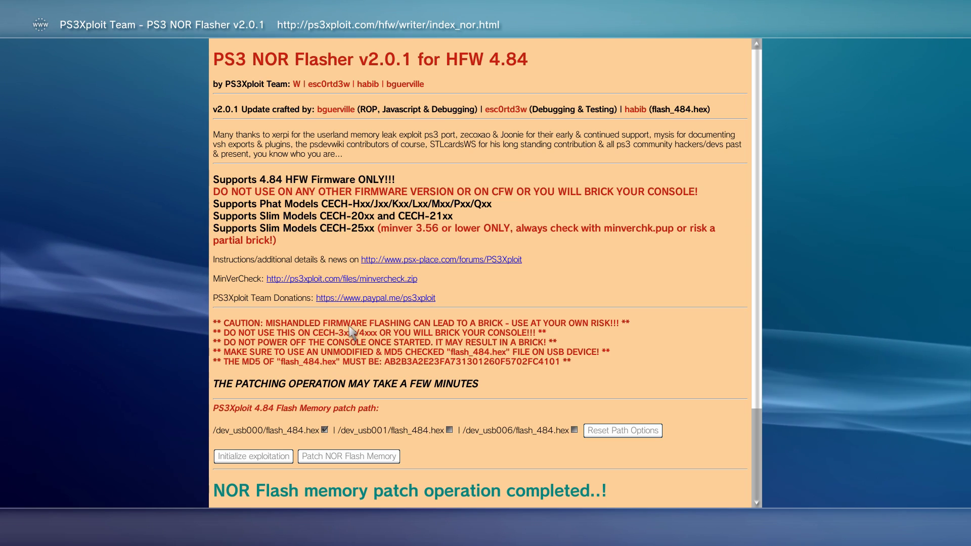
- Exit the PS3 browser from the NOR Flasher page and confirm closing it
key(Menu)
key(Down)
key(Down)
key(Down)
key(Down)
key(Down)
key(Down)
key(Down)
key(Down)
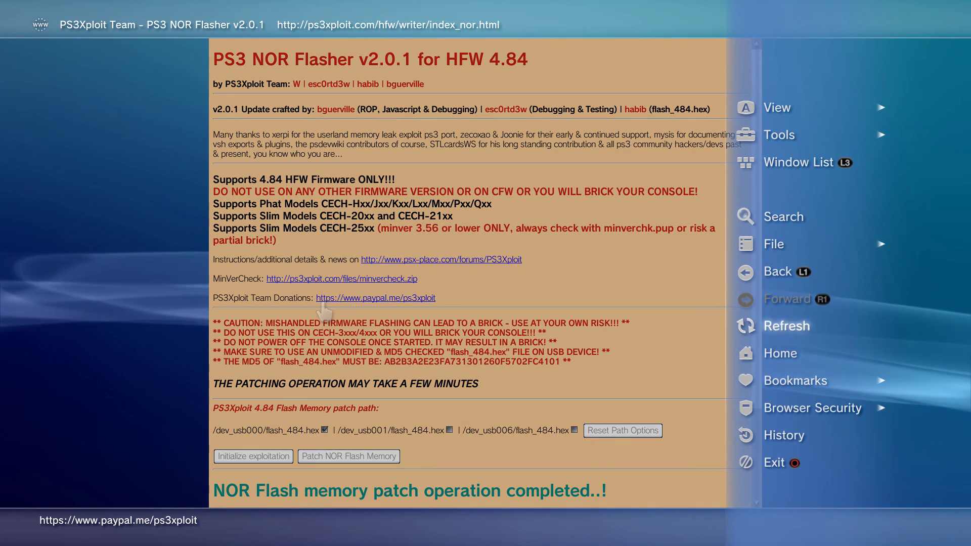
key(Return)
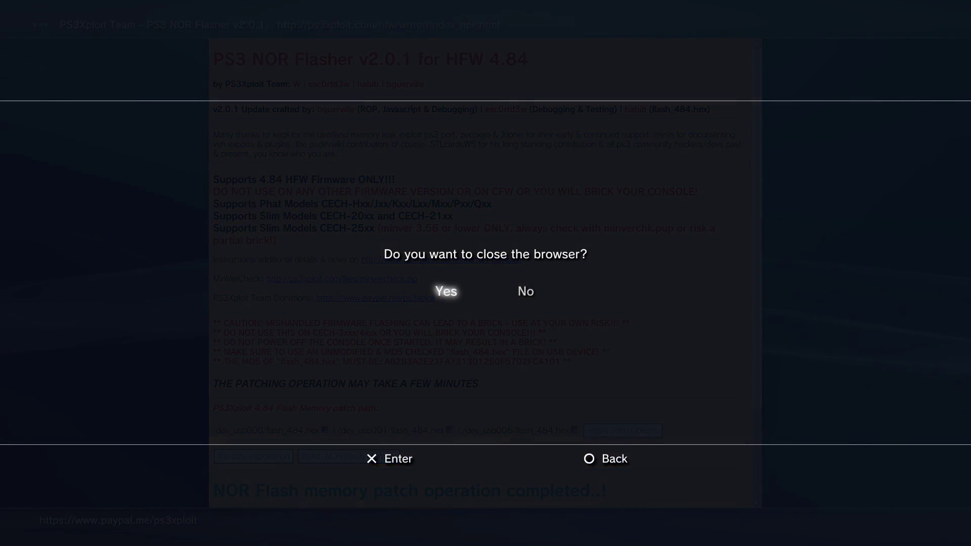
key(Return)
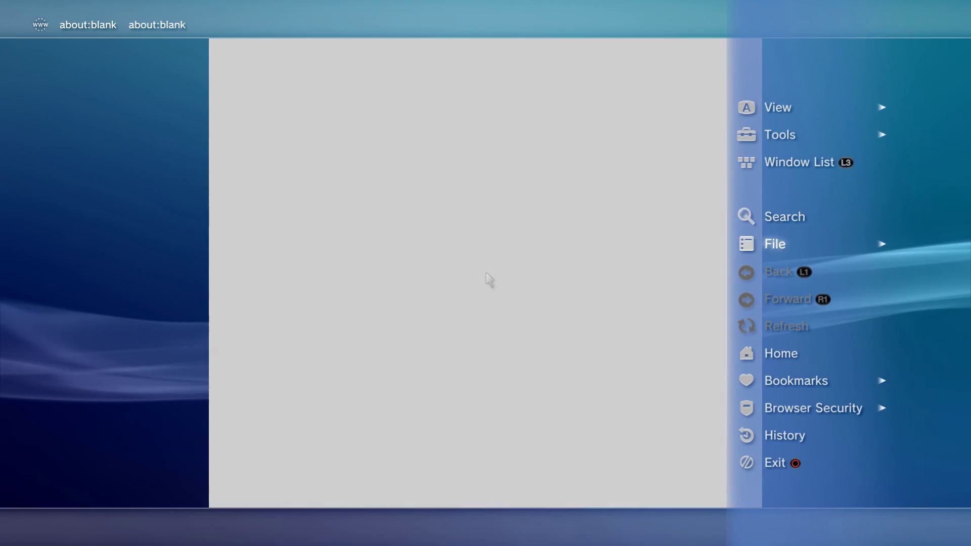
- Open My Bookmarks in the PS3 browser and load the "PS3Xploit Team - PS3 NOR Flash Memory Dumper v2.0.1" page
key(Down)
key(Down)
key(Right)
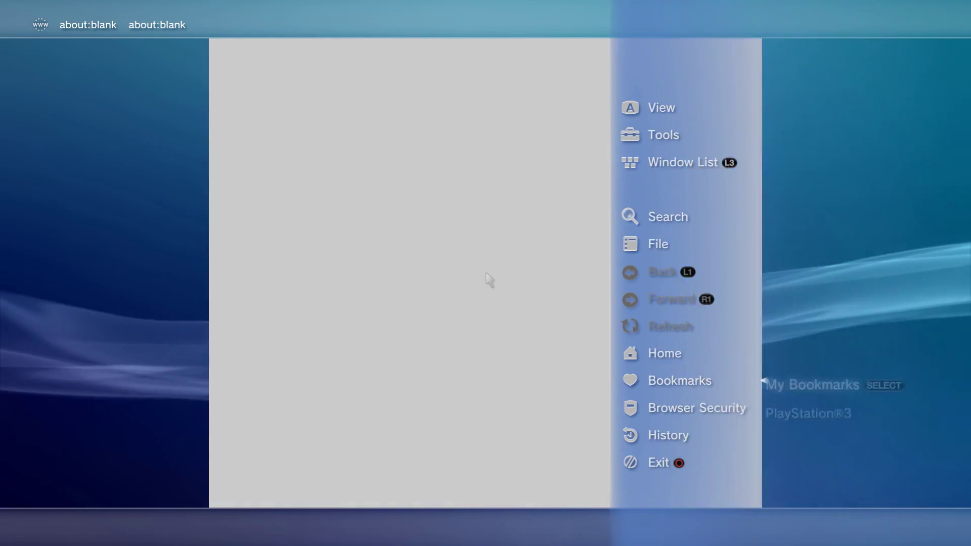
key(Return)
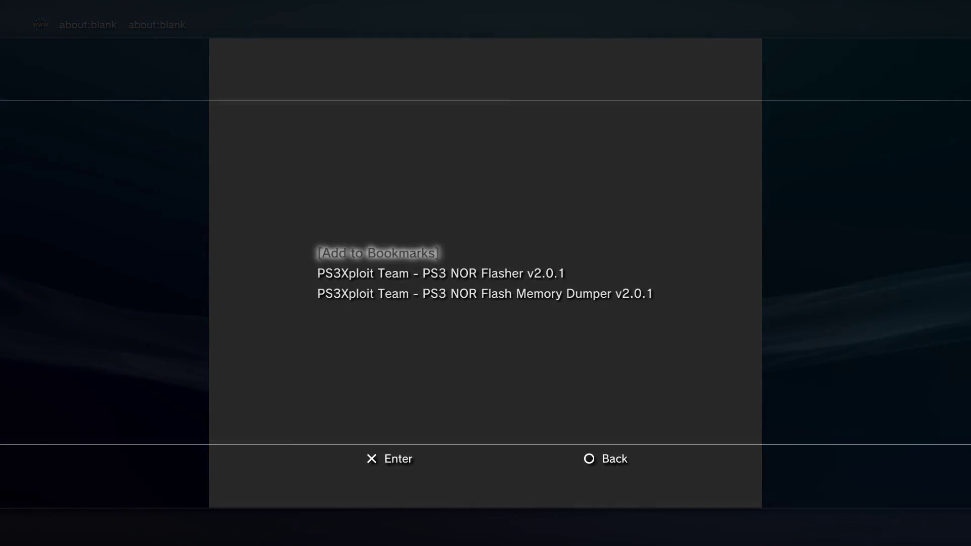
key(Down)
key(Down)
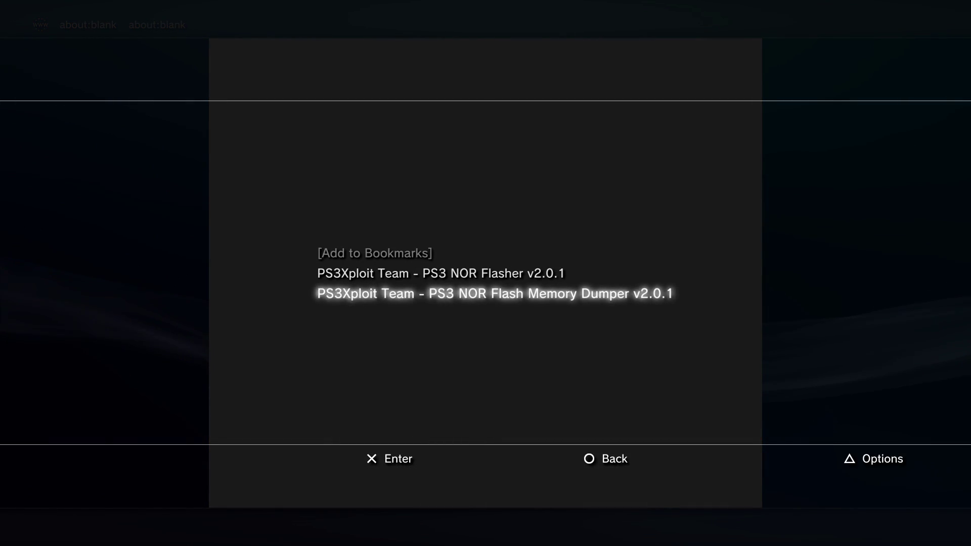
key(Return)
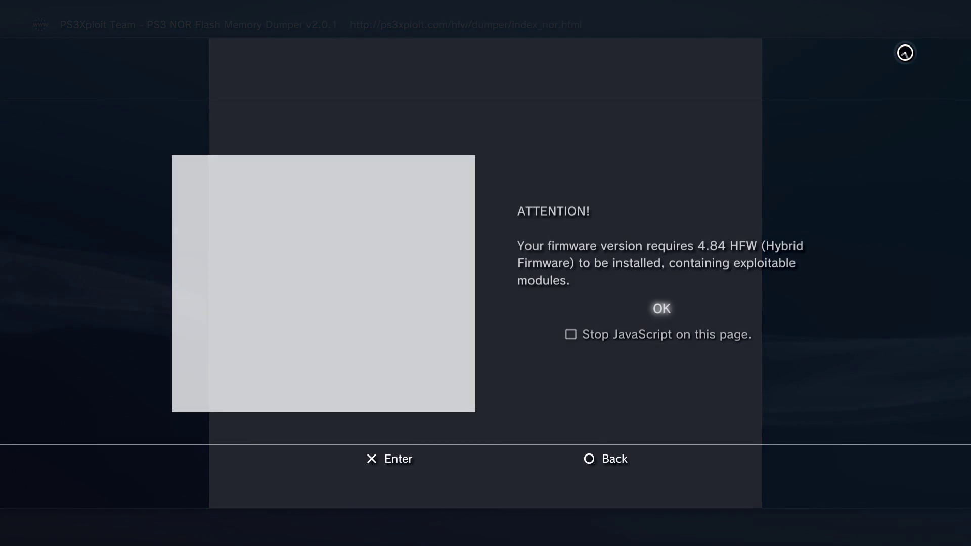
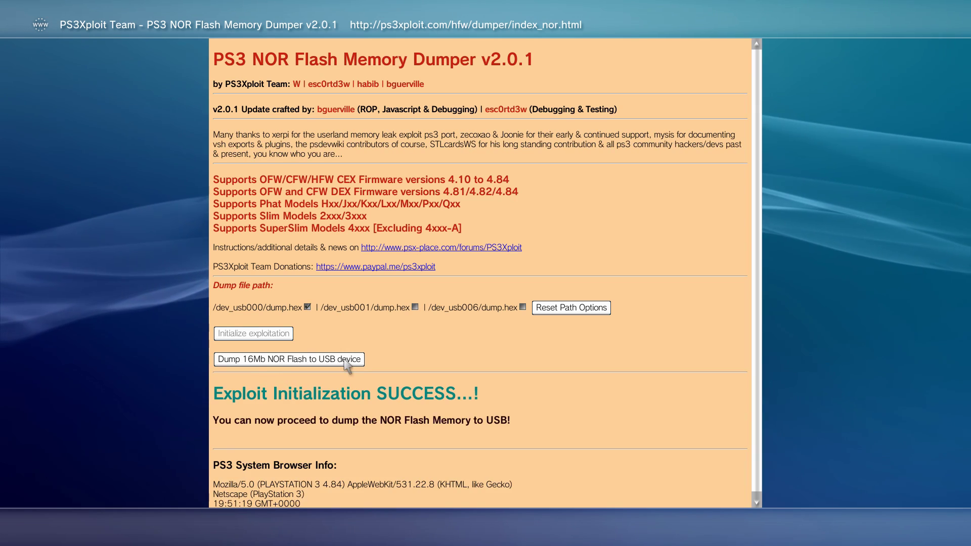
- Dump the 16Mb NOR flash to the USB device at /dev_usb000/dump.hex, and close the PS3 browser
click(331, 359)
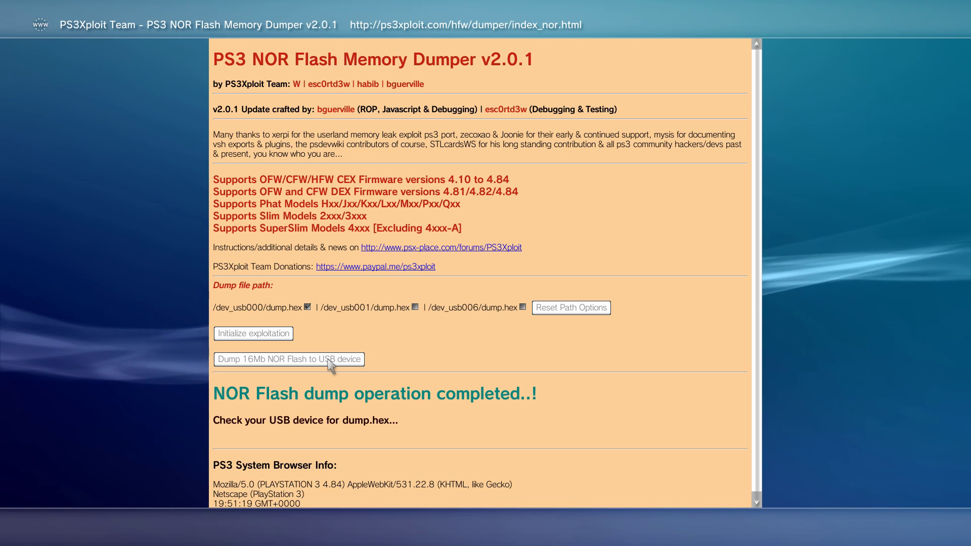
key(Escape)
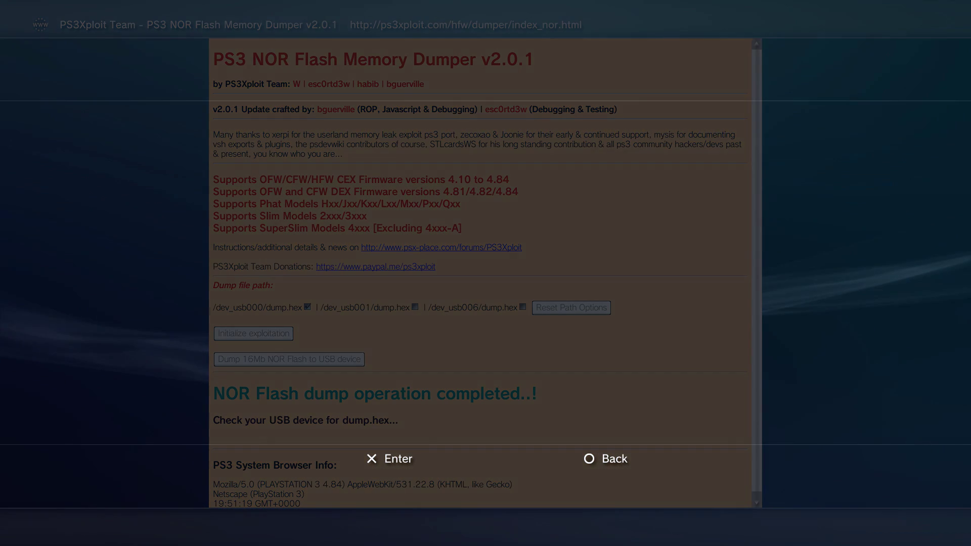
key(Return)
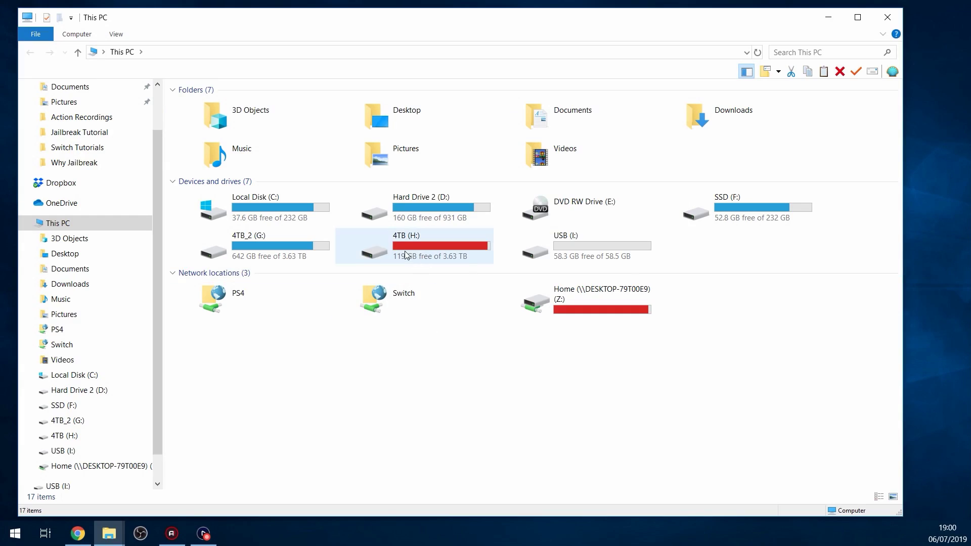
- On the PC, open the USB (I:) drive and the PS3 Nor Backup folder, and rename the folder's dump.hex to dump_orig.hex
double_click(589, 248)
drag(443, 23, 479, 251)
double_click(399, 155)
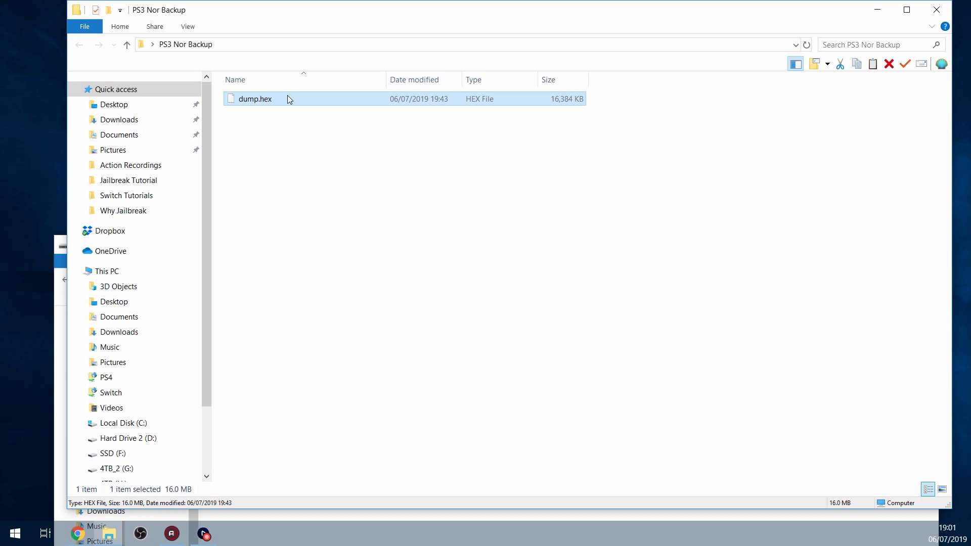
right_click(288, 95)
click(349, 338)
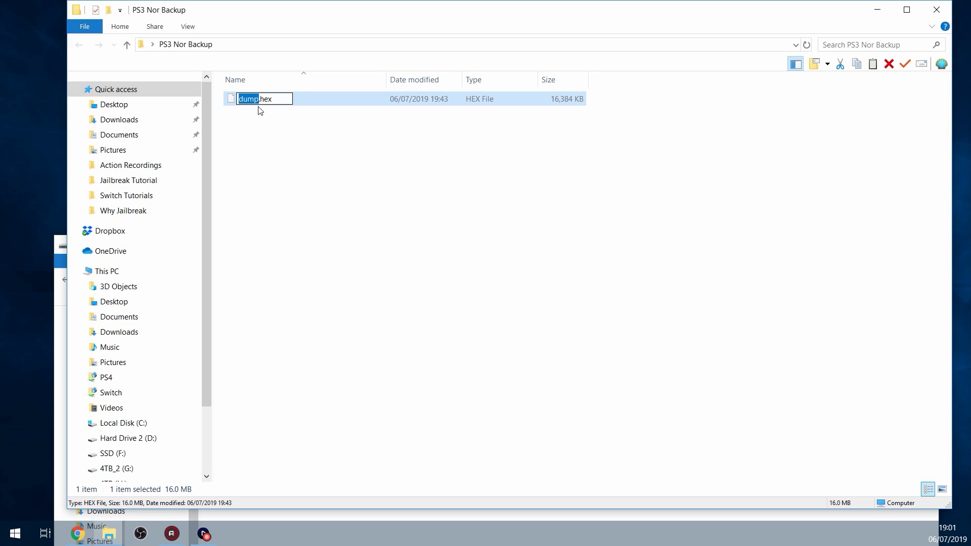
click(285, 147)
- Copy the new dump.hex from the USB (I:) drive into the PS3 Nor Backup folder
click(57, 247)
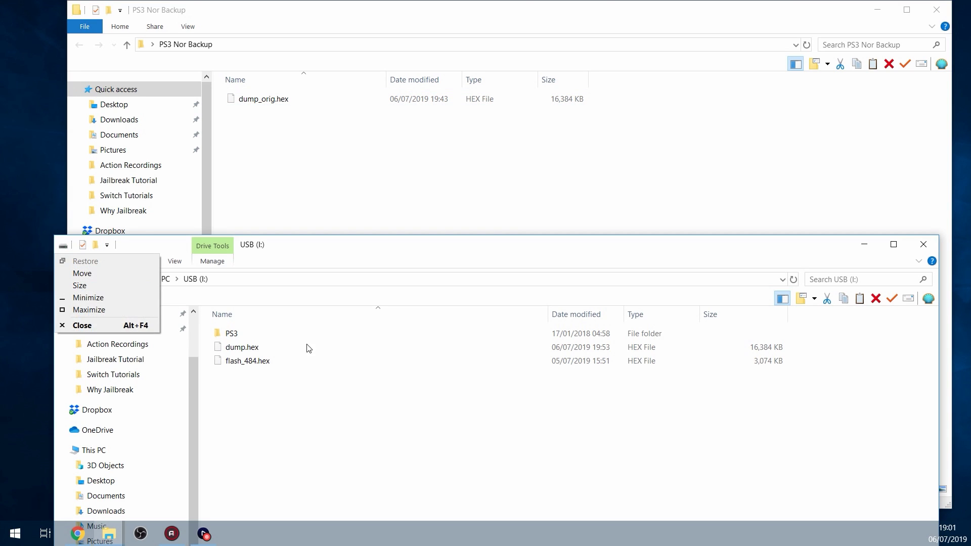
click(256, 349)
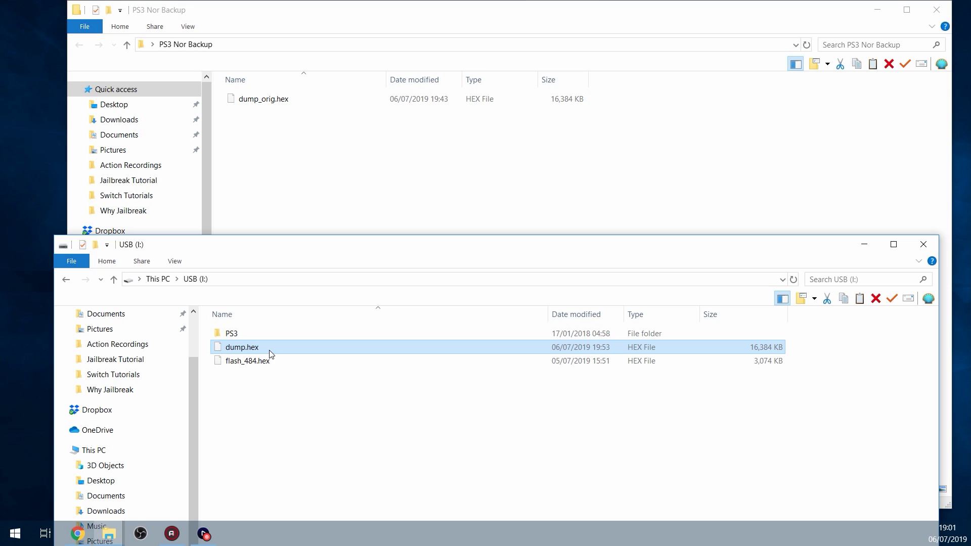
drag(271, 353, 370, 173)
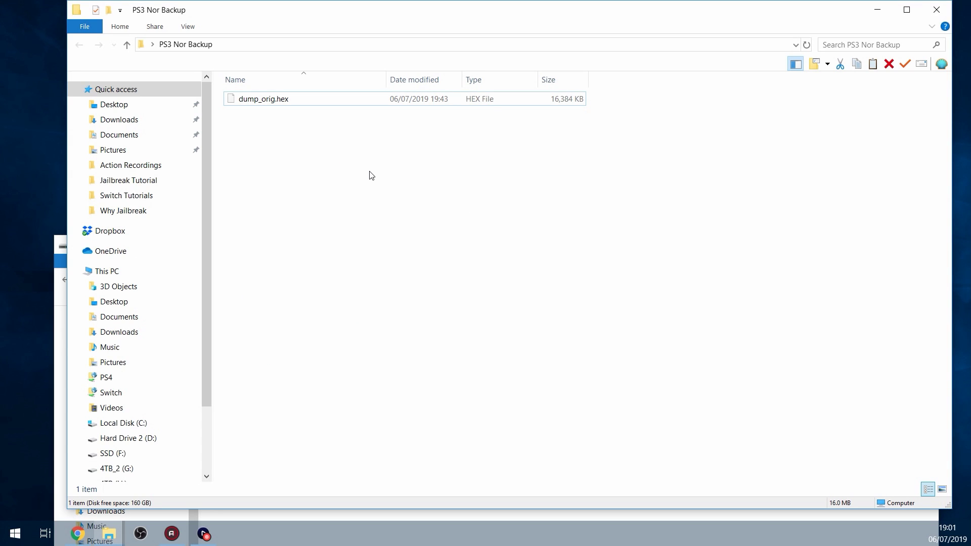
- Rename the copied dump.hex in the PS3 Nor Backup folder to dump_patched.hex
right_click(285, 99)
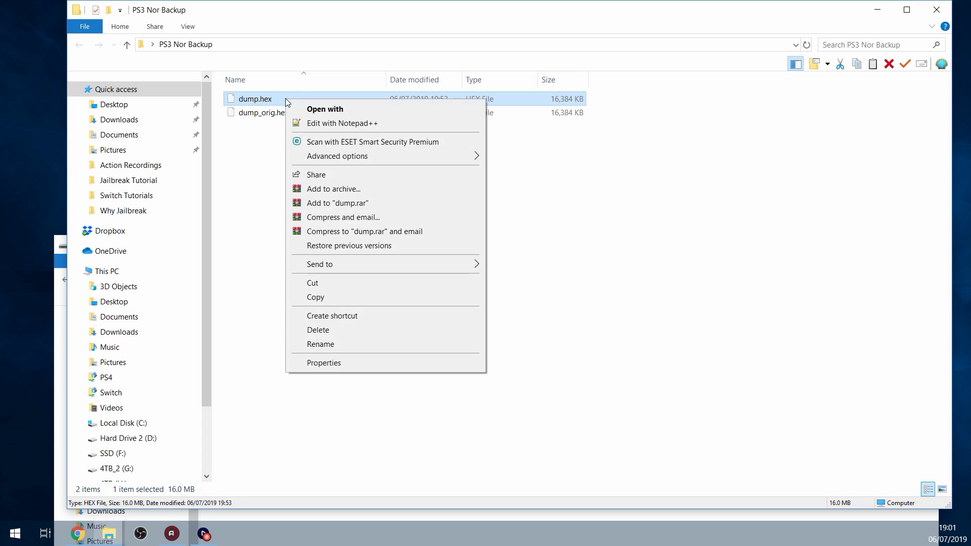
click(335, 346)
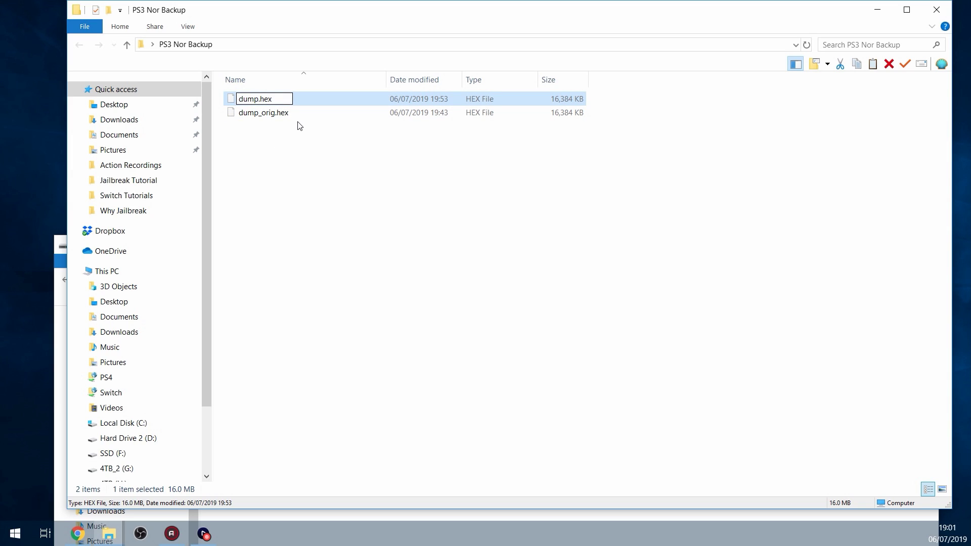
text(_patched)
key(Return)
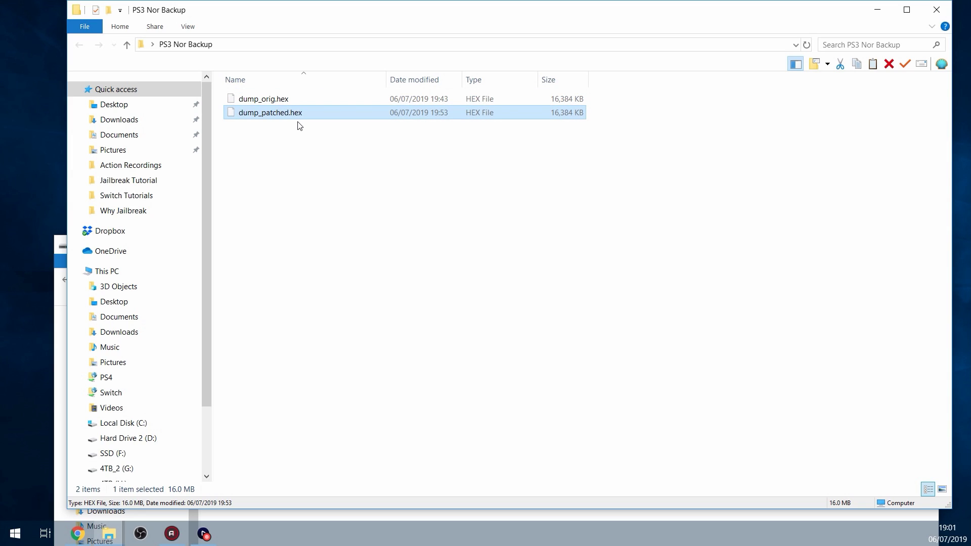
- Review the original and patched dump files in the PS3 Nor Backup folder alongside the USB (I:) drive's contents
click(453, 238)
key(ctrl+a)
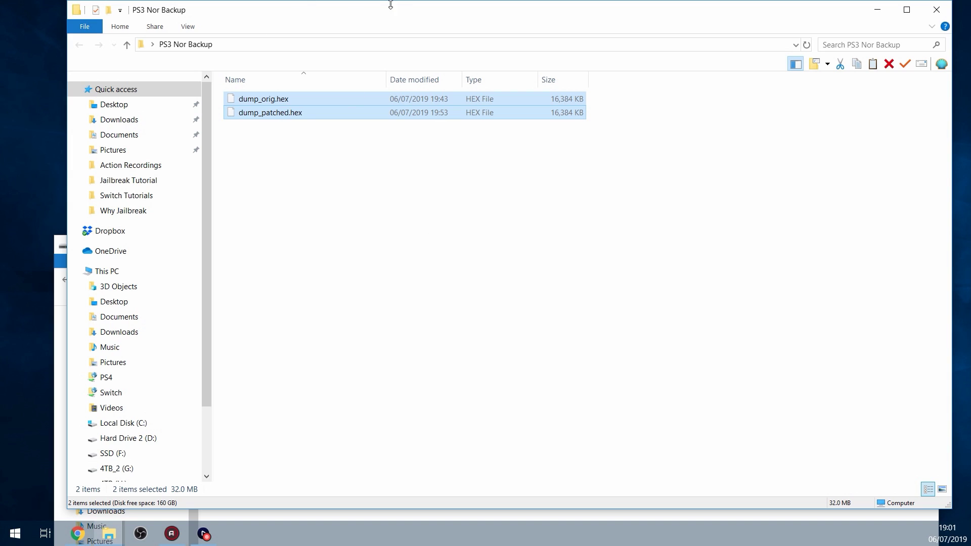
drag(391, 5, 463, 10)
click(130, 253)
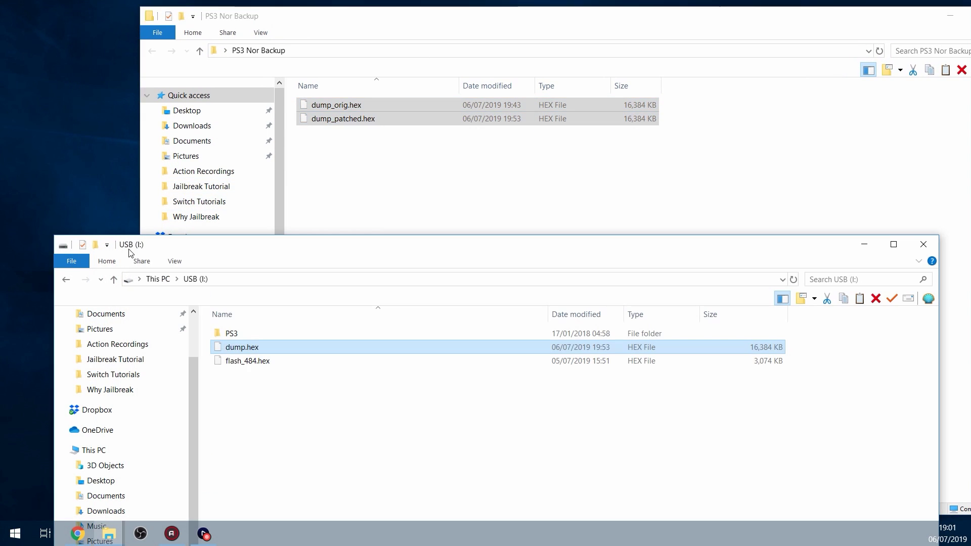
drag(390, 130, 386, 126)
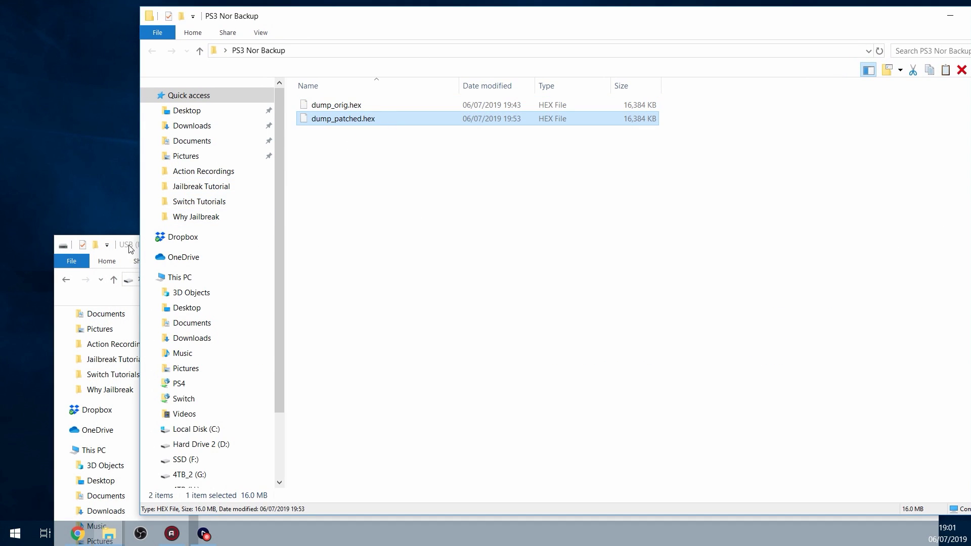
click(130, 249)
- Switch to Chrome, search for PyPS3checker in a new tab, and open its GitHub folder in littlebalup/PyPS3tools
click(86, 537)
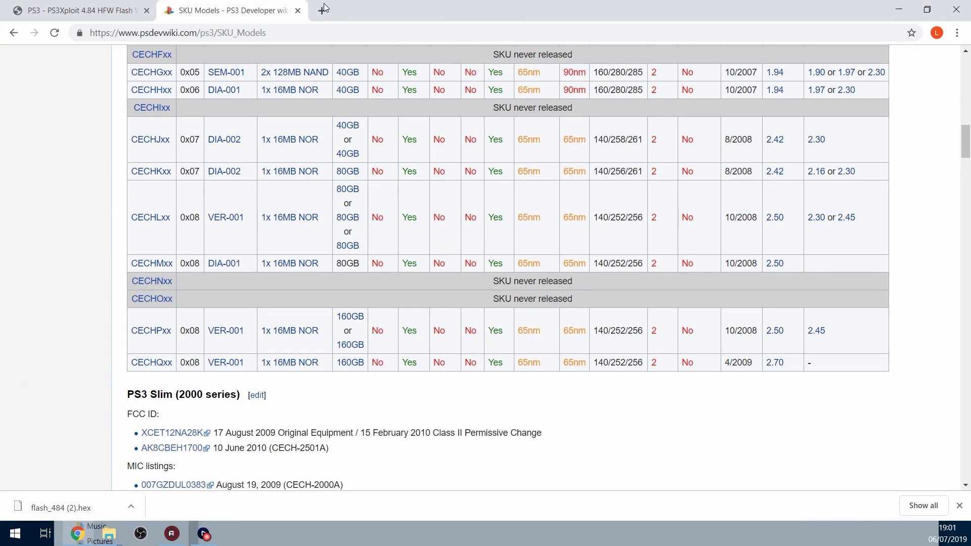
click(323, 13)
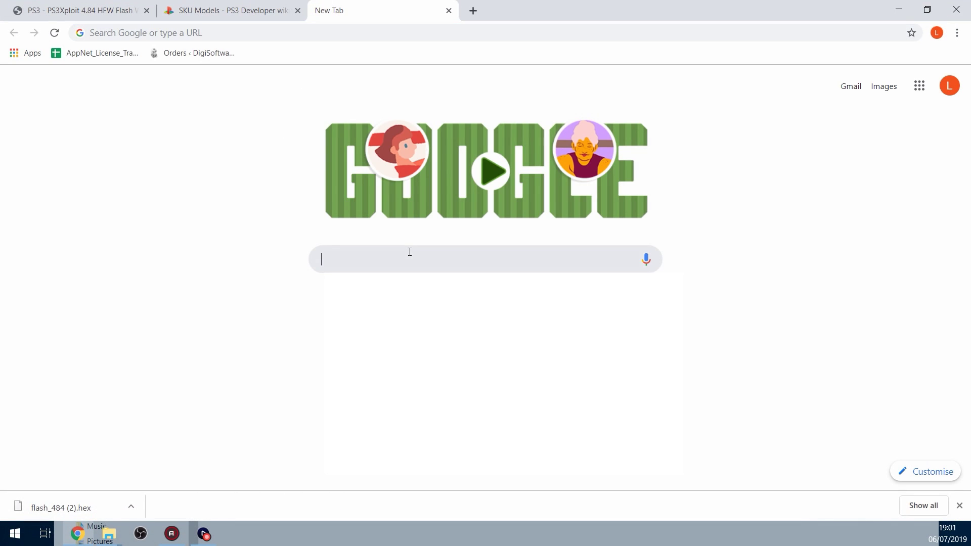
text(py)
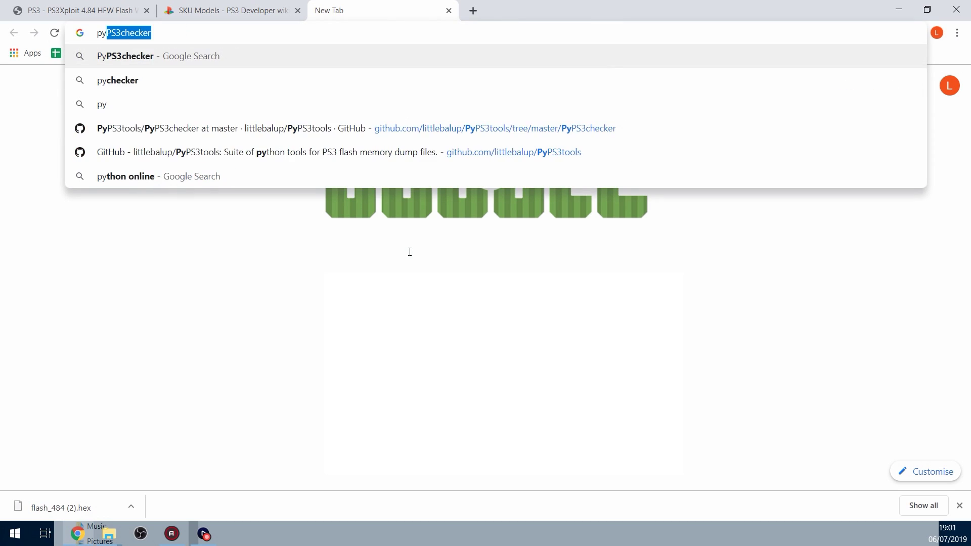
text(ps3ch)
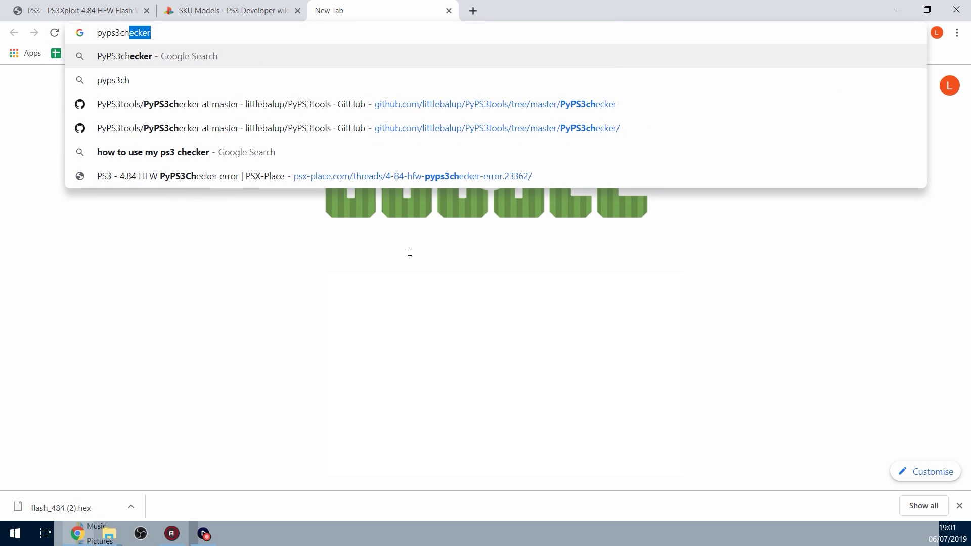
key(Return)
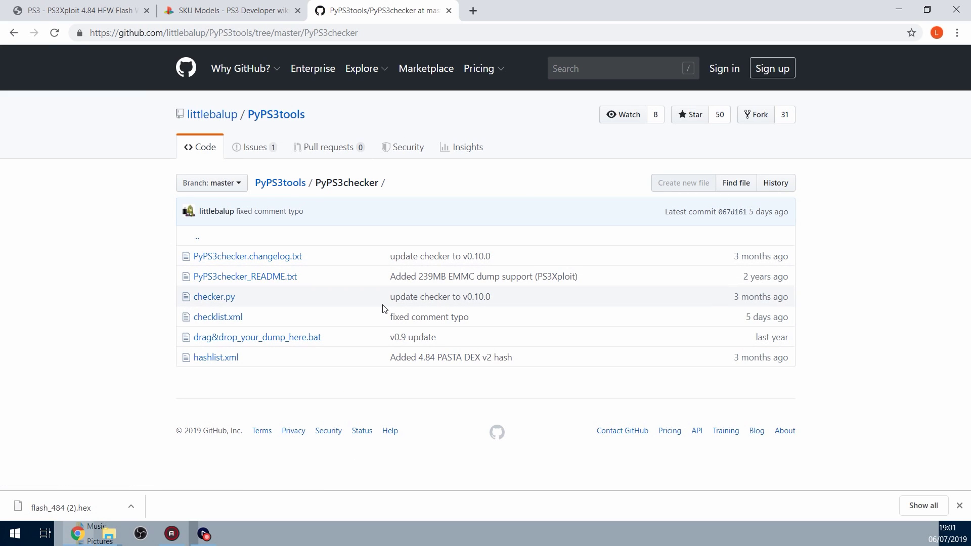
- Go to the main page of the PyPS3tools repository and download the repository as a ZIP
click(270, 118)
scroll(541, 290, down, 5)
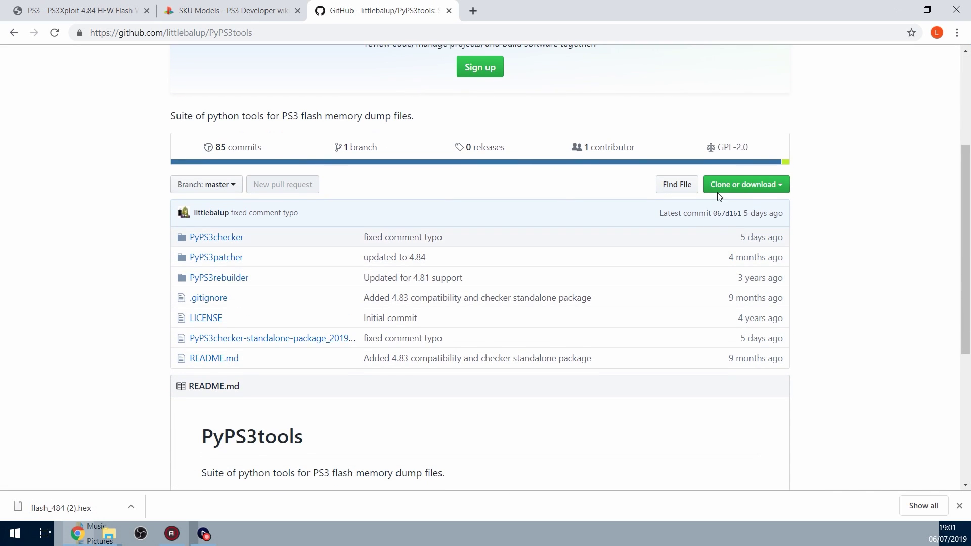
click(745, 184)
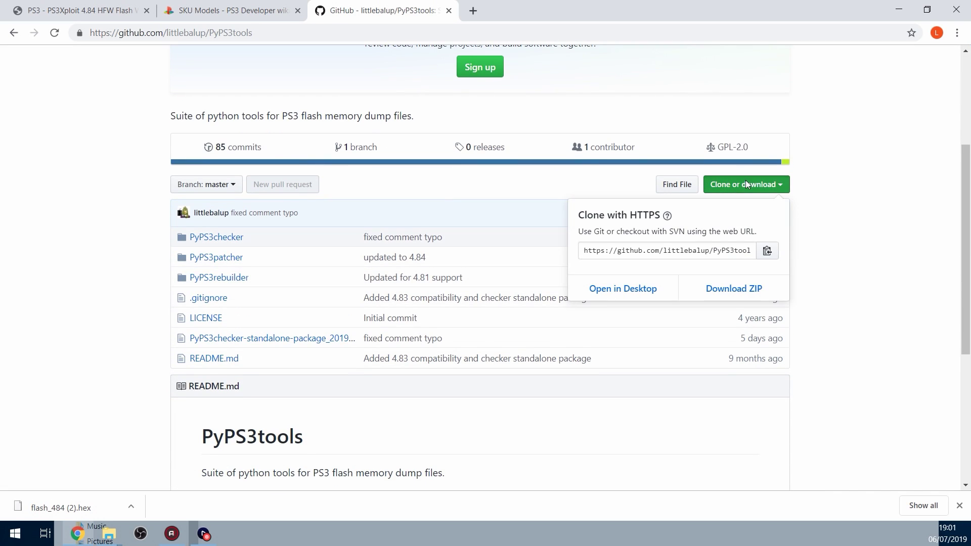
click(742, 292)
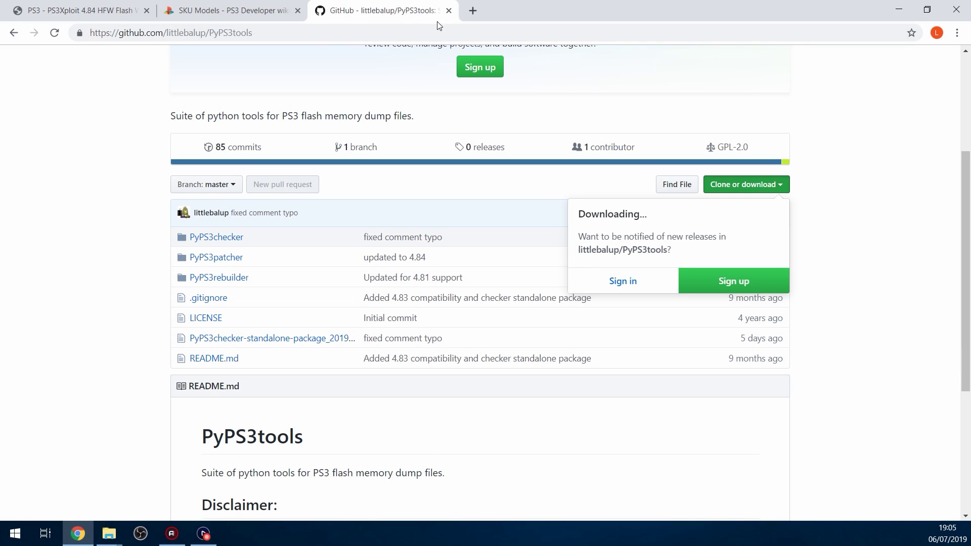
- Open the python.org/downloads page in a new tab and look through the list of Python releases
click(468, 14)
text(p)
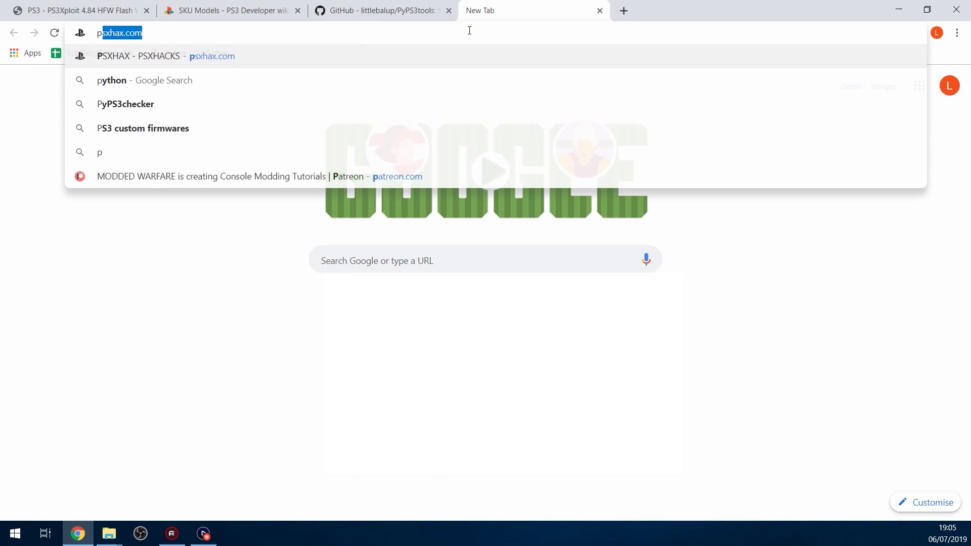
text(ython)
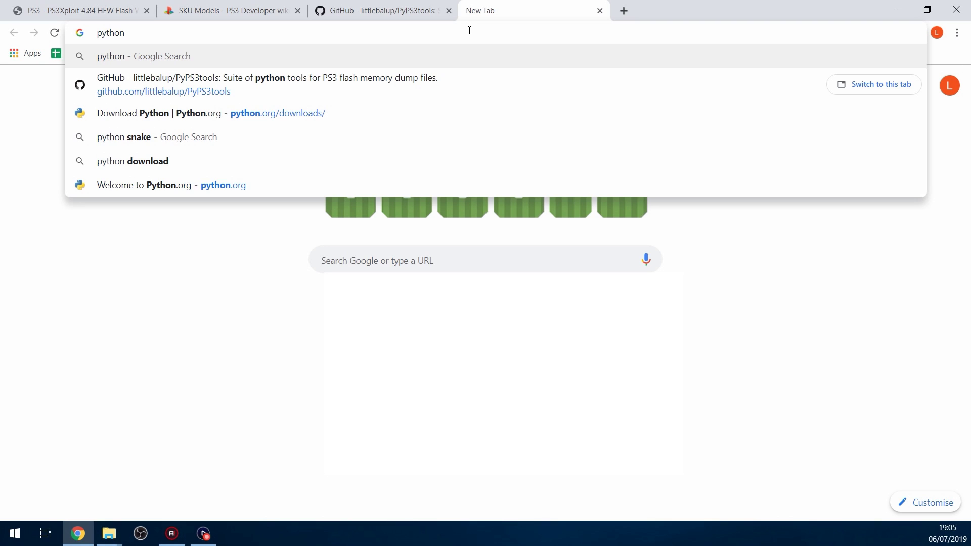
key(Down)
key(Down)
key(Return)
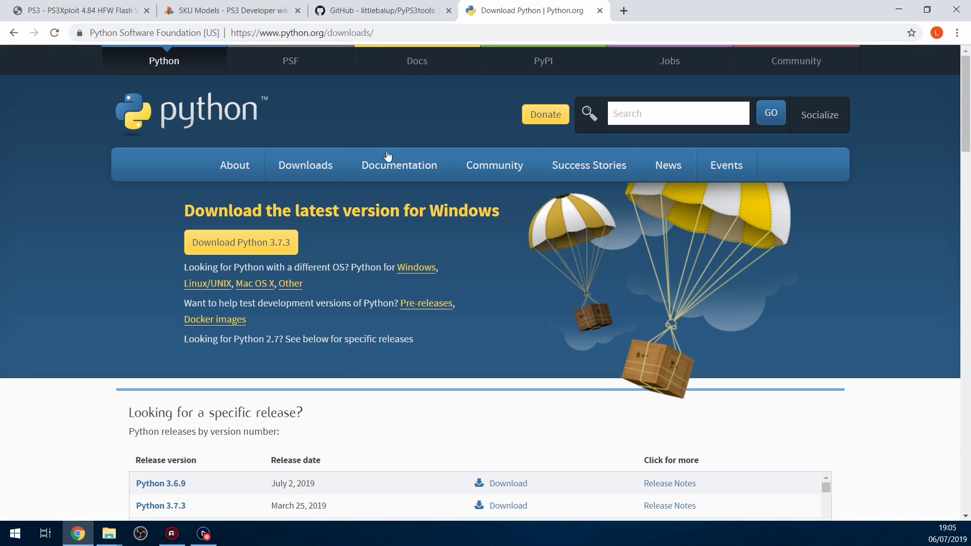
scroll(275, 250, down, 8)
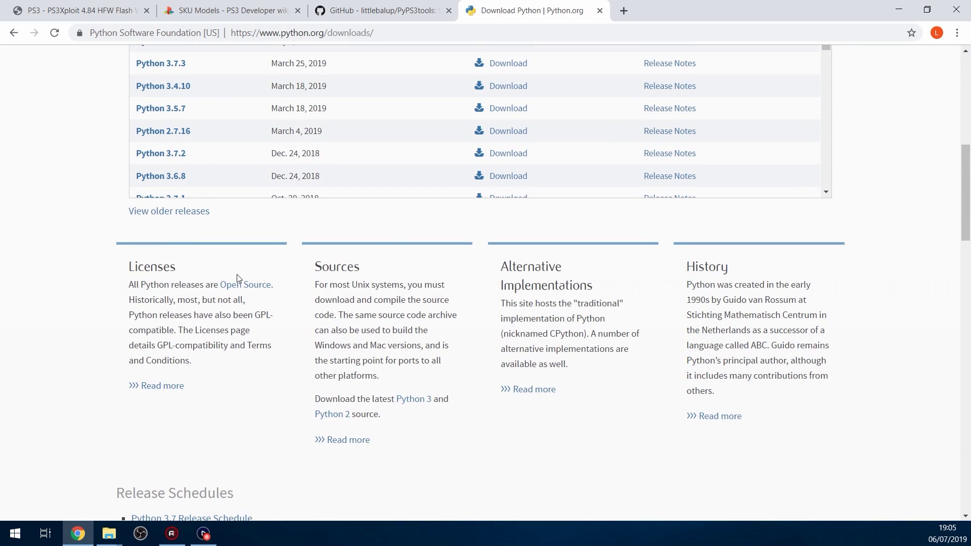
- Open the Python 2.7.16 release page and download its Windows x86-64 MSI installer
scroll(263, 173, up, 2)
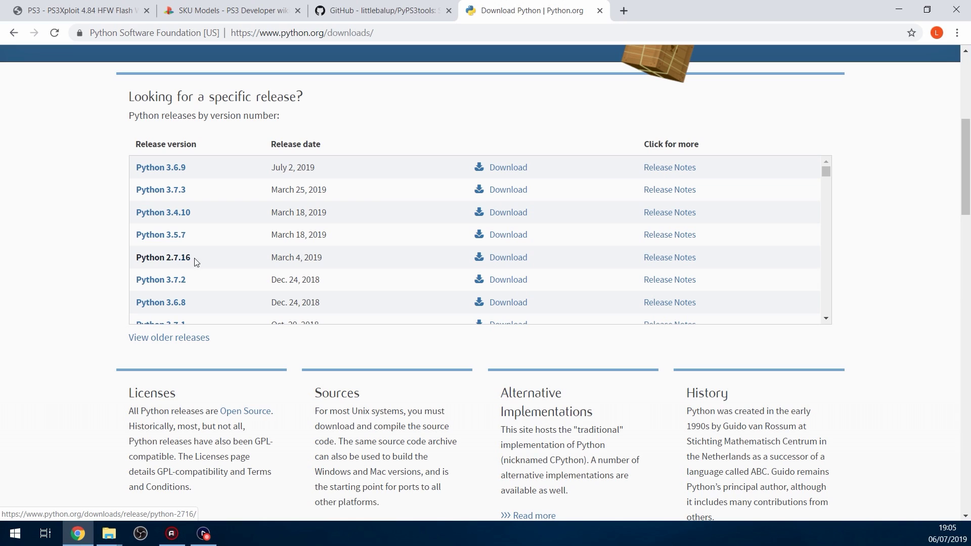
click(510, 259)
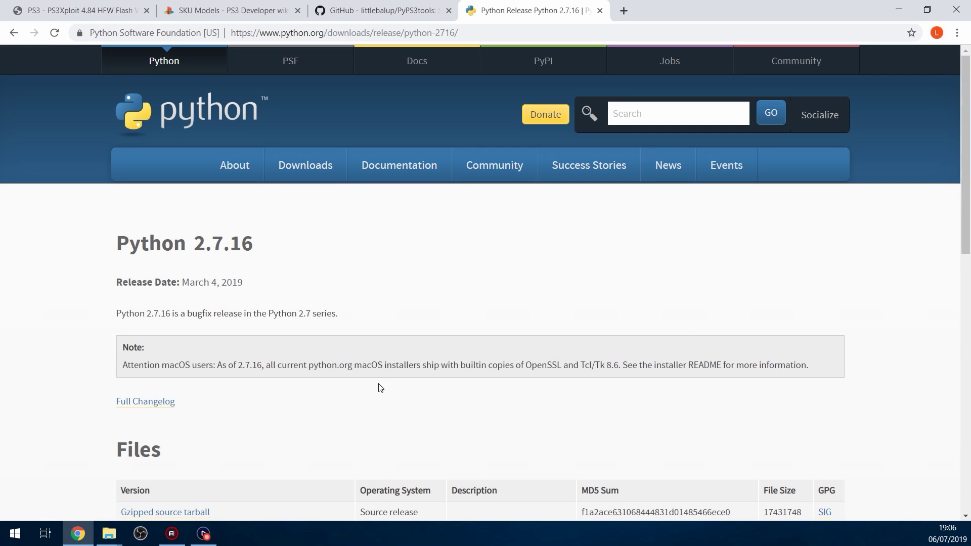
scroll(380, 384, down, 6)
scroll(384, 380, down, 2)
scroll(385, 375, up, 2)
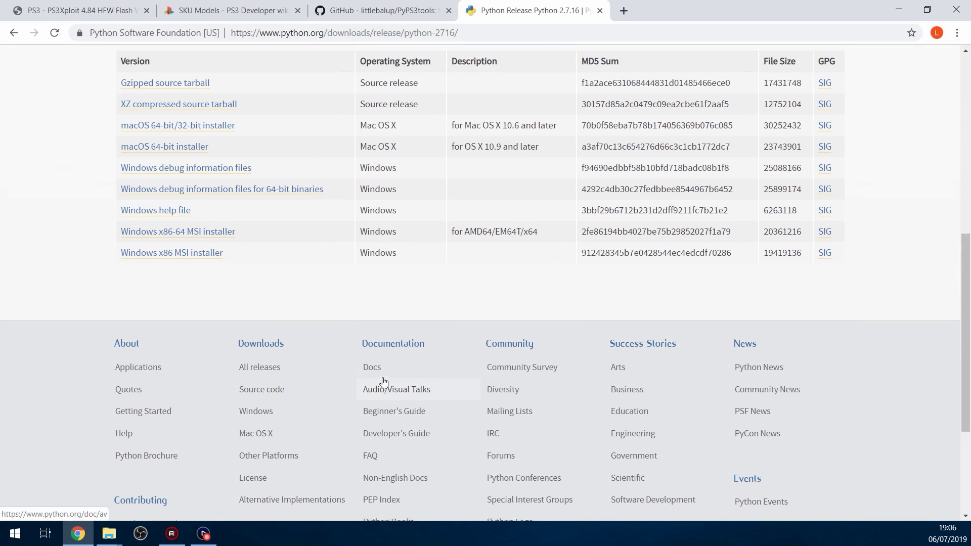
scroll(267, 324, up, 3)
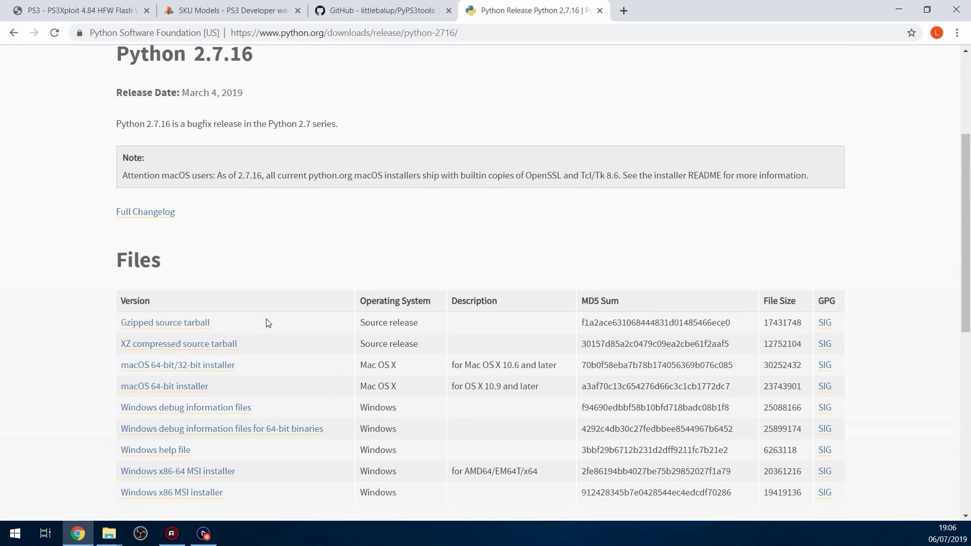
scroll(225, 408, down, 1)
click(227, 409)
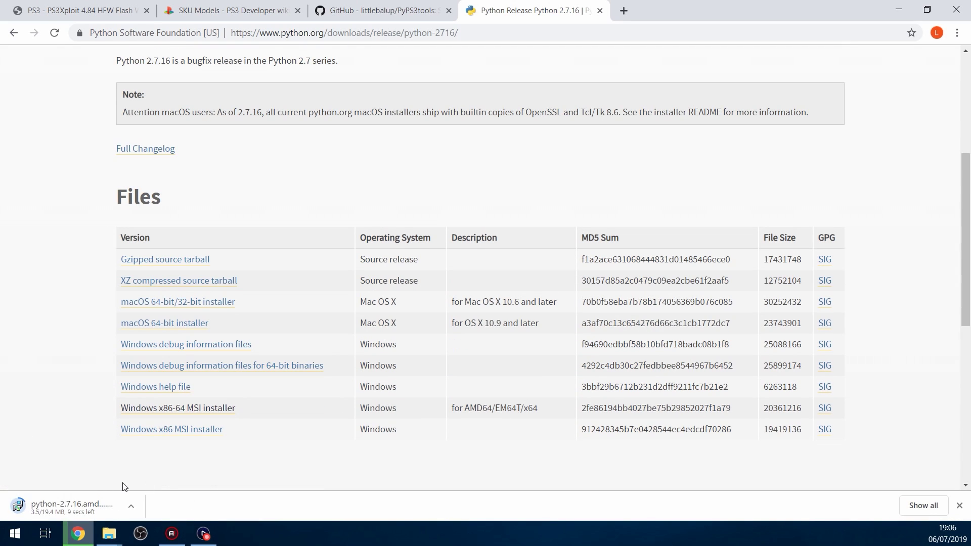
- Run the downloaded Python 2.7.16 (64-bit) installer and proceed through setup with C:\Python27\ as the destination directory
click(98, 510)
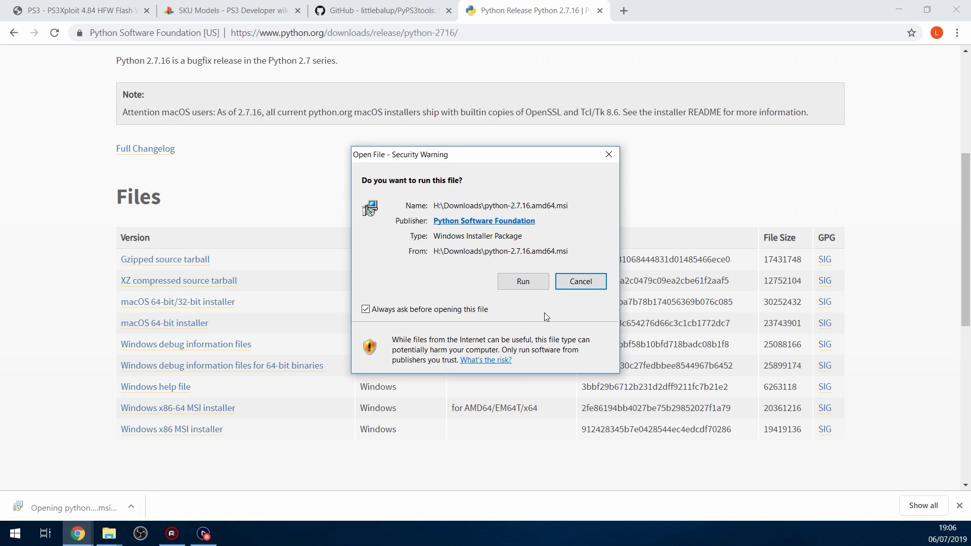
click(521, 282)
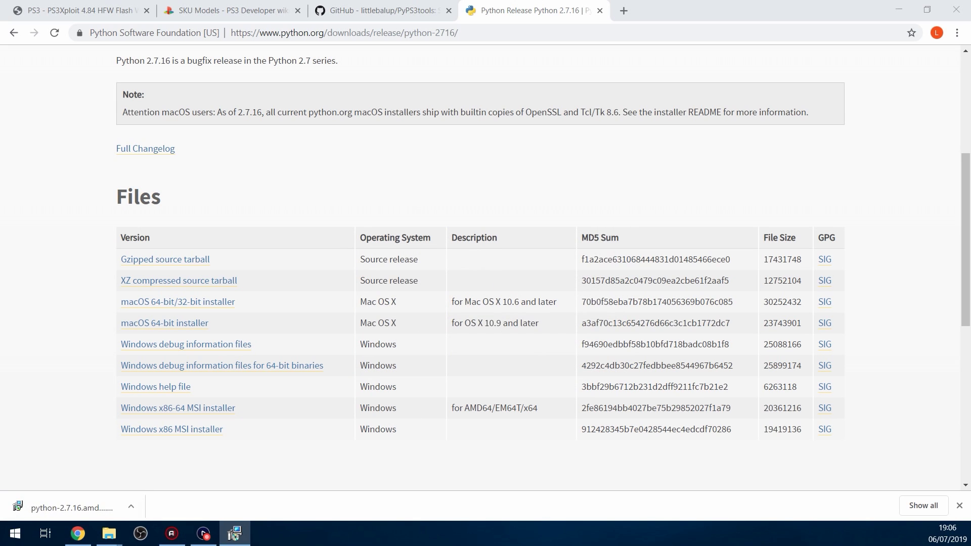
click(780, 392)
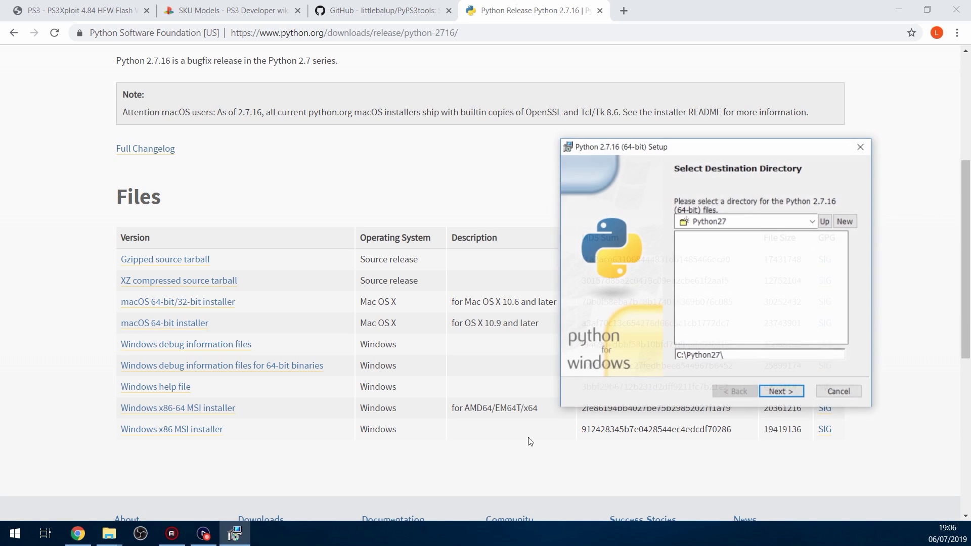
click(783, 391)
click(782, 390)
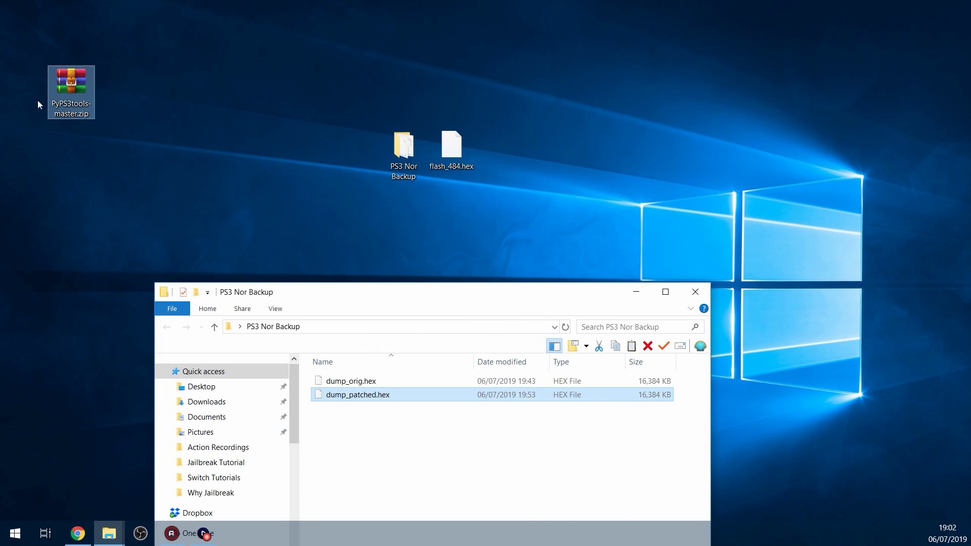
- Place PyPS3tools-master.zip beside flash_484.hex on the desktop and extract its PyPS3tools-master folder to the desktop
drag(55, 102, 298, 163)
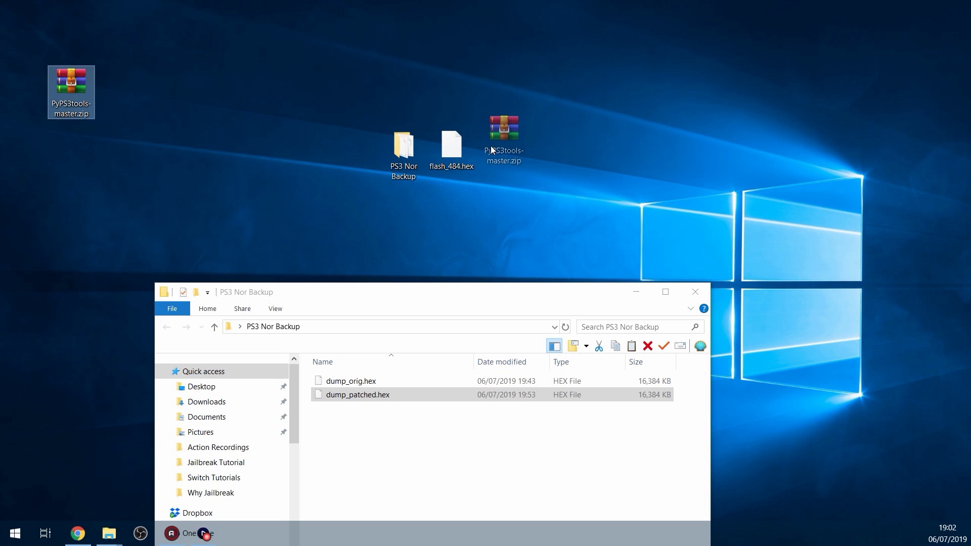
mouse_move(491, 150)
mouse_down()
mouse_move(521, 154)
mouse_move(498, 155)
mouse_up()
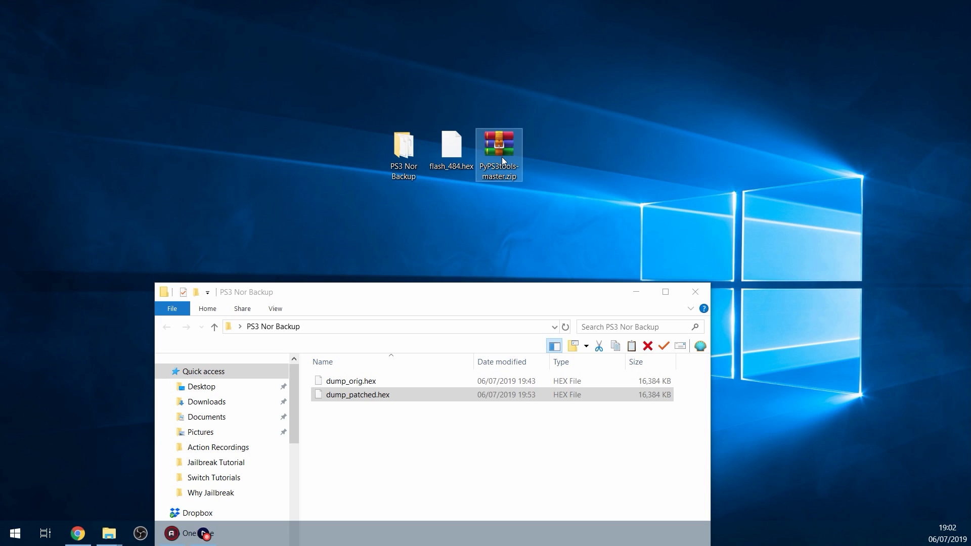
right_click(502, 157)
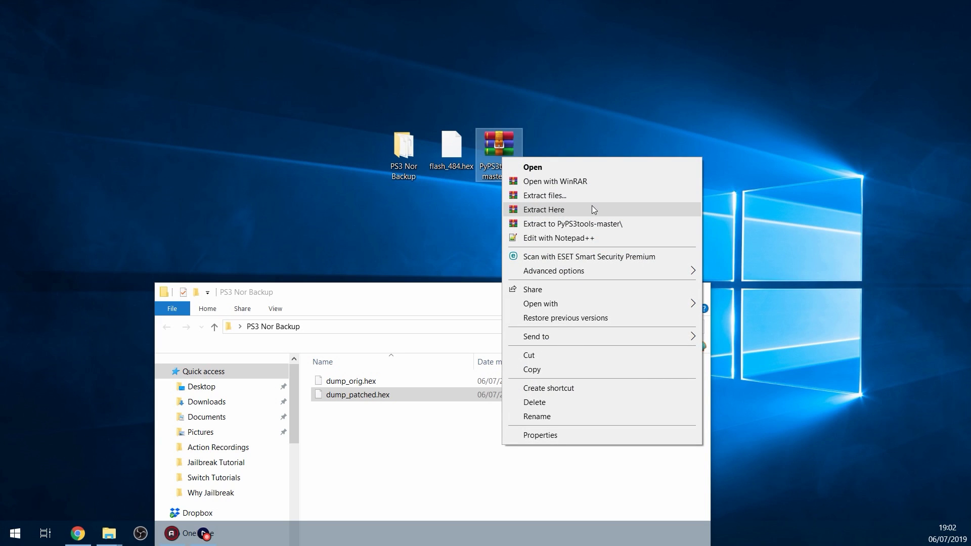
click(546, 168)
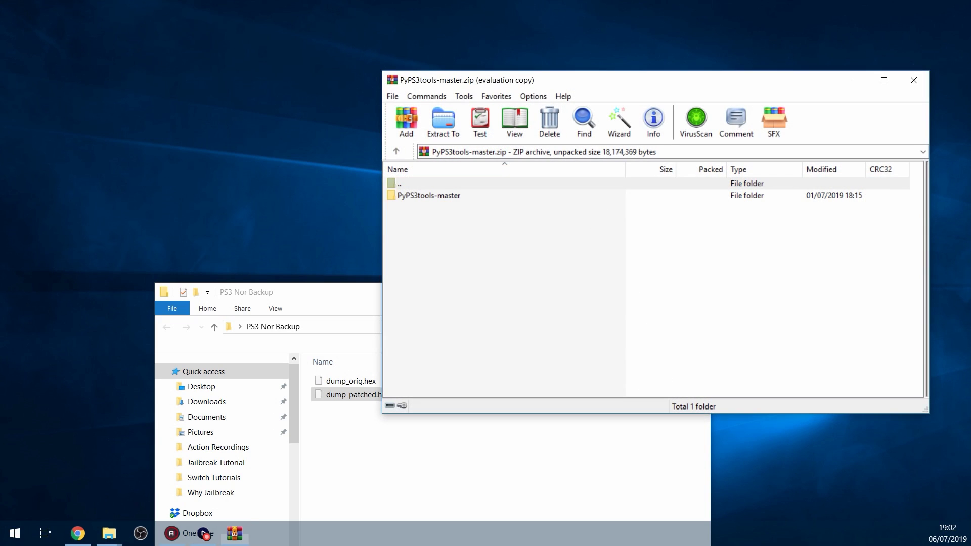
click(432, 197)
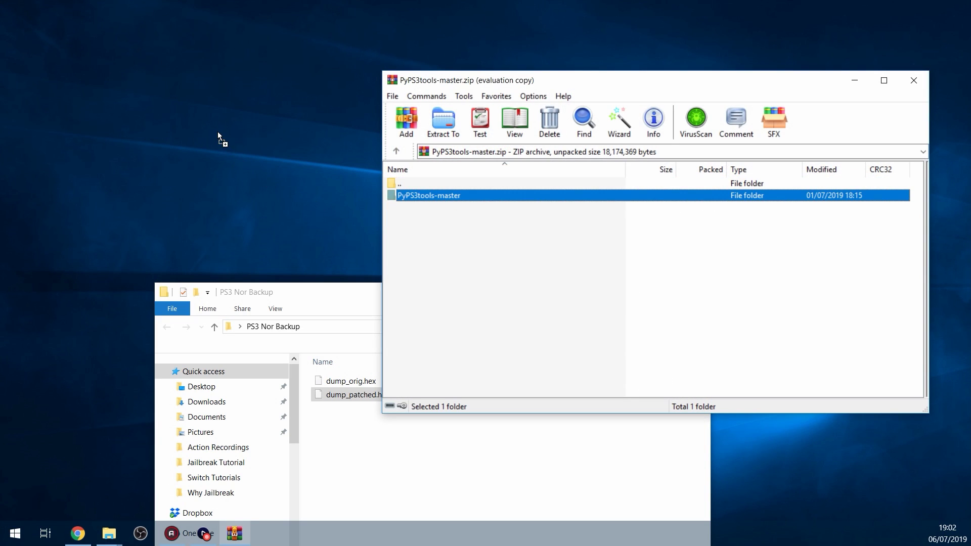
drag(218, 131, 218, 132)
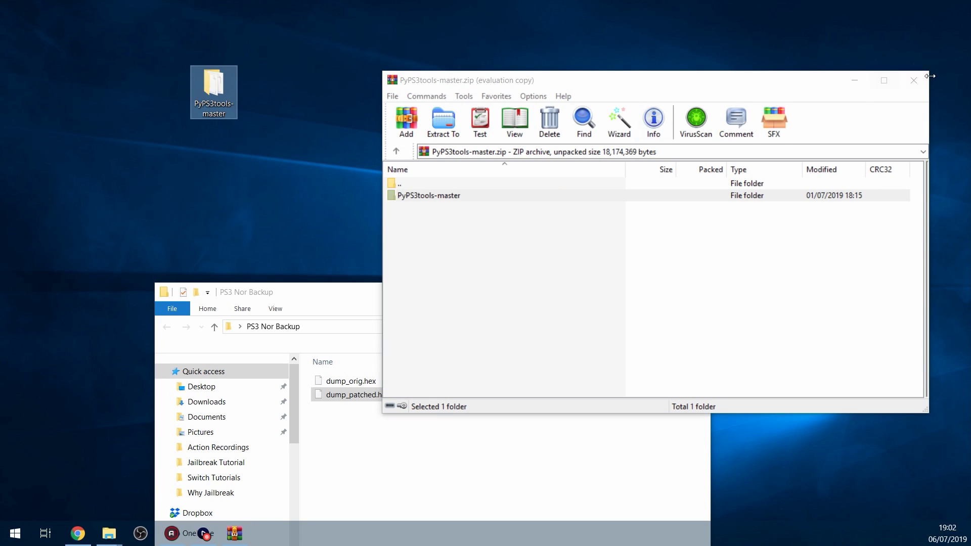
click(914, 80)
drag(215, 89, 319, 154)
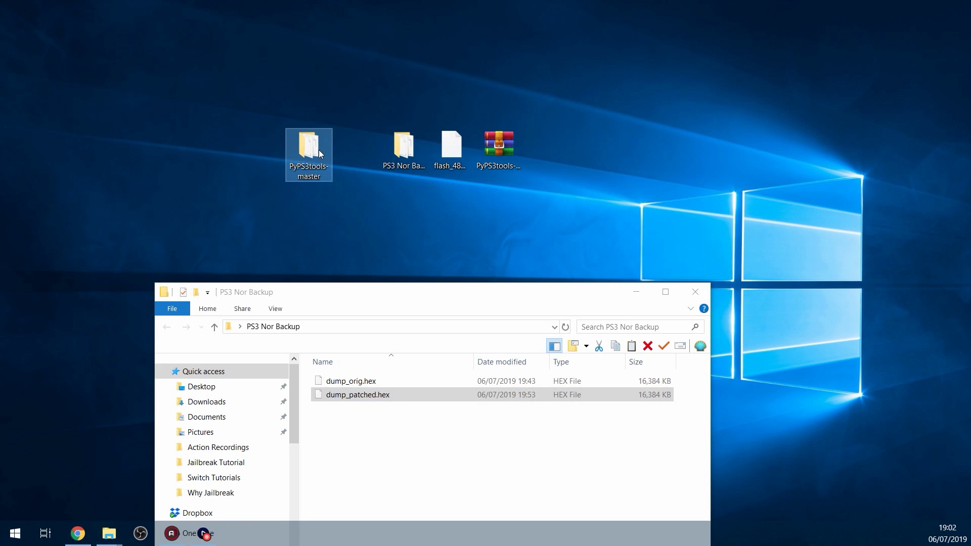
- Open the PyPS3checker folder inside the extracted PyPS3tools-master folder
double_click(319, 155)
click(278, 102)
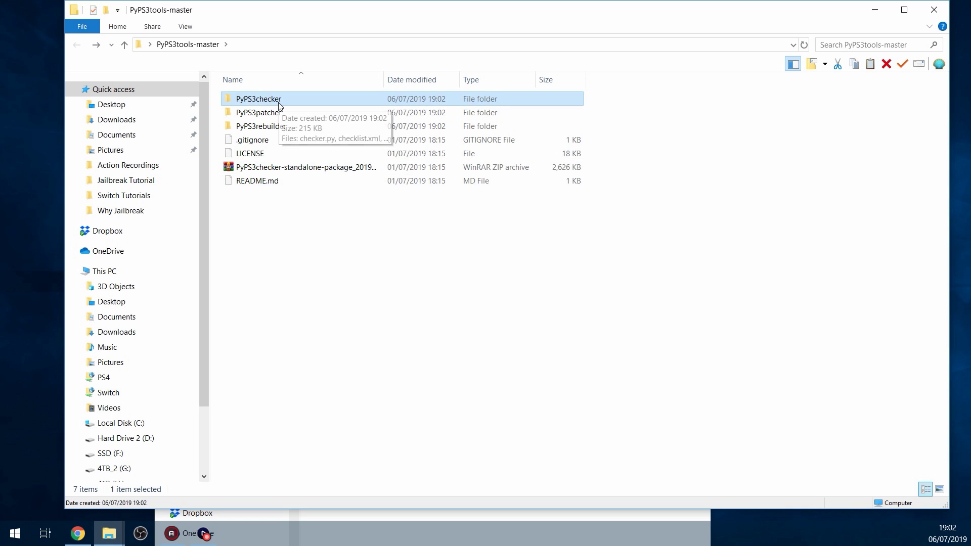
double_click(279, 106)
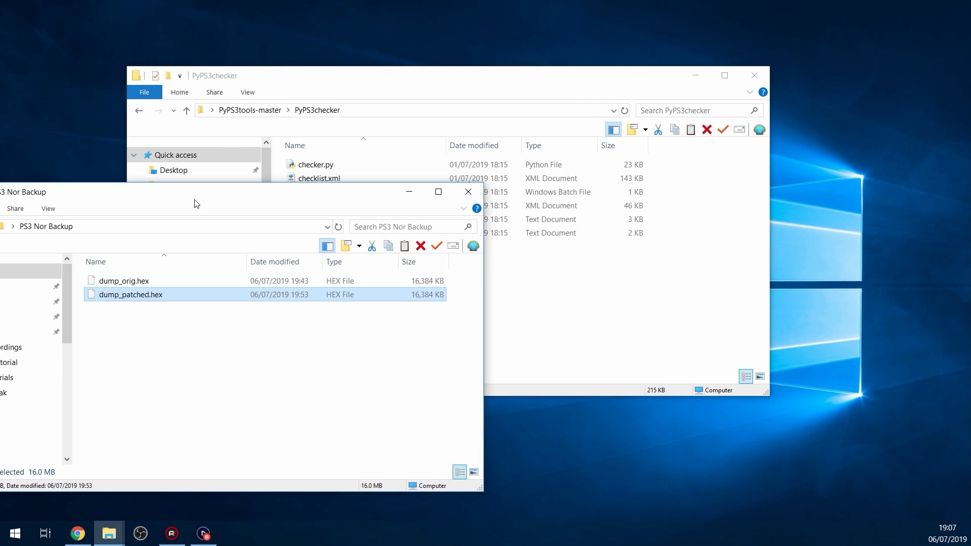
- Arrange the PS3 Nor Backup and PyPS3checker windows side by side and copy dump_patched.hex into the PyPS3checker folder
drag(196, 204, 642, 118)
drag(455, 82, 378, 87)
click(734, 111)
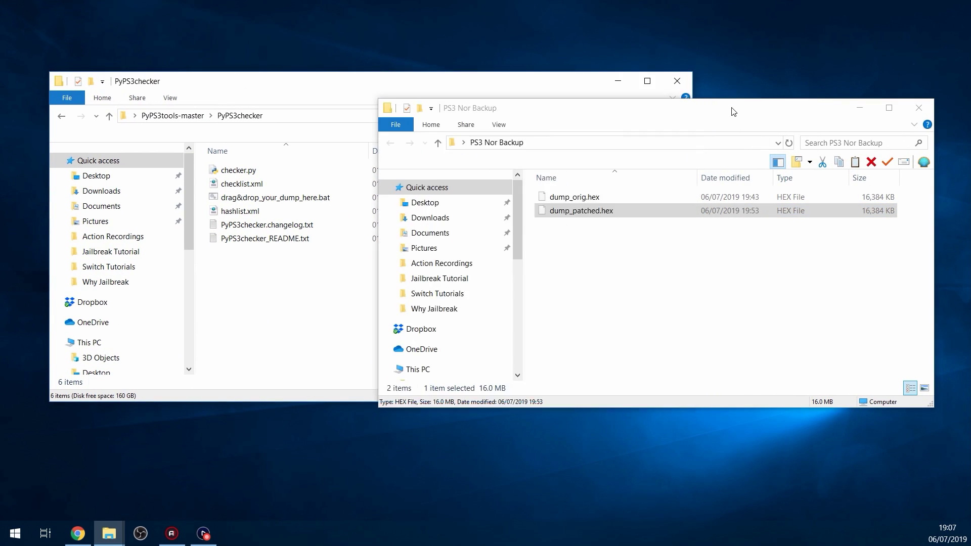
drag(734, 111, 754, 105)
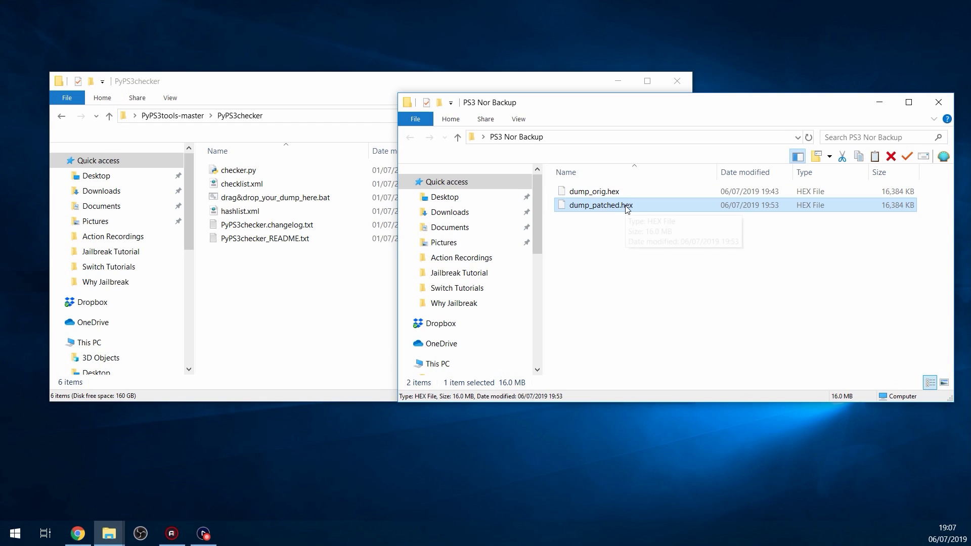
drag(627, 210, 237, 289)
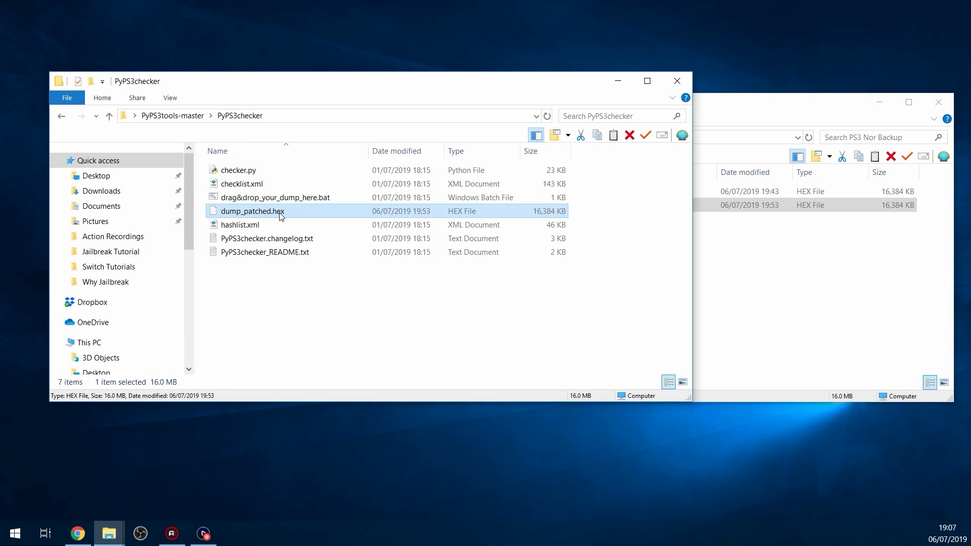
- Check dump_patched.hex with drag&drop_your_dump_here.bat, review the check, danger and warning totals, and close the launcher
drag(282, 216, 309, 203)
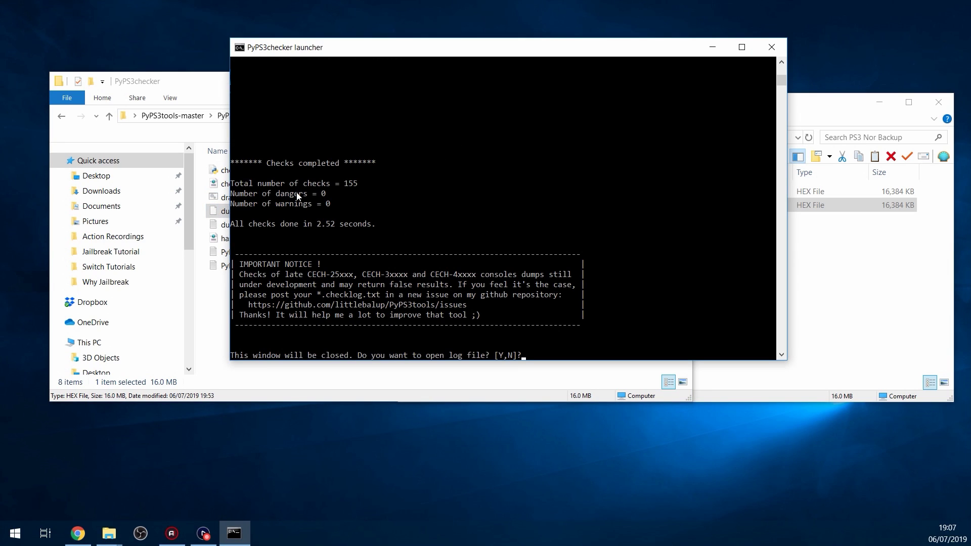
drag(340, 183, 371, 185)
drag(312, 194, 365, 205)
click(369, 225)
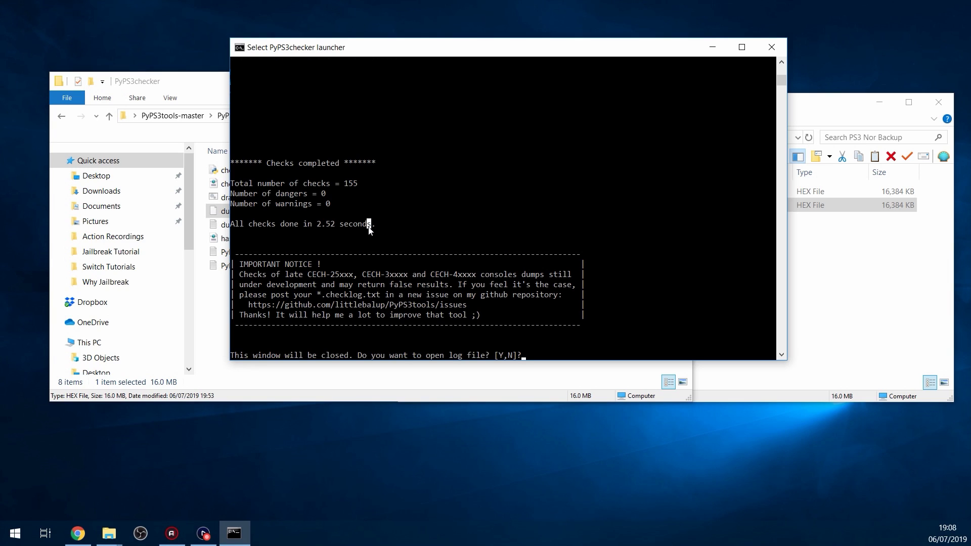
click(772, 47)
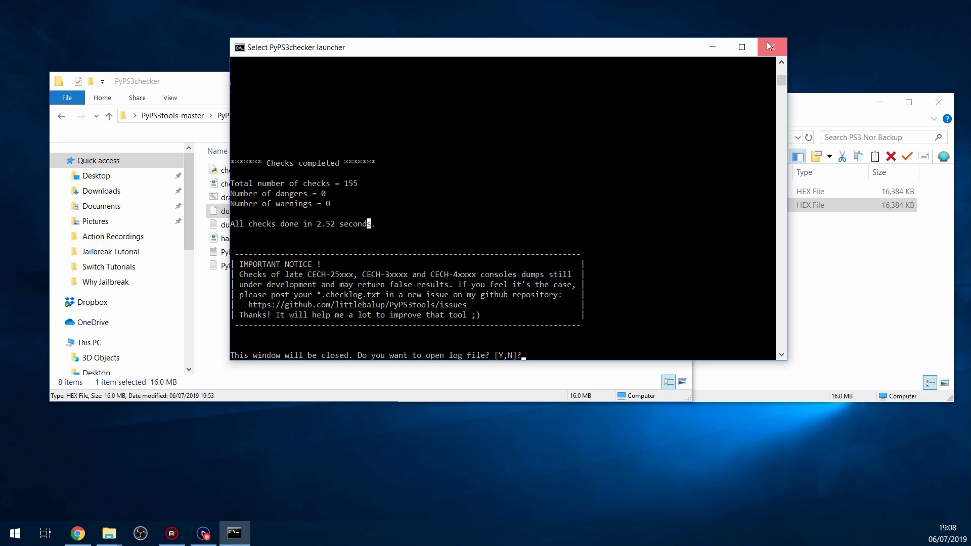
- Close the PyPS3checker folder window and keep the PS3 Nor Backup window open on the desktop
click(758, 296)
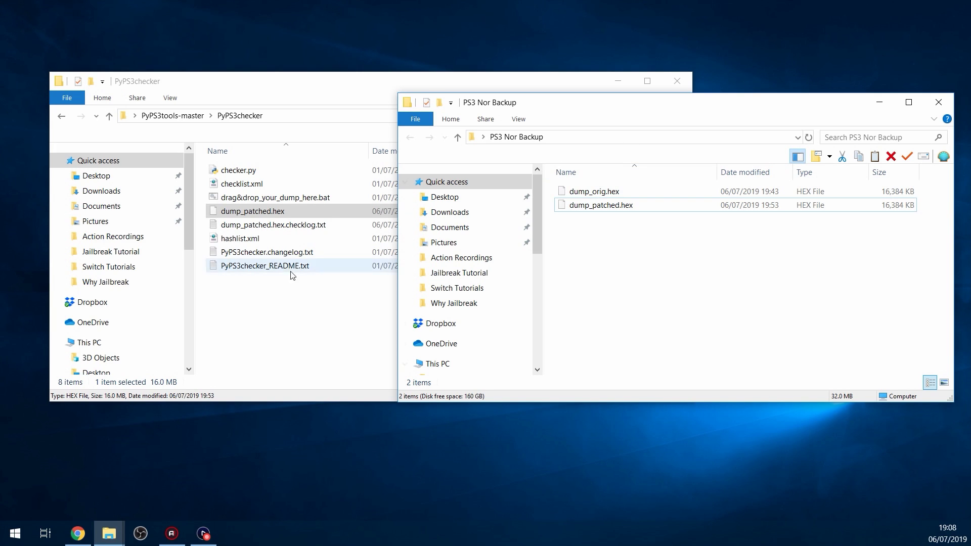
drag(830, 110, 779, 141)
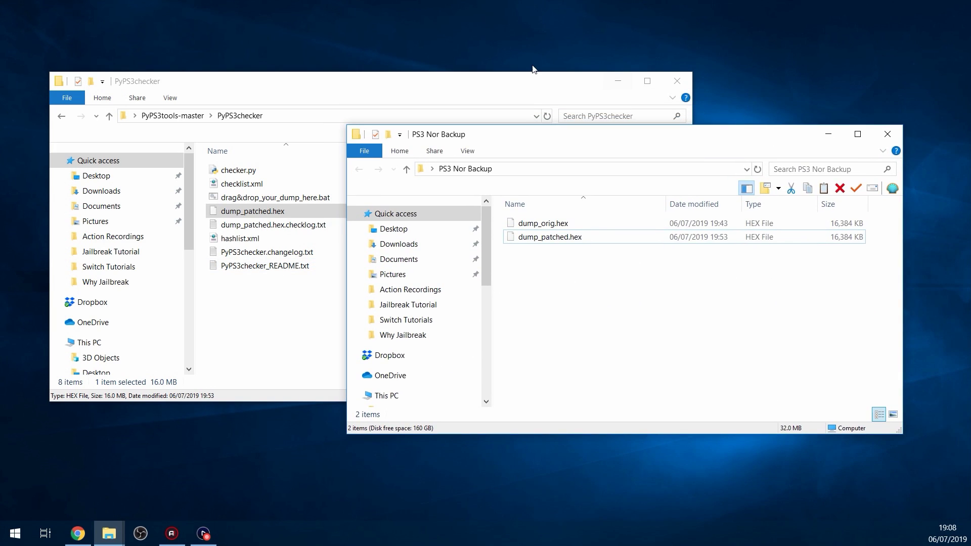
drag(532, 80, 635, 110)
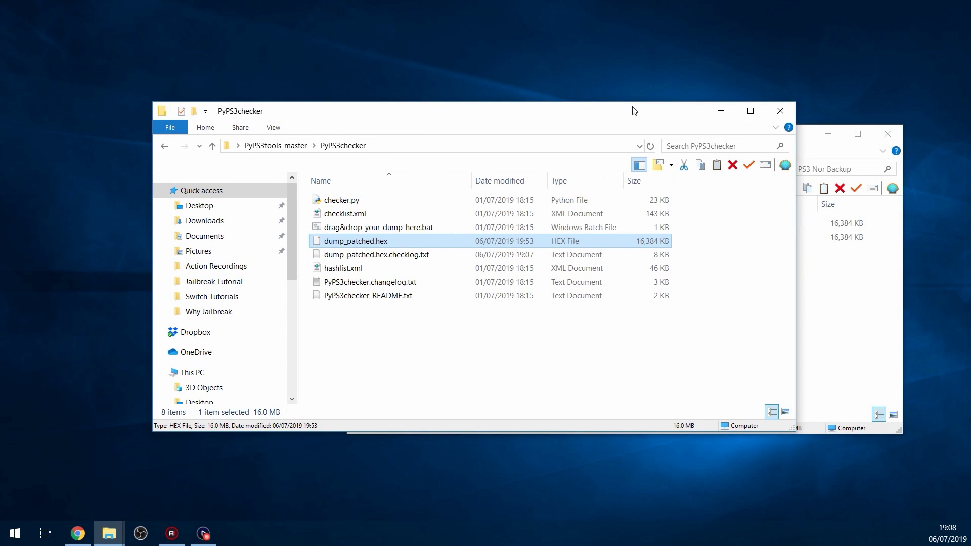
click(769, 112)
drag(685, 136, 512, 168)
- Bring up the USB (I:) drive window and permanently delete dump.hex and flash_484.hex from it
mouse_move(108, 533)
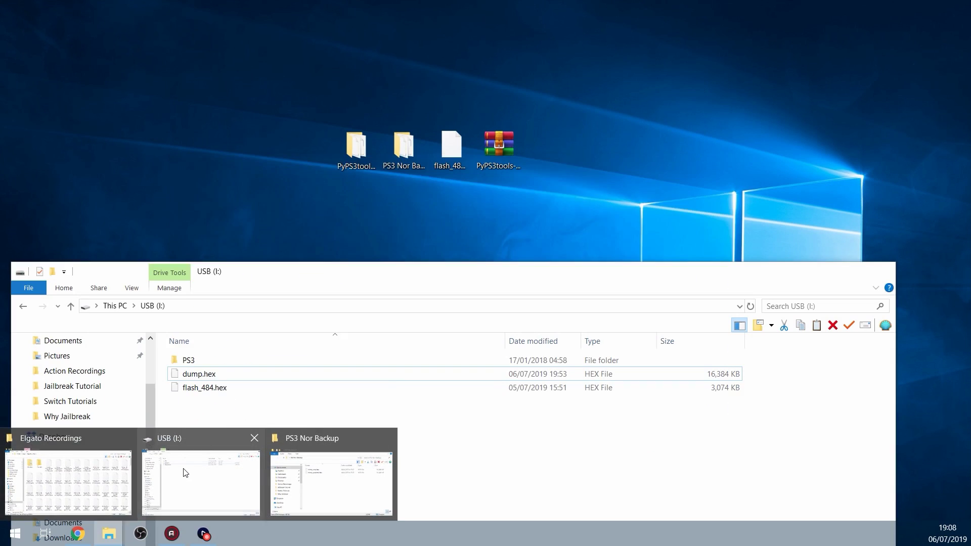
click(185, 473)
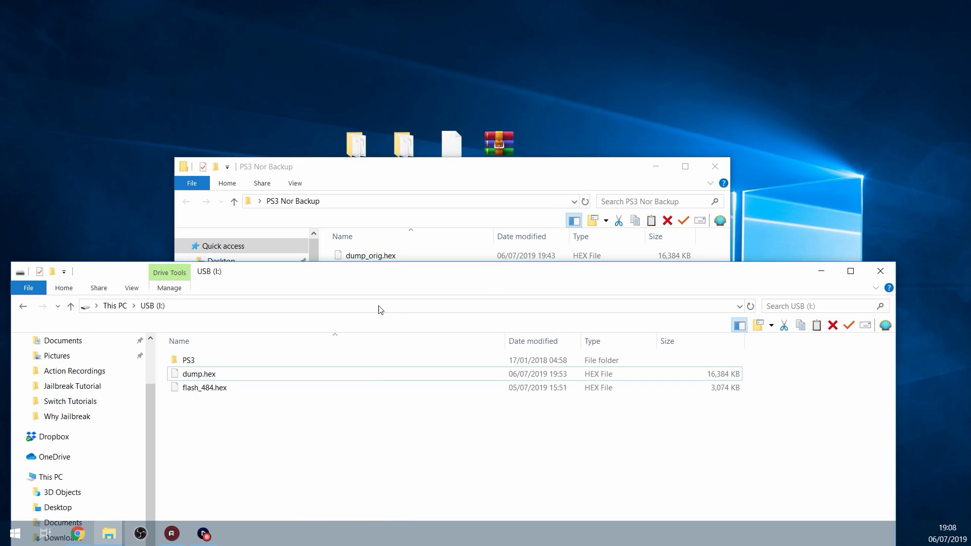
drag(394, 273, 427, 113)
drag(269, 268, 331, 210)
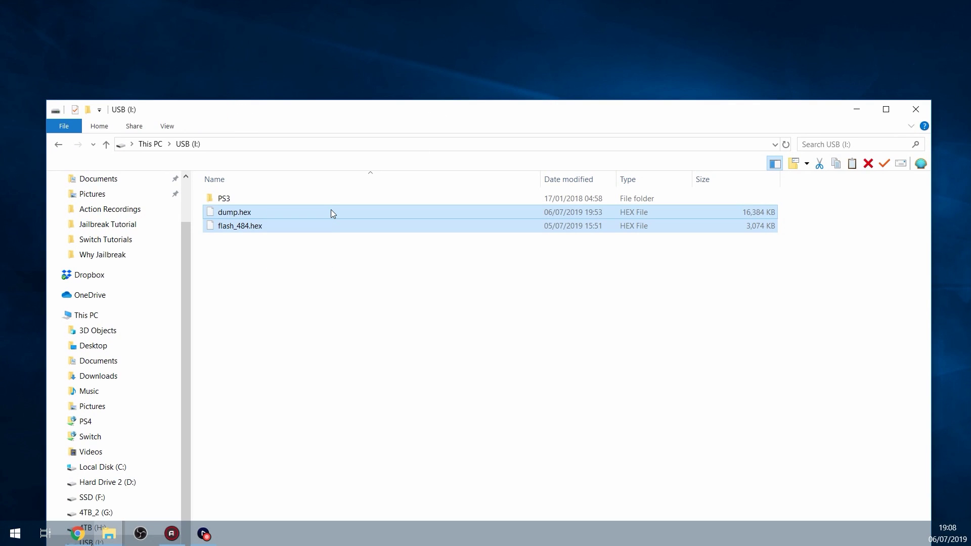
key(shift+Delete)
key(Return)
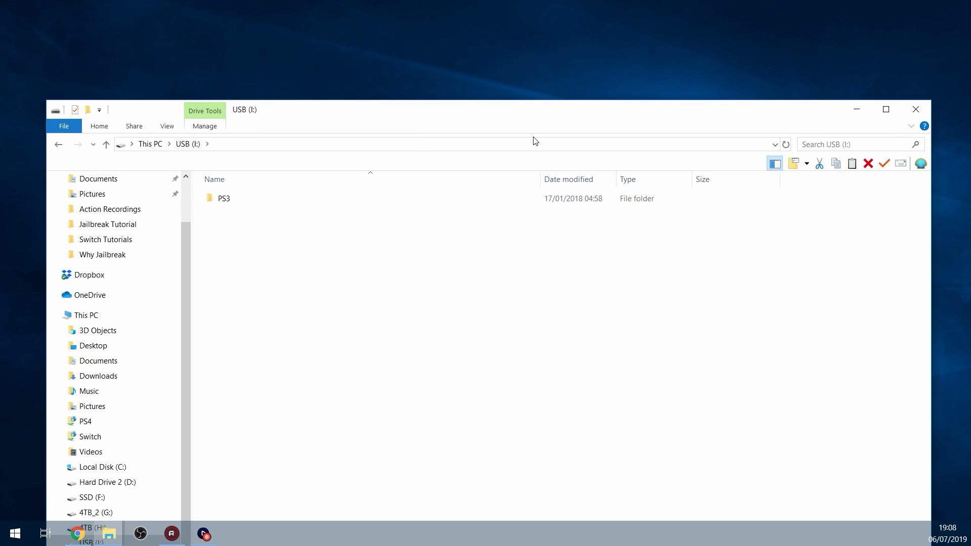
- Permanently delete PS3UPDAT.PUP from the PS3\UPDATE folder on the USB (I:) drive
drag(506, 113, 485, 183)
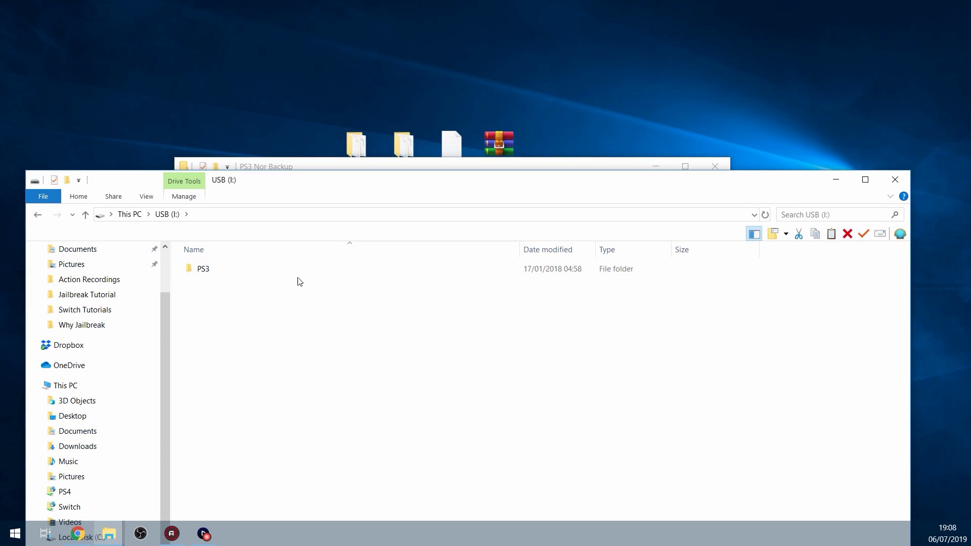
double_click(256, 269)
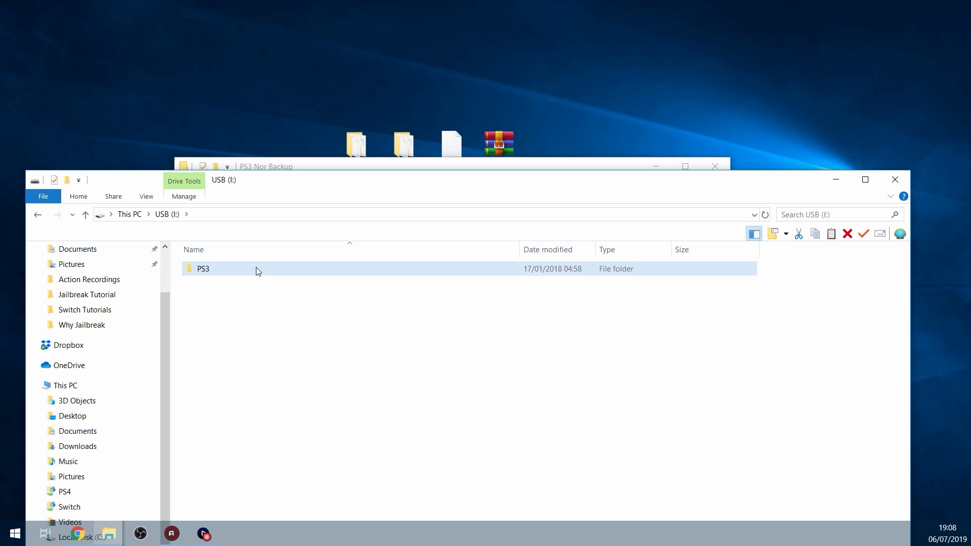
double_click(251, 270)
click(313, 269)
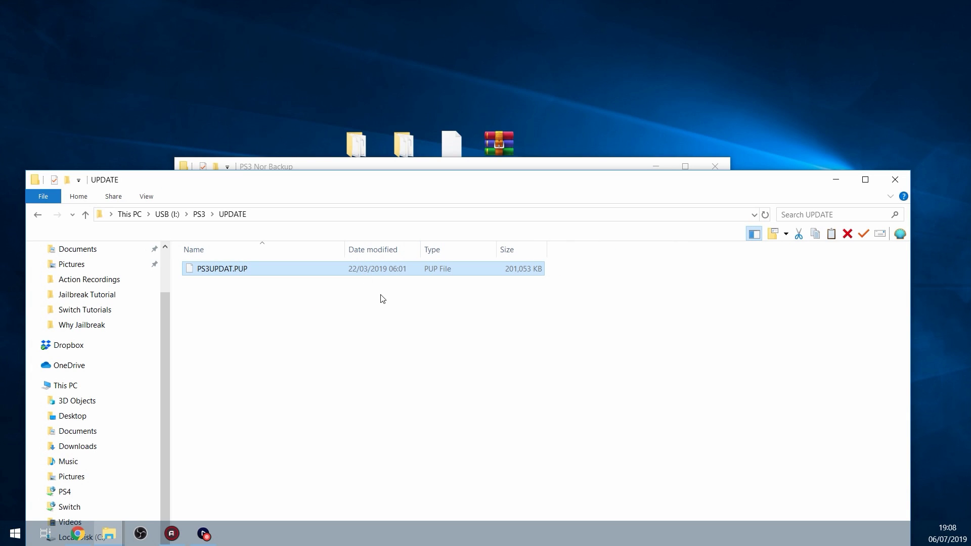
key(shift+Delete)
key(Return)
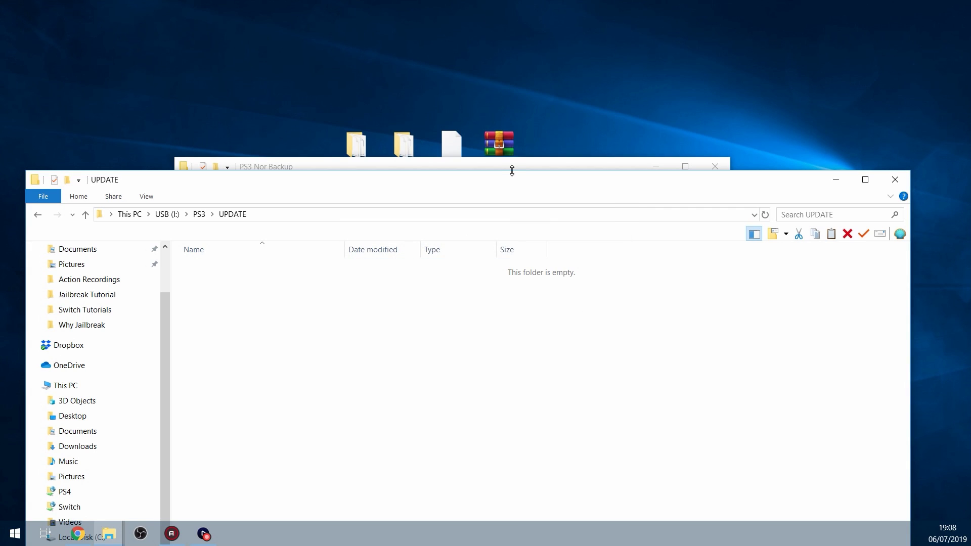
- Switch to Chrome and open the 4.84 HFW Flash Dumper/Writer Official Thread from the ps3xploit.com home page
drag(508, 188, 518, 216)
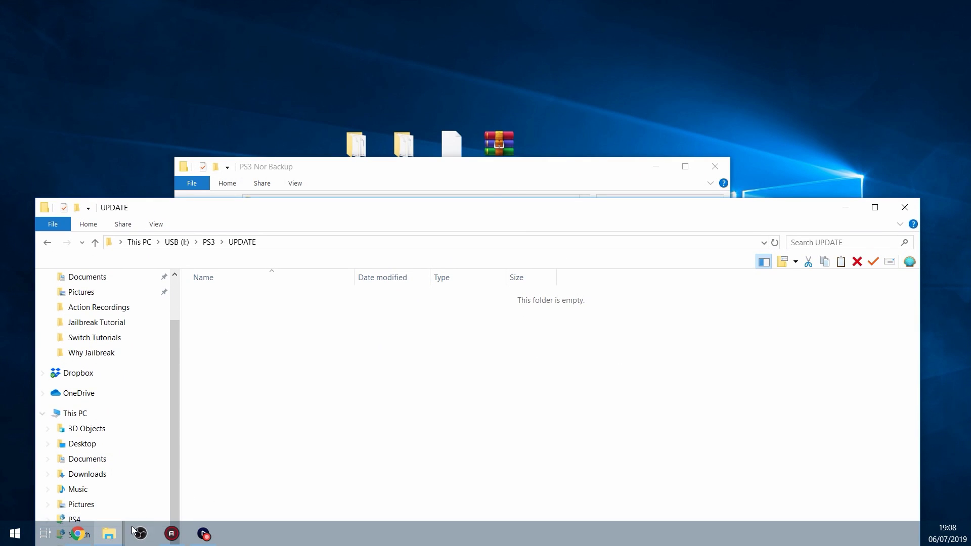
click(78, 534)
key(ctrl+1)
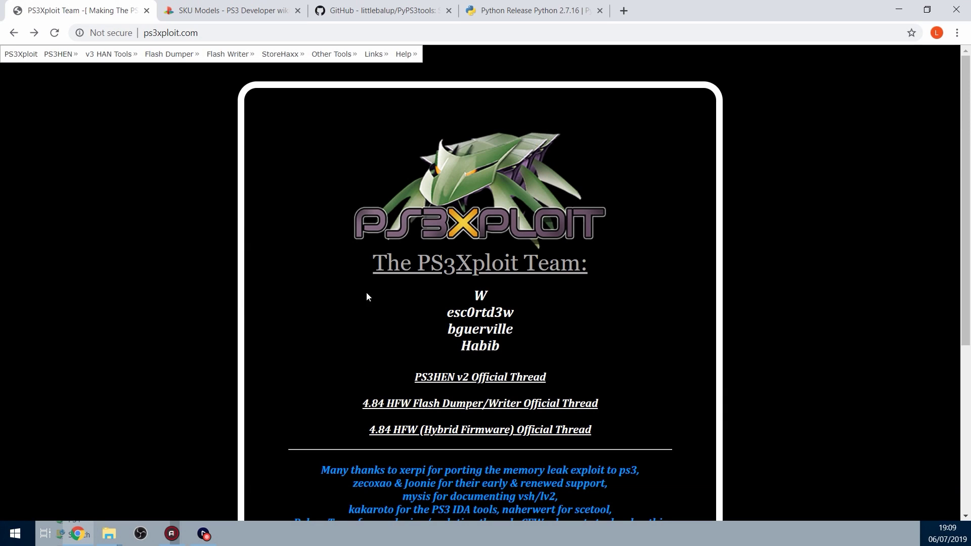
scroll(372, 296, down, 3)
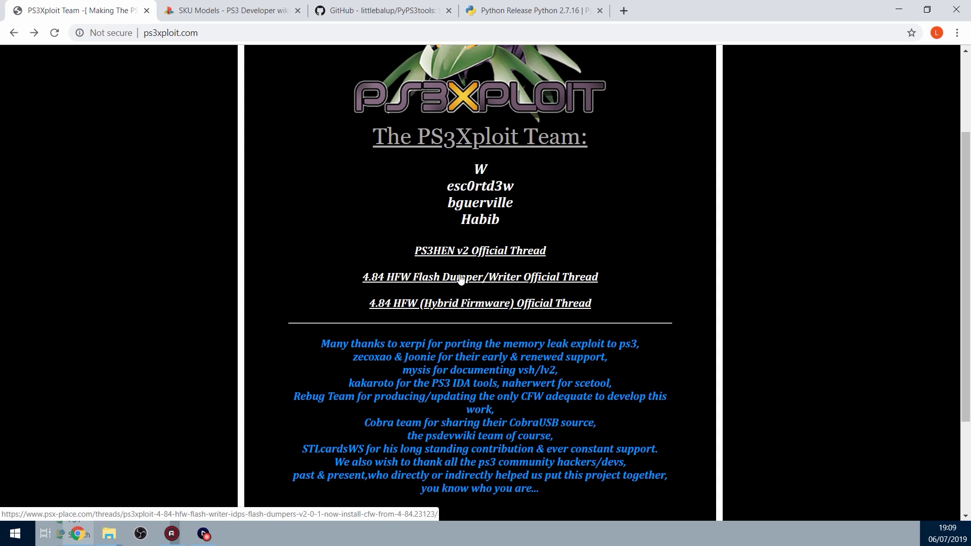
click(521, 278)
scroll(377, 279, down, 6)
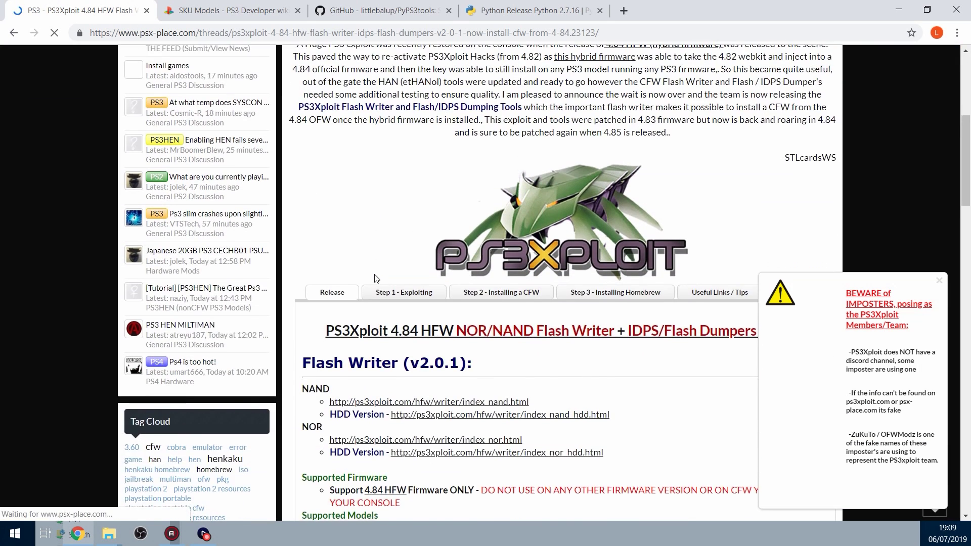
- Show the Step 2 - Installing a CFW section of the thread and read the instructions and CFW options link
scroll(377, 278, down, 3)
scroll(456, 253, up, 2)
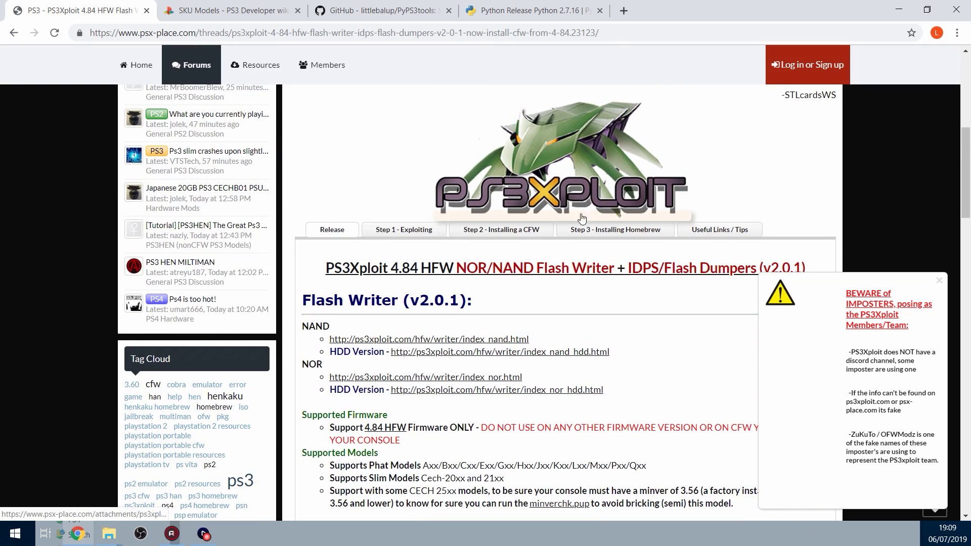
click(514, 233)
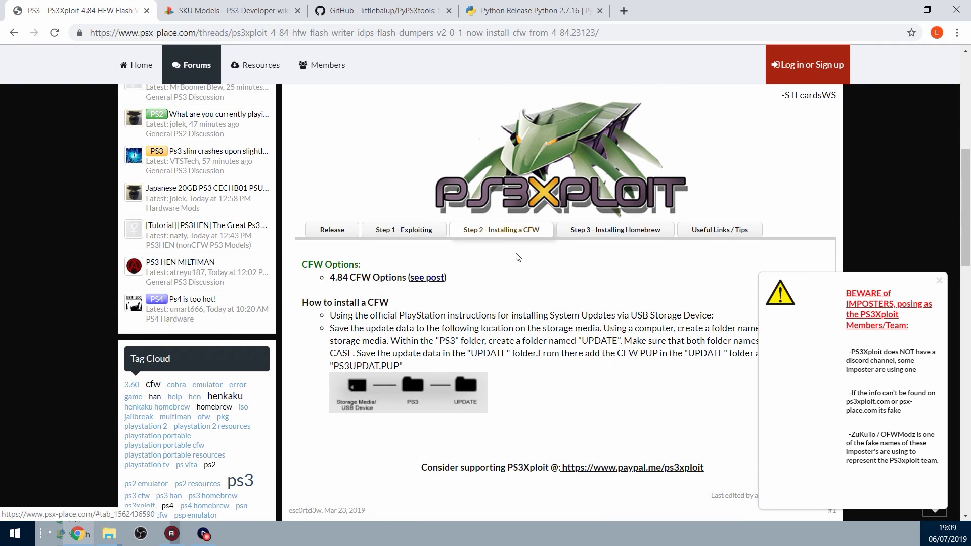
scroll(427, 217, down, 1)
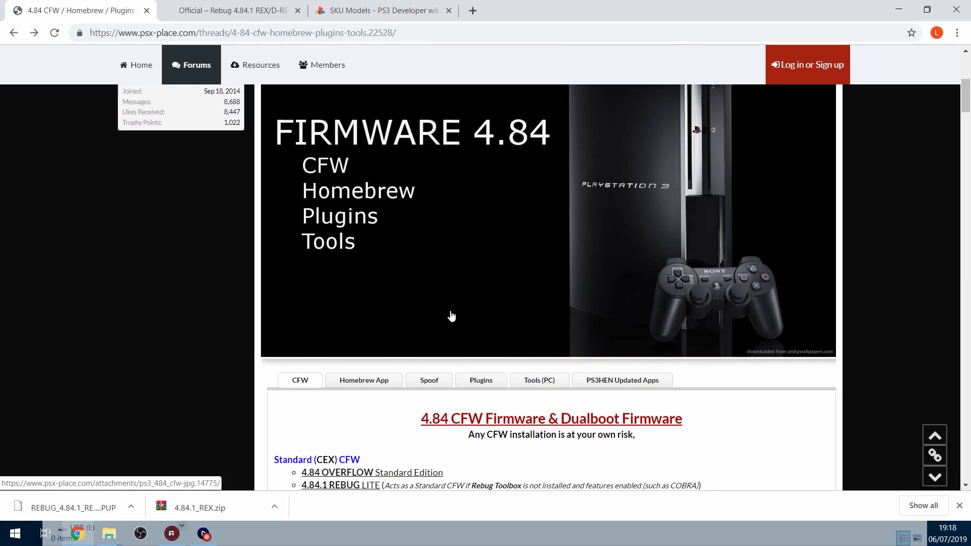
- Examine the 4.84 CFW list on the psx-place thread, comparing the Standard, Cobra and REBUG REX firmware options
scroll(452, 316, down, 2)
scroll(452, 317, down, 5)
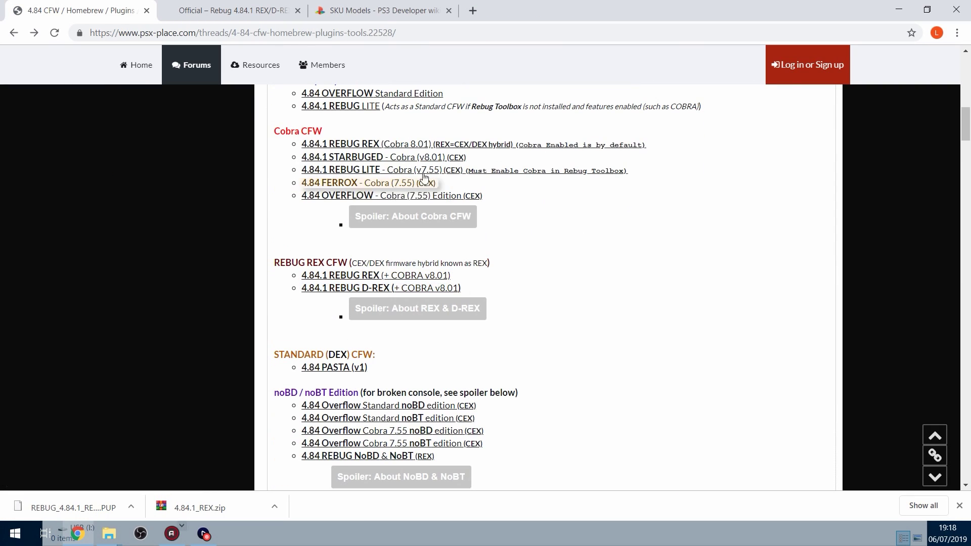
scroll(504, 339, up, 1)
scroll(504, 339, up, 1)
scroll(503, 343, down, 2)
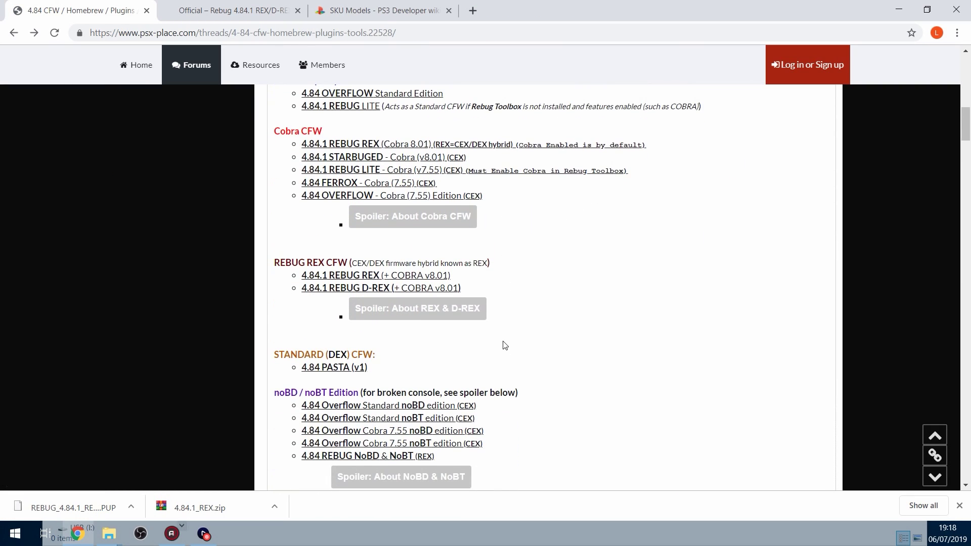
scroll(503, 343, up, 1)
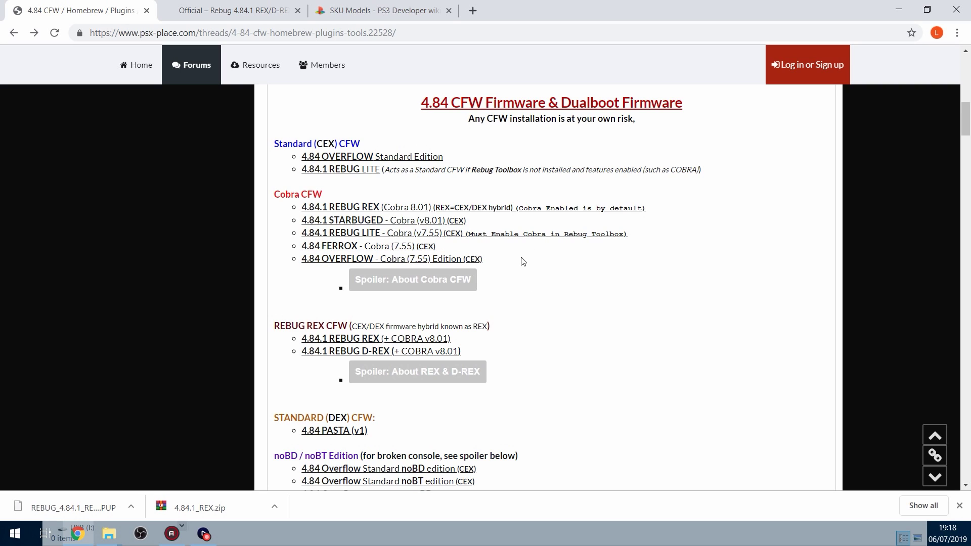
scroll(506, 271, down, 1)
scroll(501, 291, up, 1)
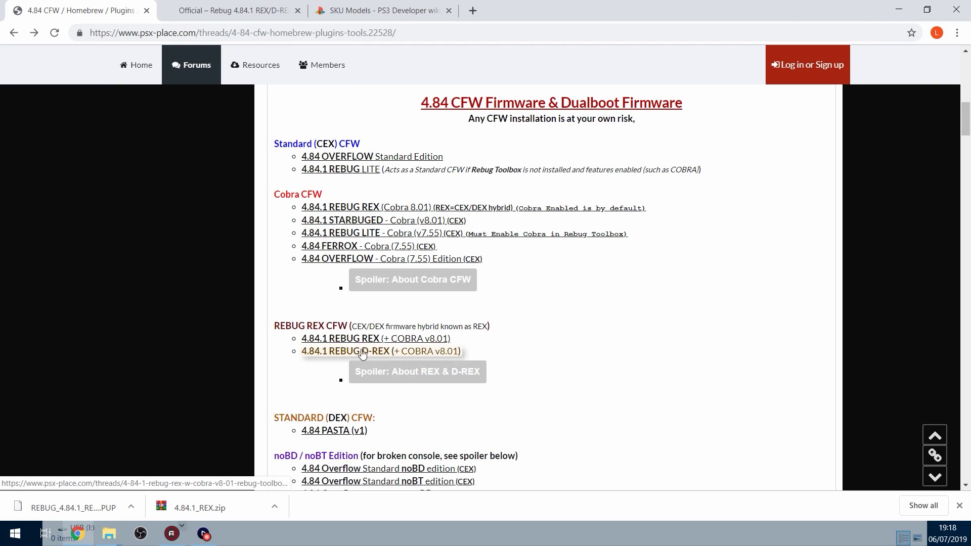
- Download REBUG 4.84.1 REX EDITION from the rebug.me page and minimize the browser
click(202, 7)
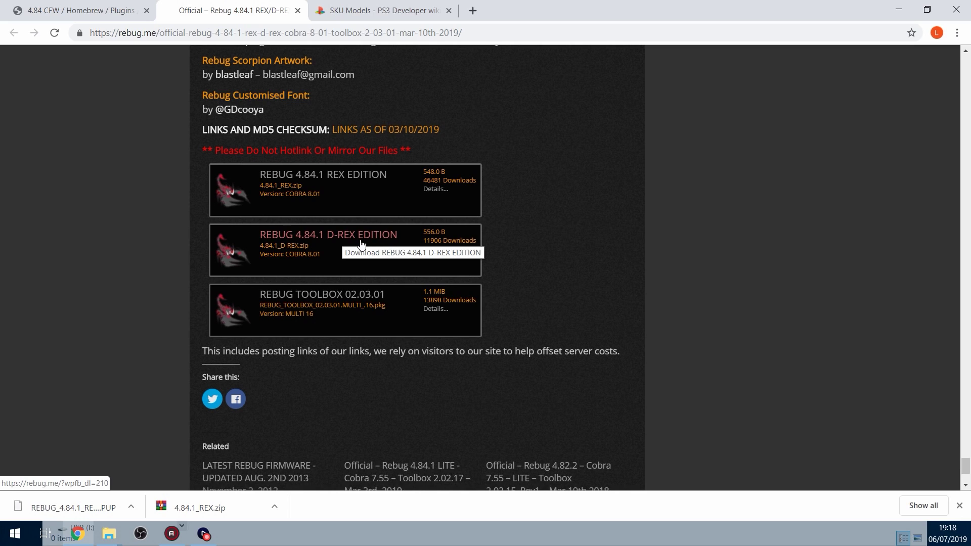
click(327, 176)
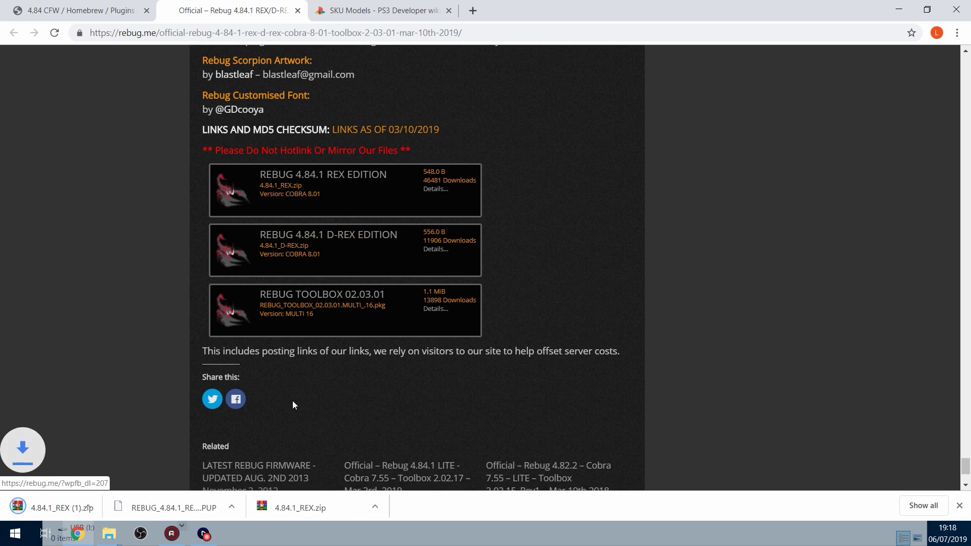
click(897, 7)
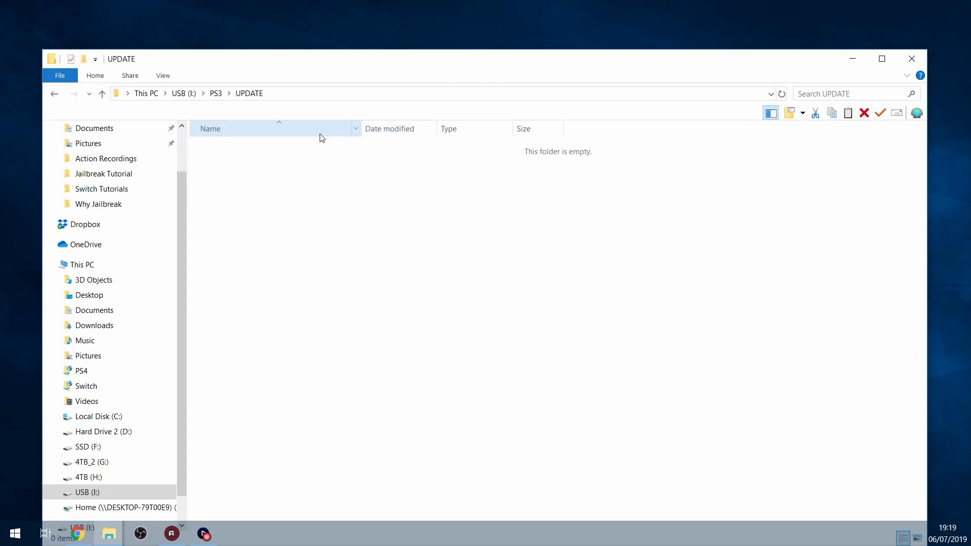
- Open the 4.84.1_REX zip on the desktop, view its 4.84.1_REX.txt file, and close both the text and the archive
click(849, 60)
double_click(256, 88)
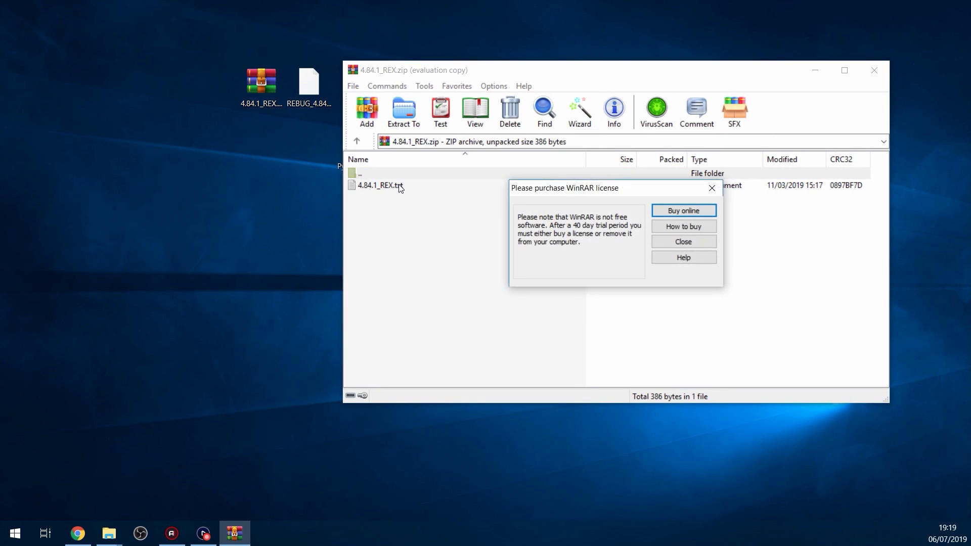
key(Escape)
double_click(400, 186)
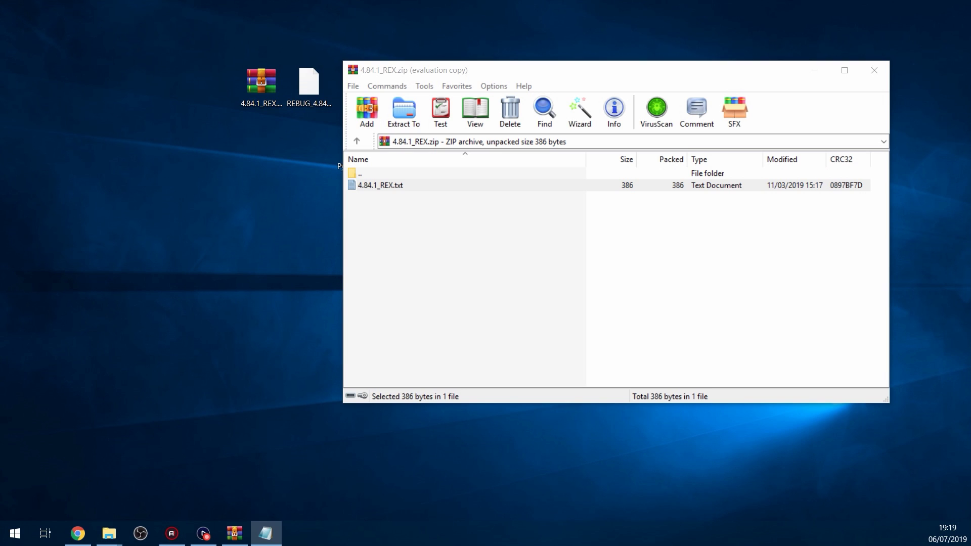
key(alt+F4)
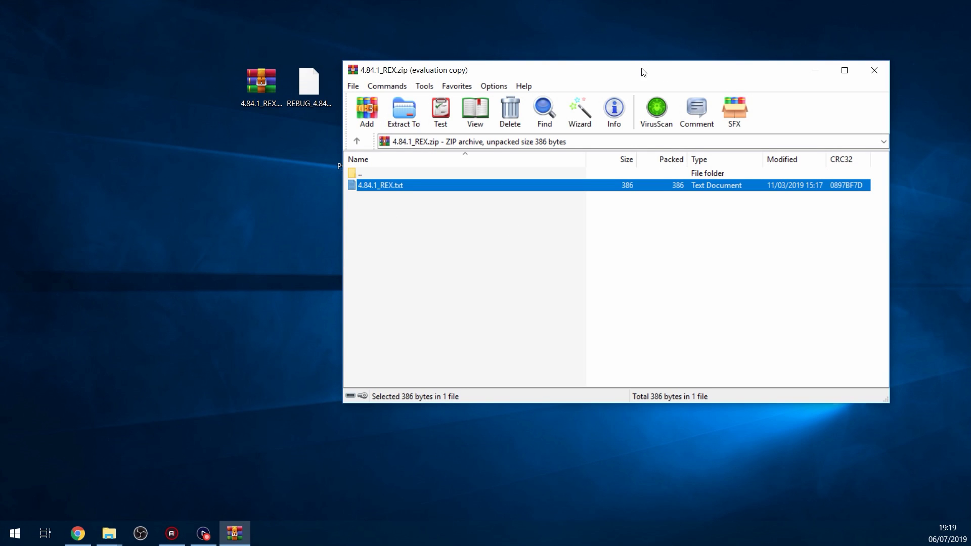
mouse_move(643, 72)
mouse_down()
mouse_move(654, 100)
mouse_move(626, 67)
mouse_up()
click(858, 66)
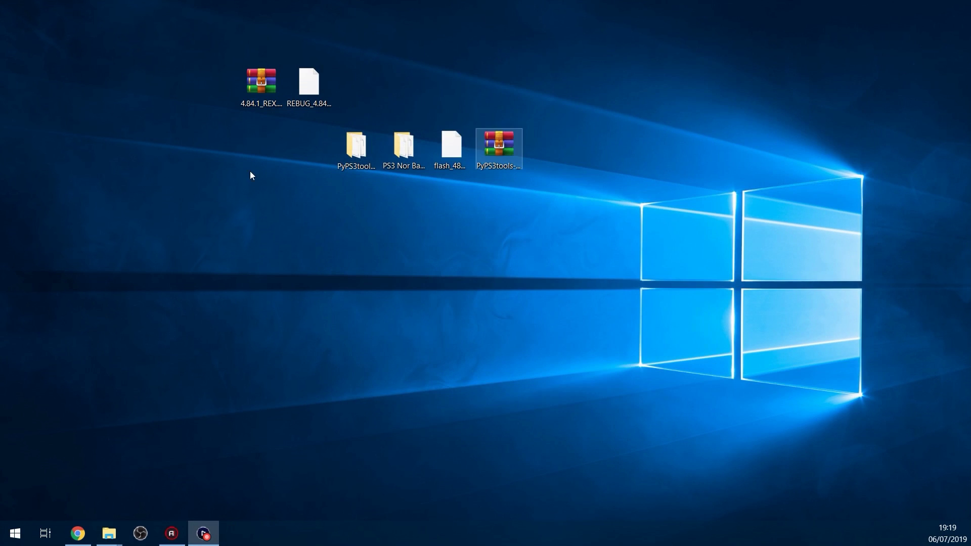
- Copy the REBUG 4.84.1 REX PUP file from the desktop into the PS3\UPDATE folder on the USB (I:) drive
click(309, 99)
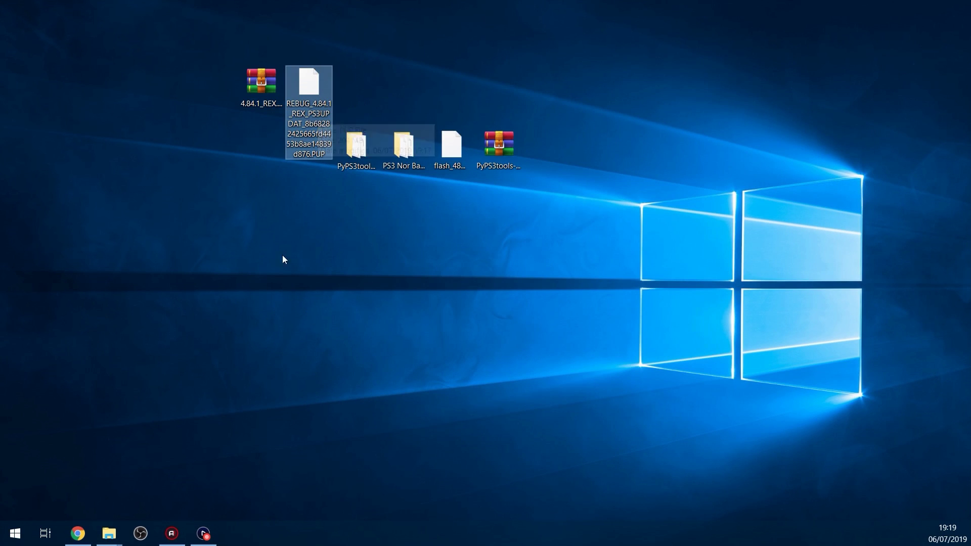
click(110, 536)
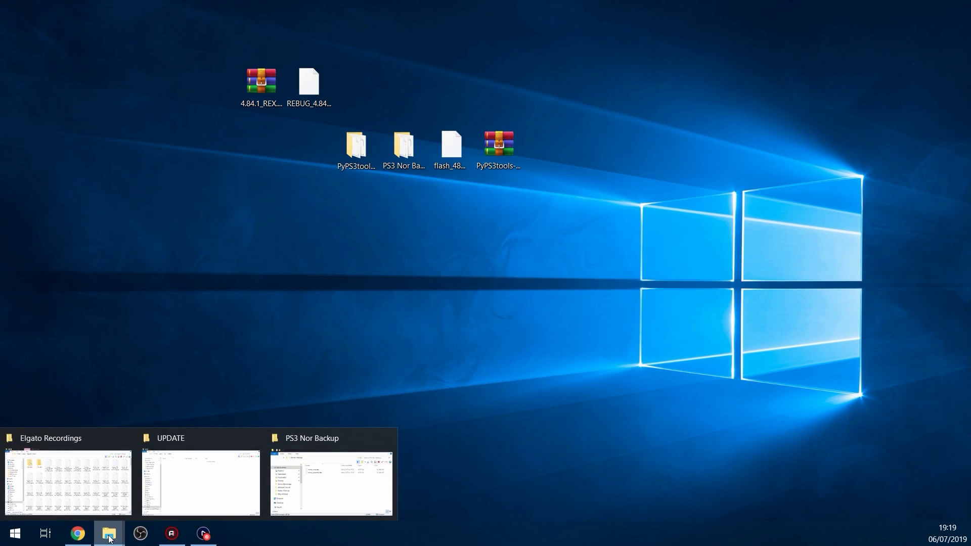
click(181, 471)
drag(413, 80, 399, 178)
drag(318, 87, 330, 304)
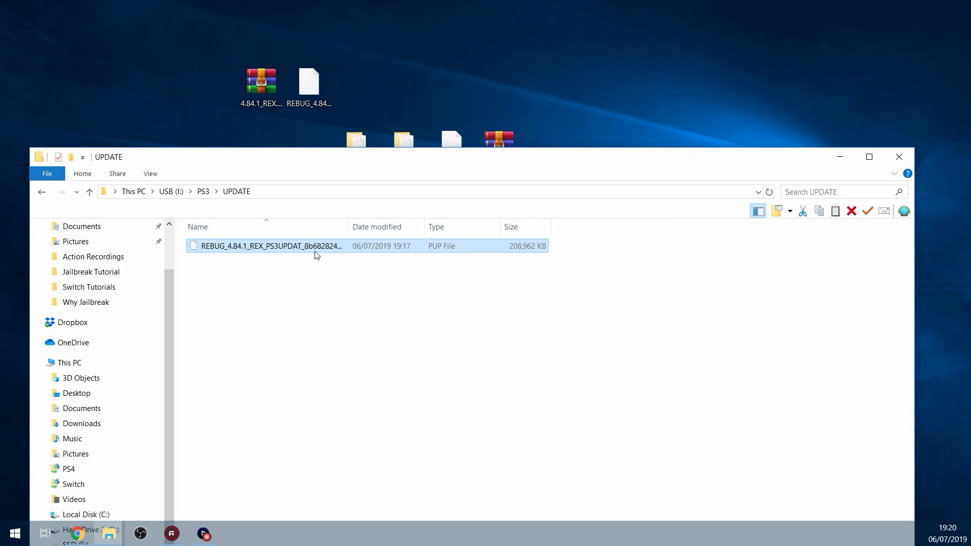
- Rename the copied REBUG firmware file as PS3UPDAT.PUP and return to the root of the USB (I:) drive
right_click(328, 248)
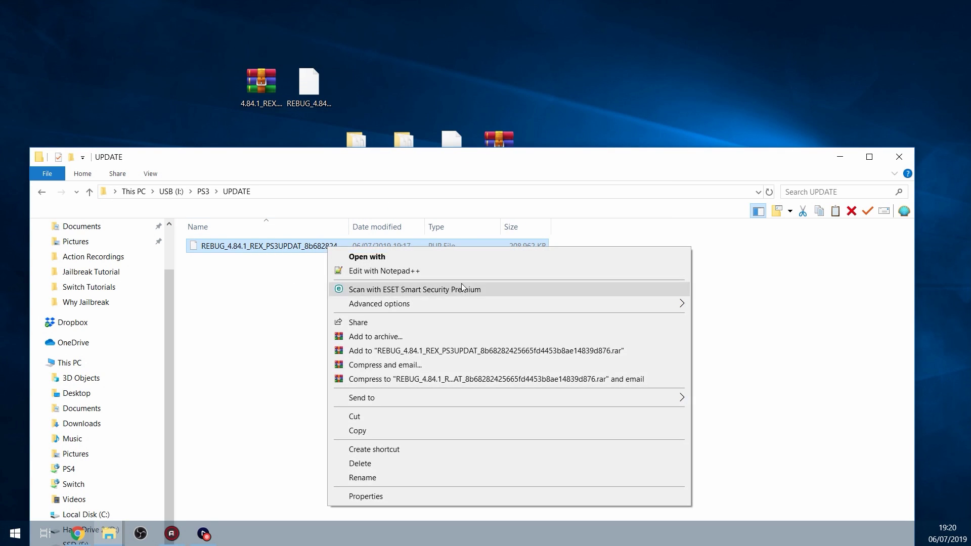
click(344, 477)
text(PS3UPDAT.PUP)
click(264, 347)
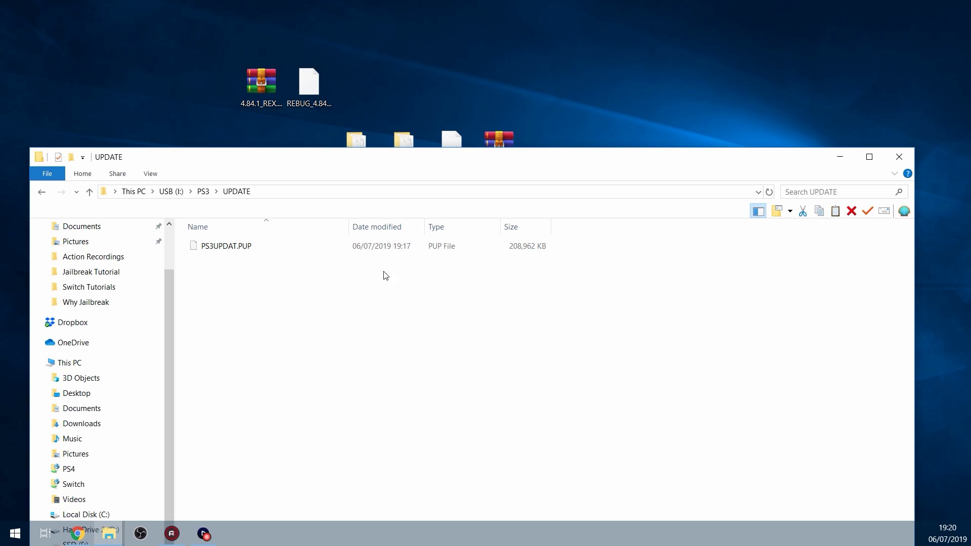
click(171, 193)
drag(538, 159, 558, 60)
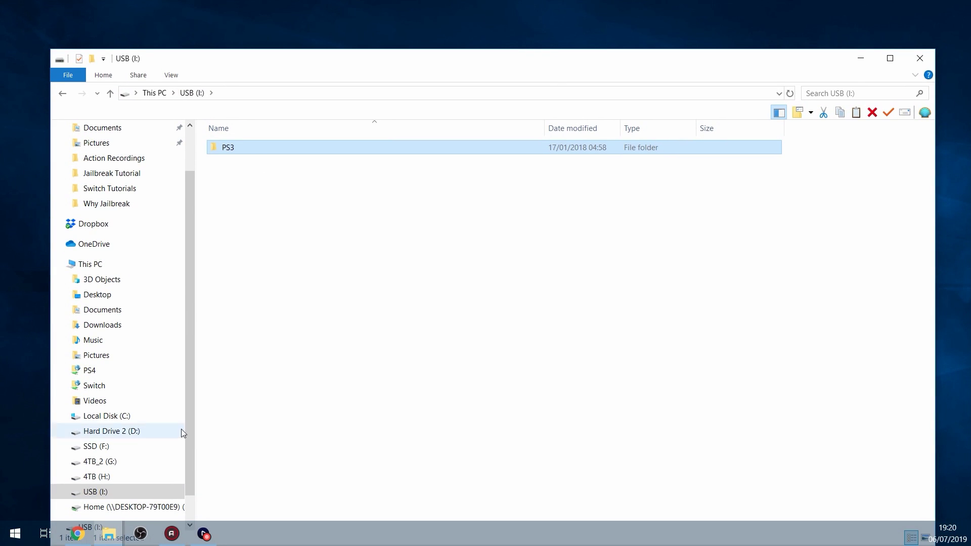
- In Chrome, load ps3xploit.com in the SKU Models tab and open the 4.84 HFW Flash Dumper/Writer Official Thread
click(80, 536)
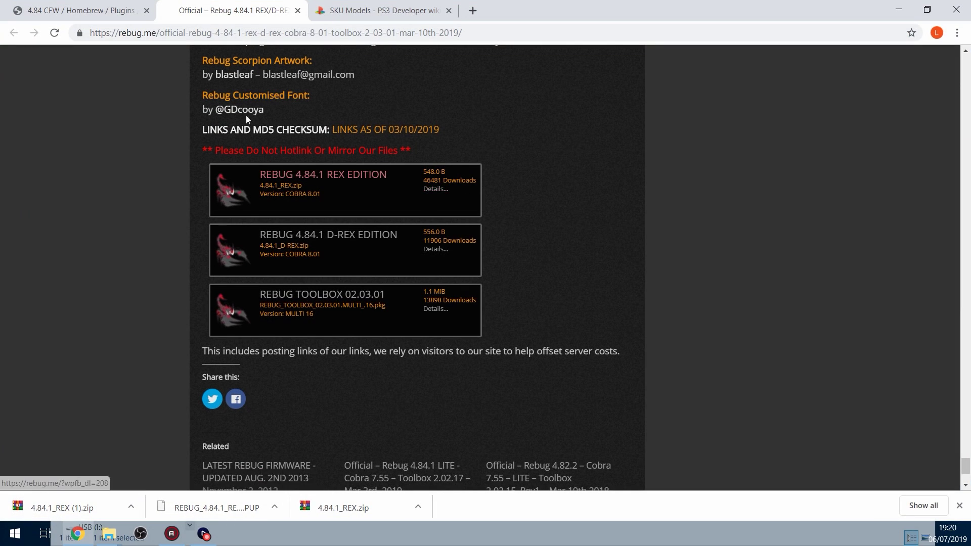
click(374, 10)
click(185, 33)
text(ps3)
key(Return)
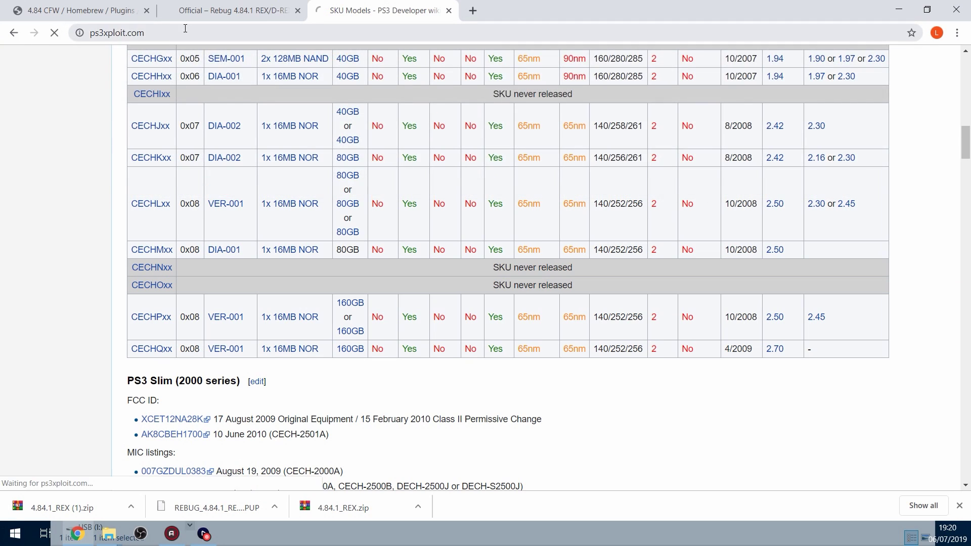
click(599, 178)
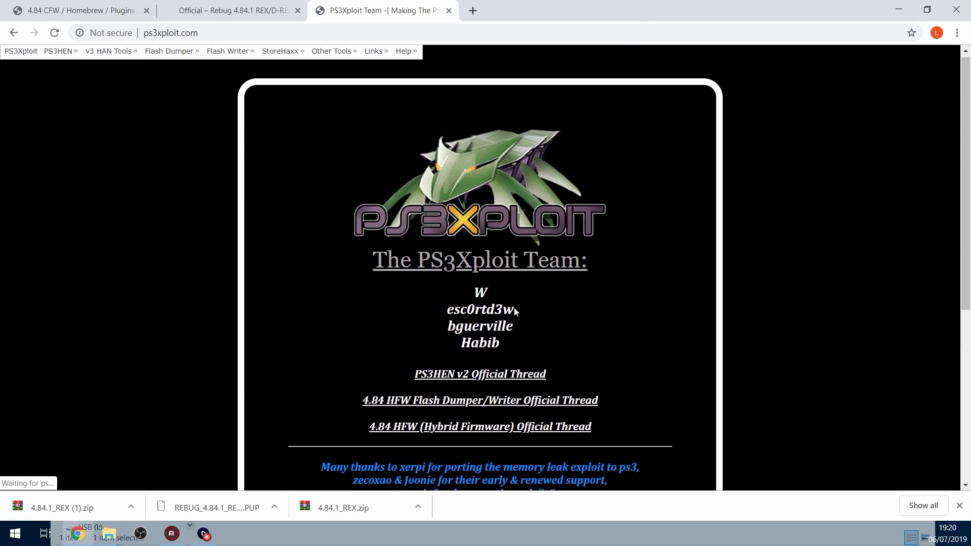
scroll(466, 283, down, 2)
click(506, 276)
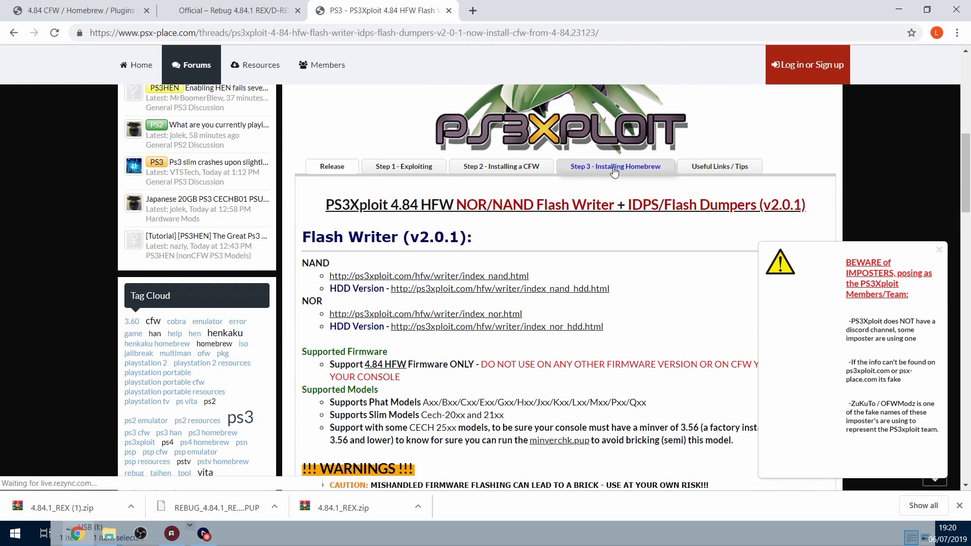
- Show the thread's Step 3 - Installing Homebrew section and follow its multiMAN link to Brewology
click(612, 166)
scroll(602, 296, down, 1)
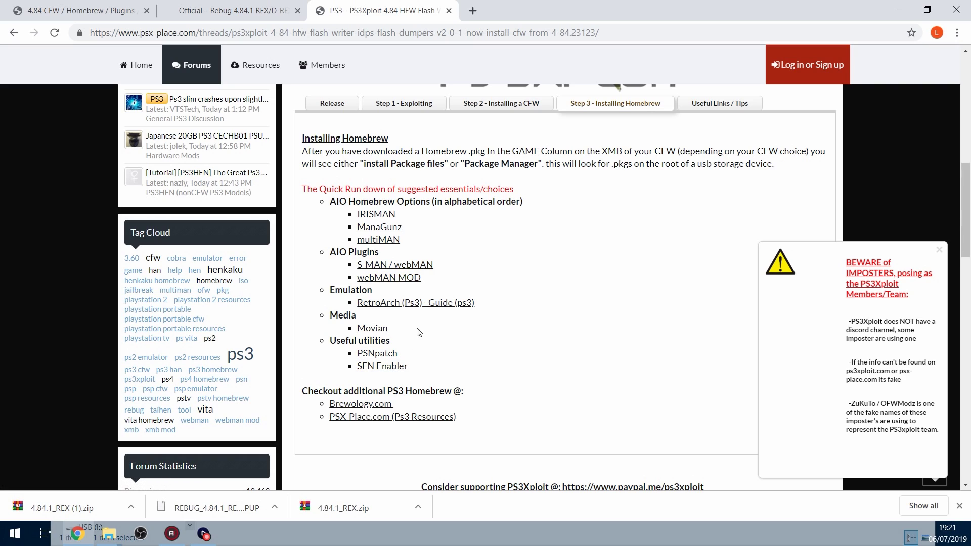
click(380, 242)
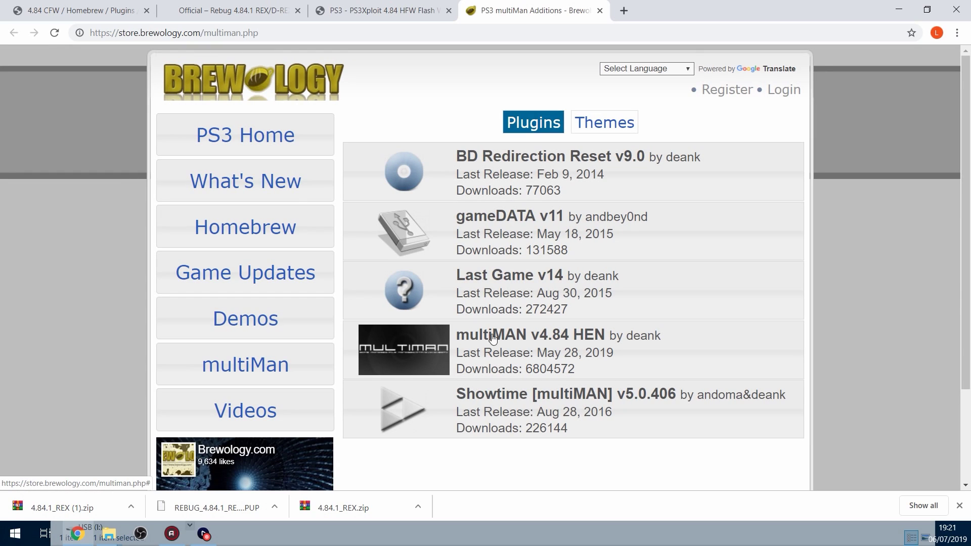
- Expand the multiMAN v4.84 HEN entry on Brewology and download multiMAN (BASE) v04.82.00
click(508, 342)
scroll(501, 357, down, 8)
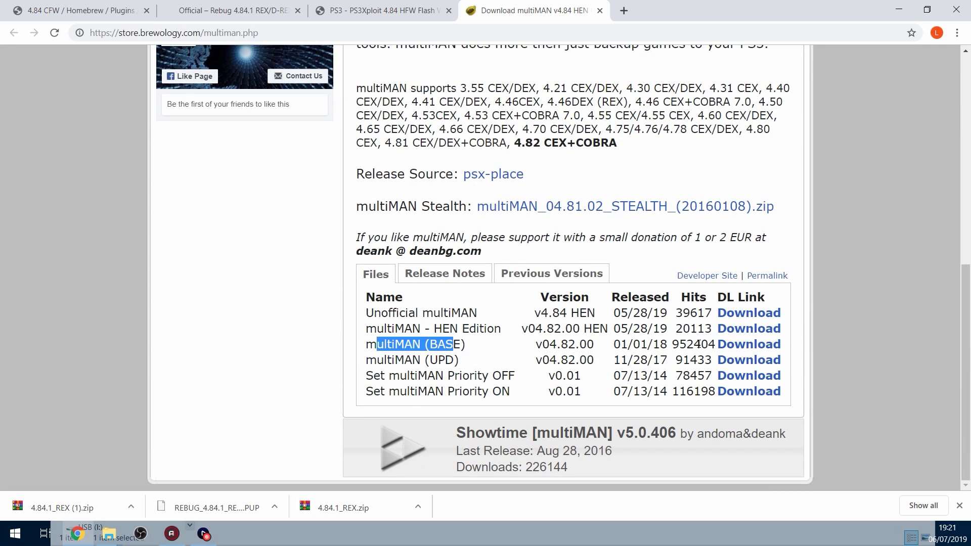
click(731, 350)
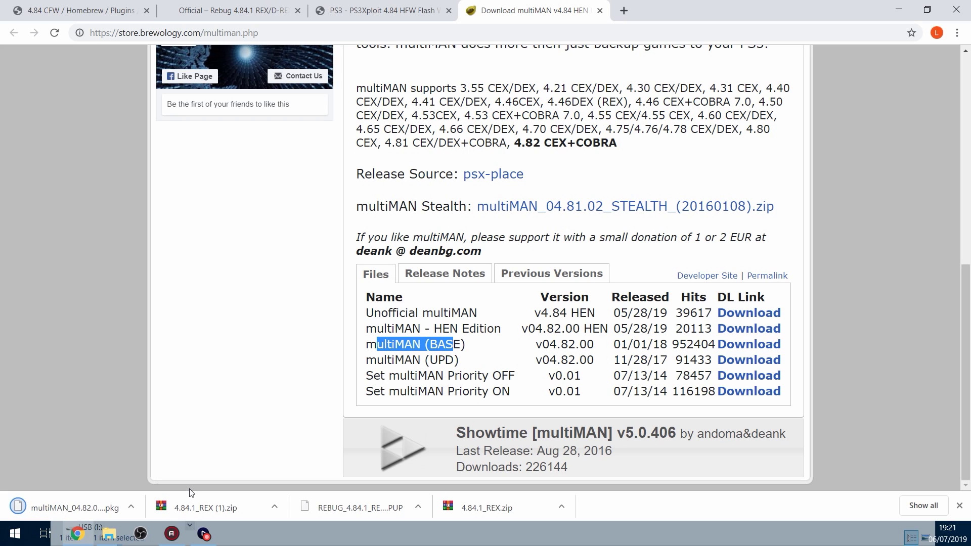
- Minimize the browser, copy the multiMAN package from the desktop to the root of USB (I:), and close the drive window
drag(725, 9, 679, 49)
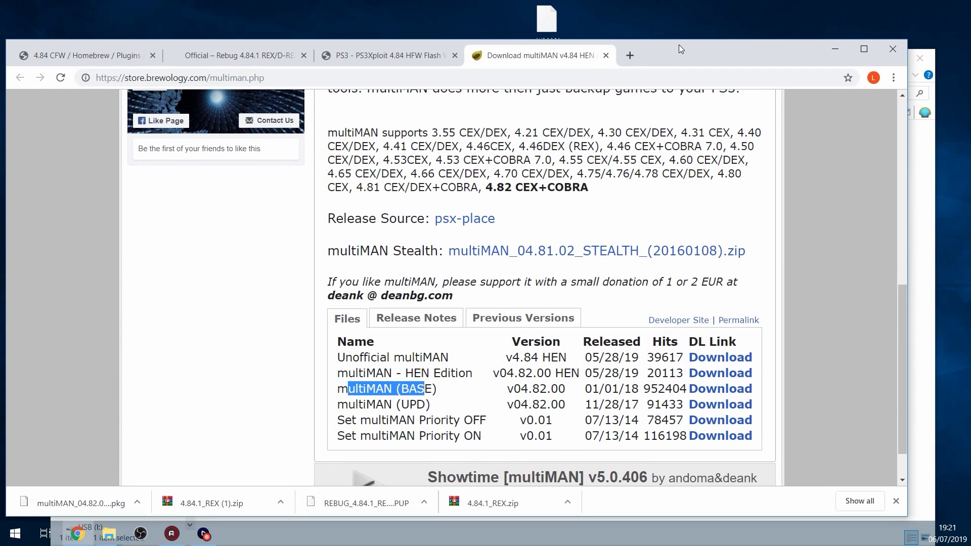
click(836, 48)
drag(592, 60, 577, 145)
click(551, 21)
drag(551, 21, 276, 348)
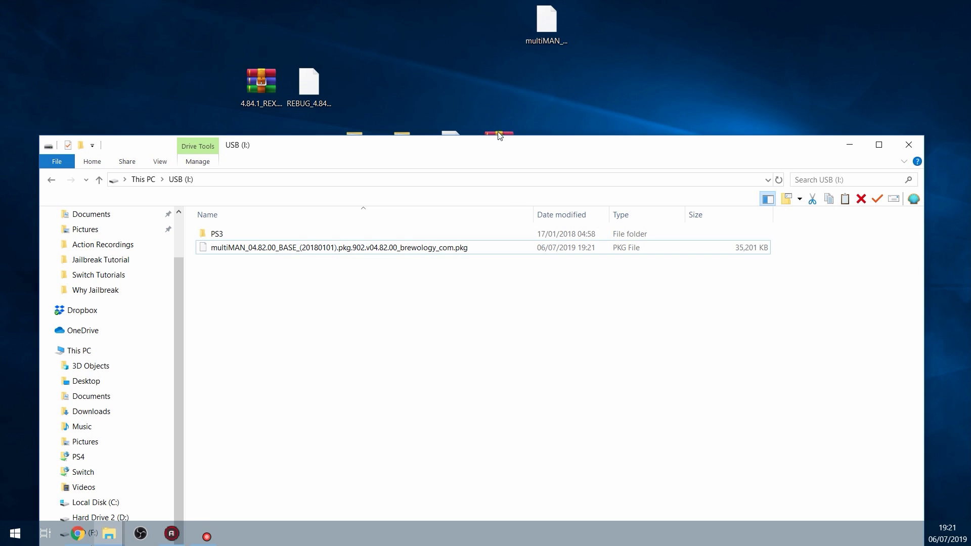
drag(500, 135, 482, 108)
click(918, 91)
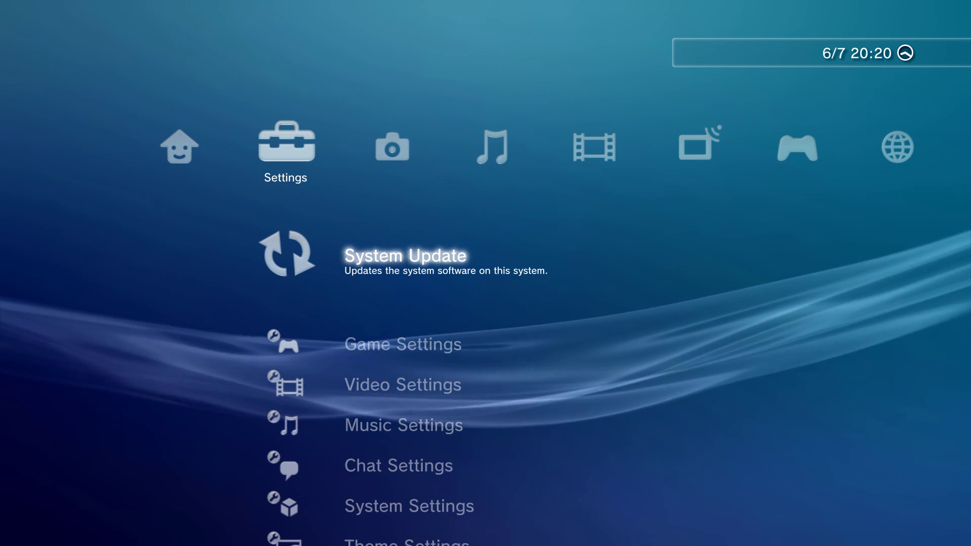
key(Down)
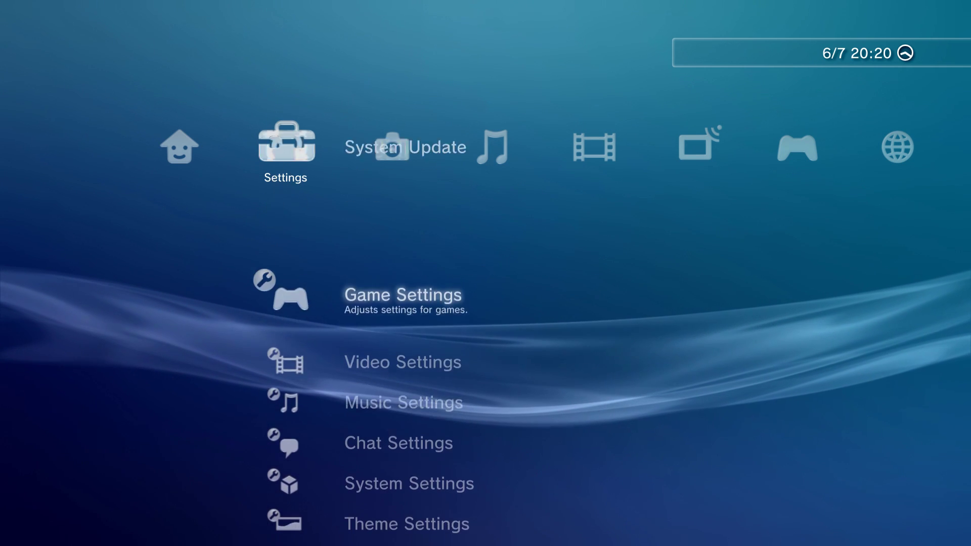
key(Up)
key(Down)
key(Up)
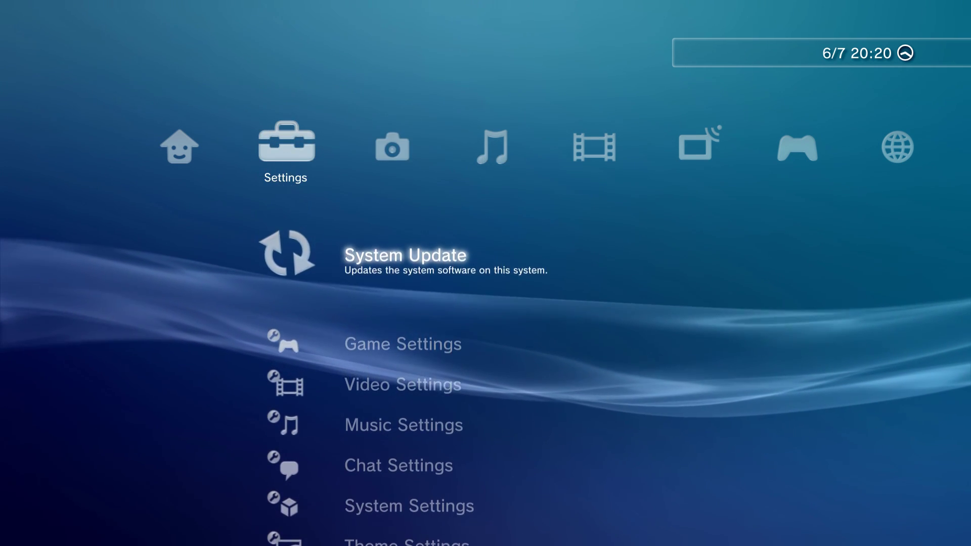
key(Down)
key(Up)
key(Down)
key(Up)
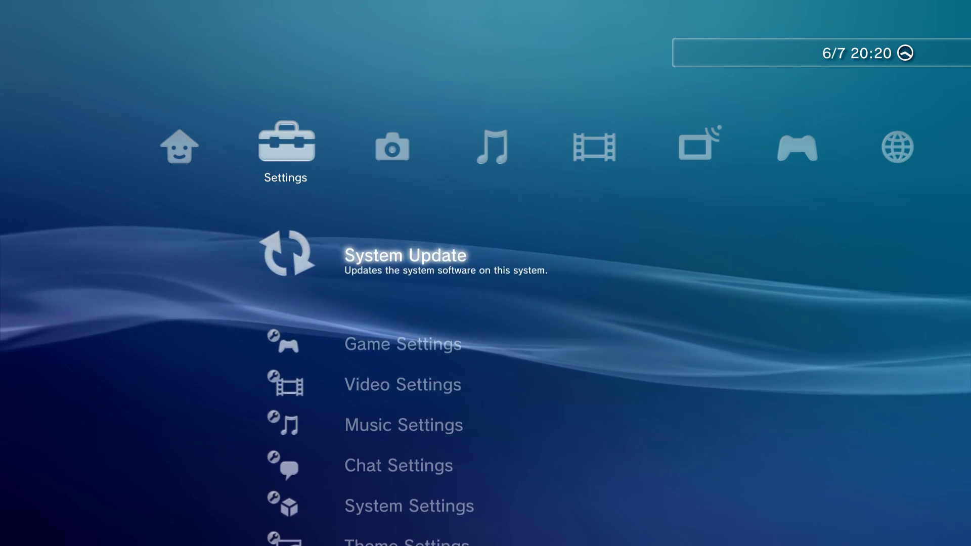
key(Down)
key(Up)
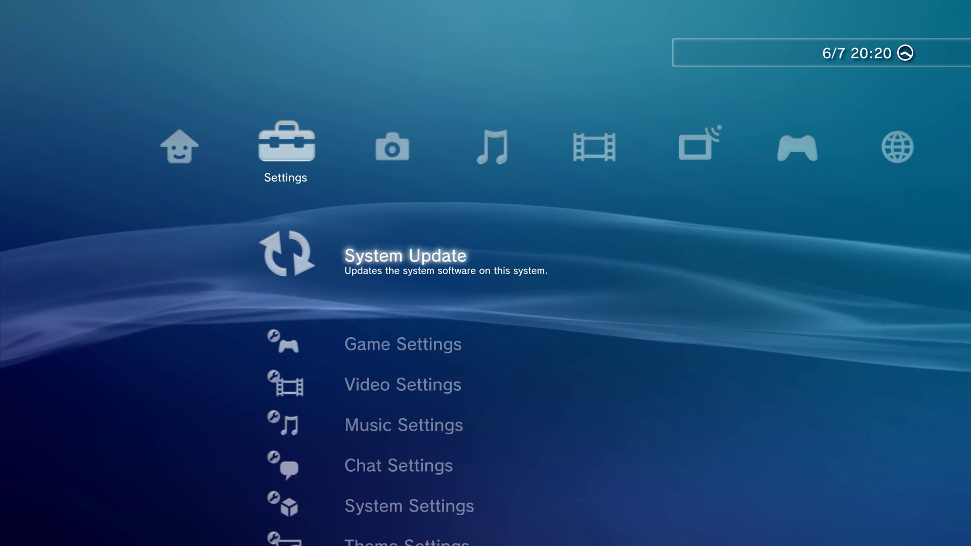
- Open System Update from the PS3's Settings to choose an update method
key(Return)
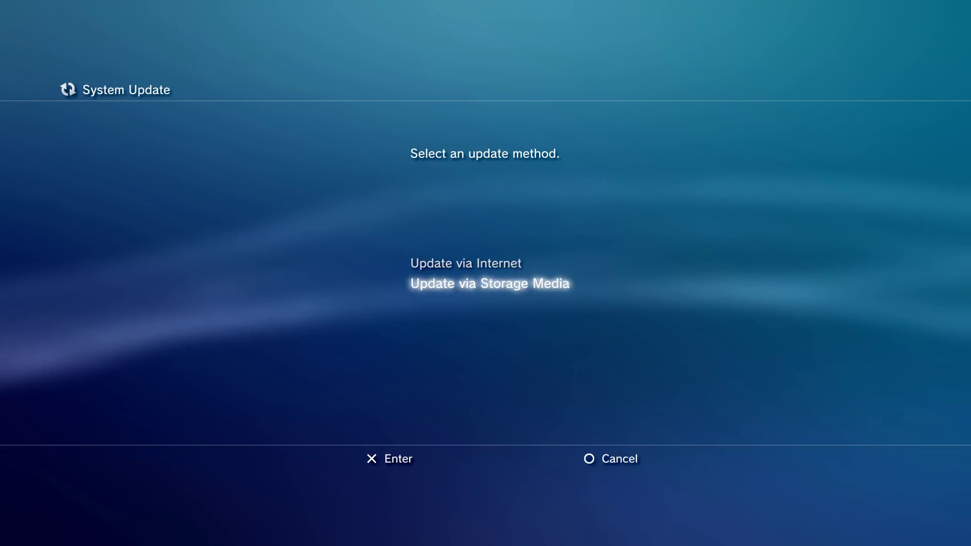